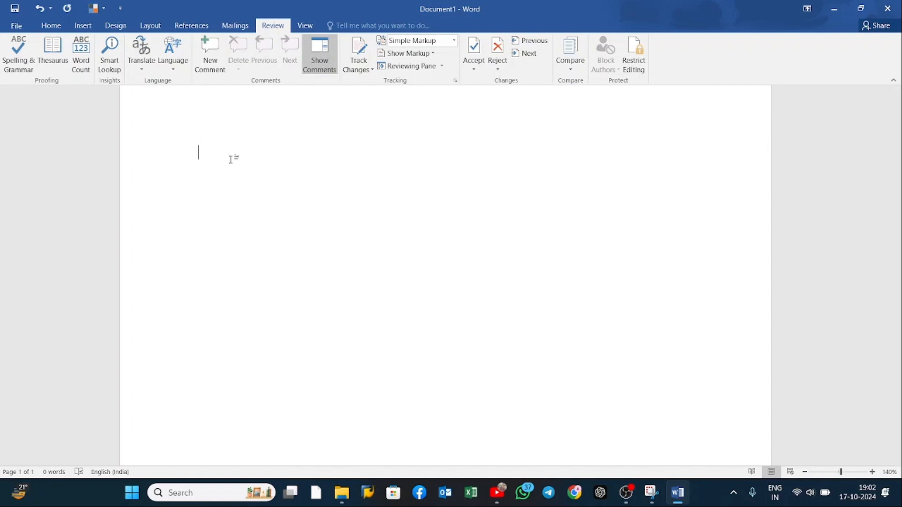
Step: Write the sentence "Computer is an electronic device." at the start of the blank document
text(Computer)
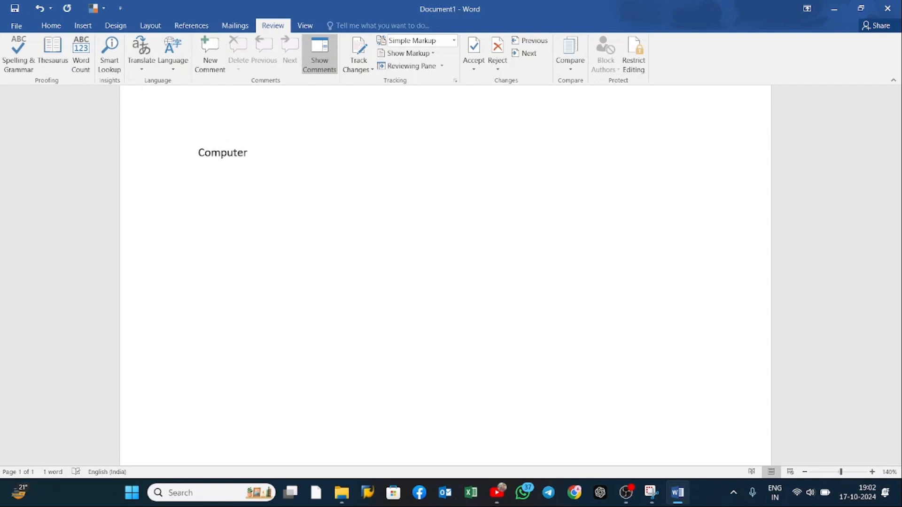
text( is an electr)
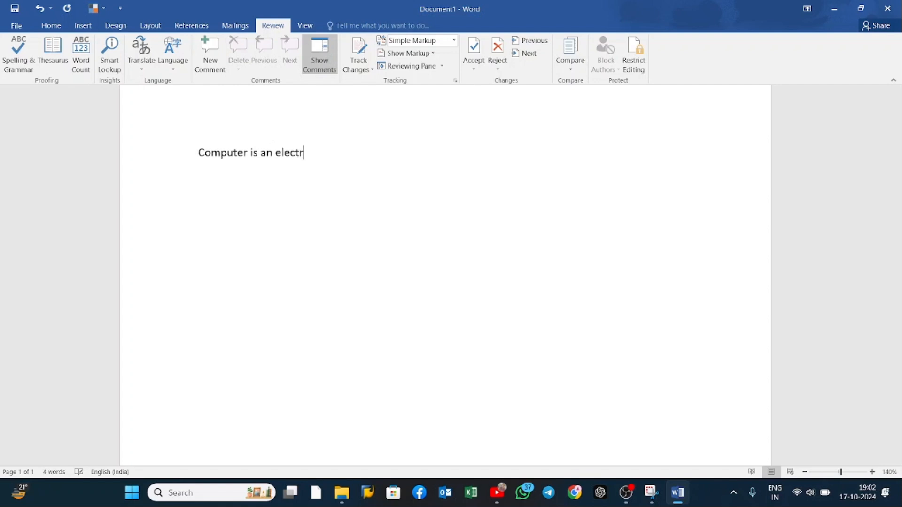
text(onic device.)
click(376, 148)
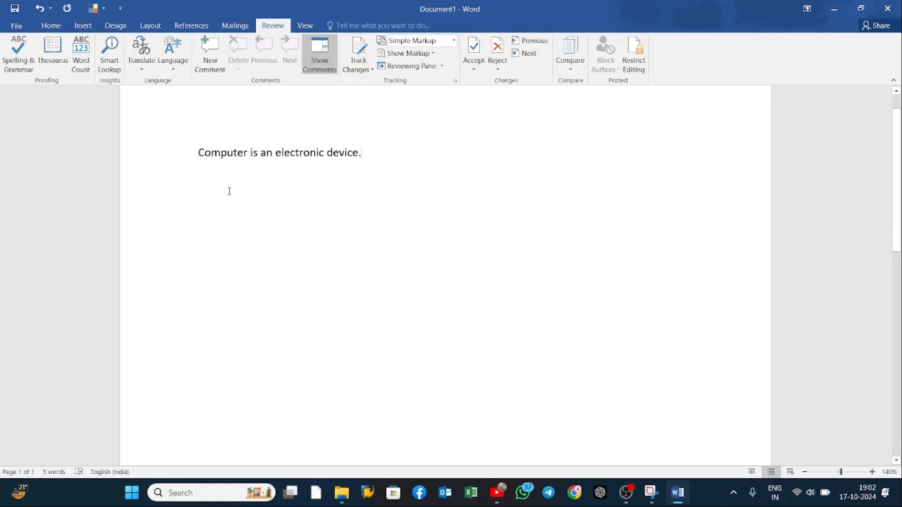
Step: Misspell two words in the sentence, making them "Computerr" and "electronc"
click(245, 152)
text(r)
click(275, 195)
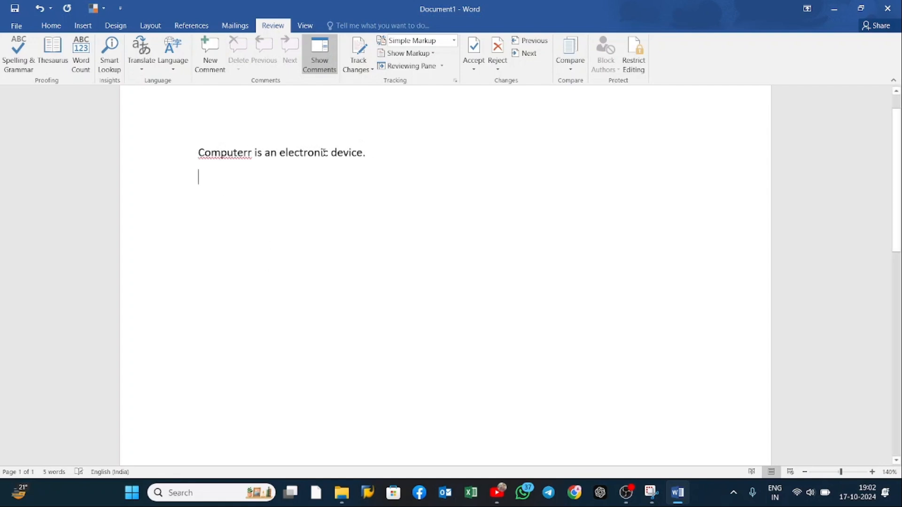
click(324, 153)
key(BackSpace)
key(Return)
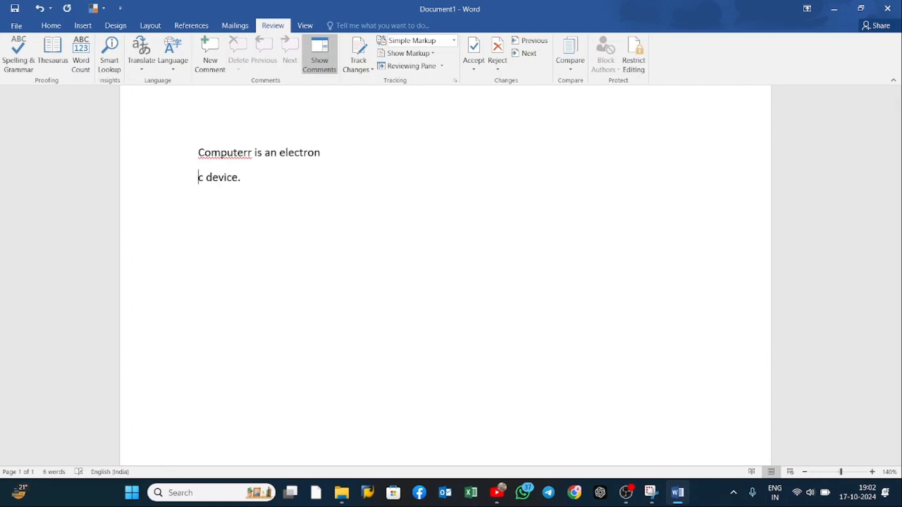
key(BackSpace)
click(436, 202)
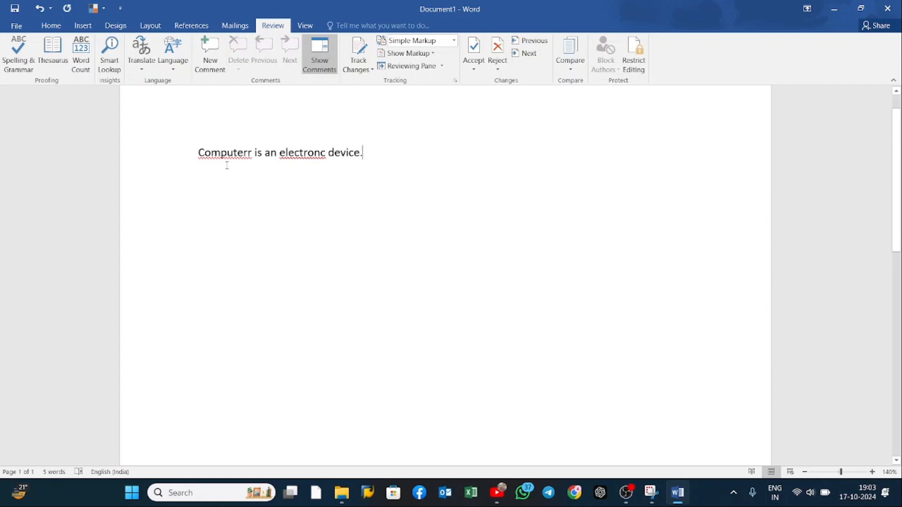
Step: Run the spelling check and apply the suggestions "Computer" and "electronic" to the two misspelled words
drag(197, 153, 252, 153)
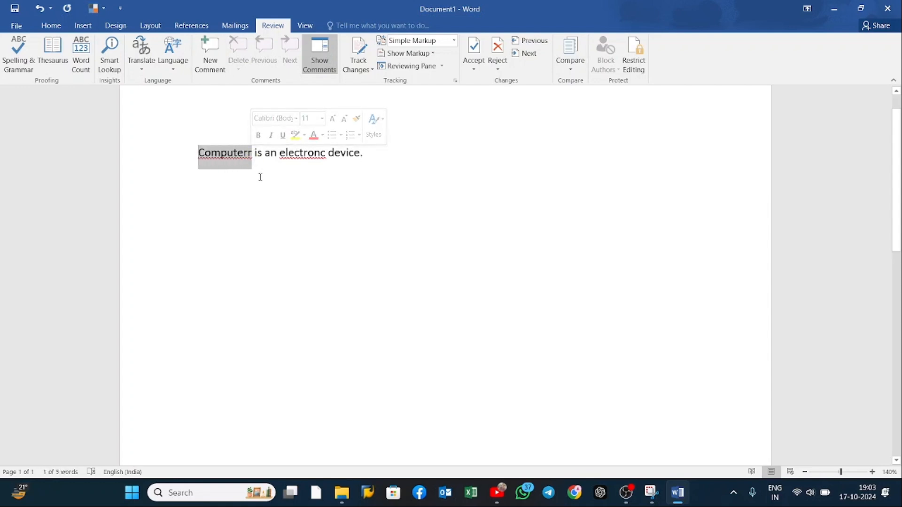
click(328, 199)
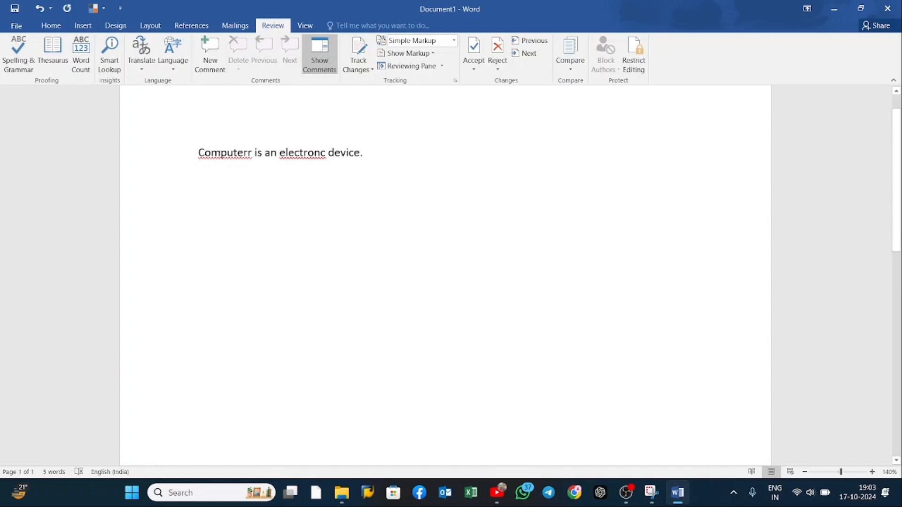
drag(198, 153, 252, 153)
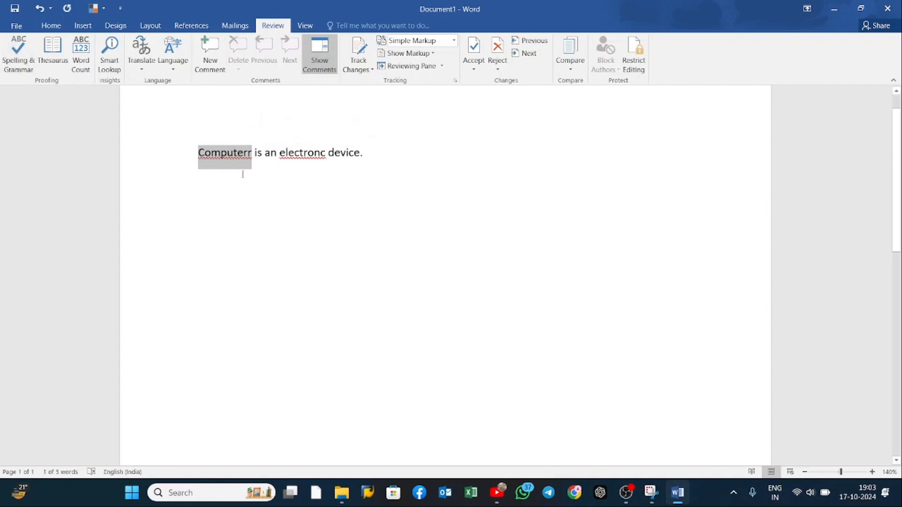
click(242, 172)
double_click(221, 153)
click(20, 61)
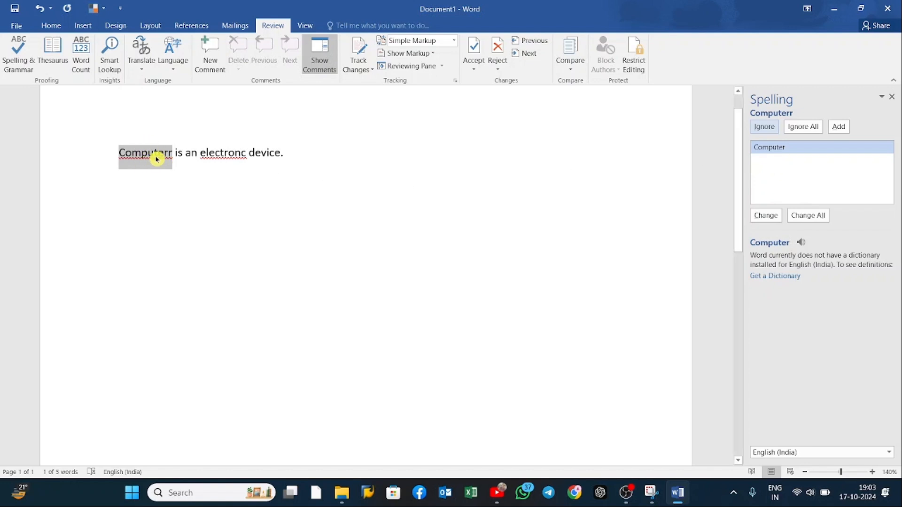
click(774, 217)
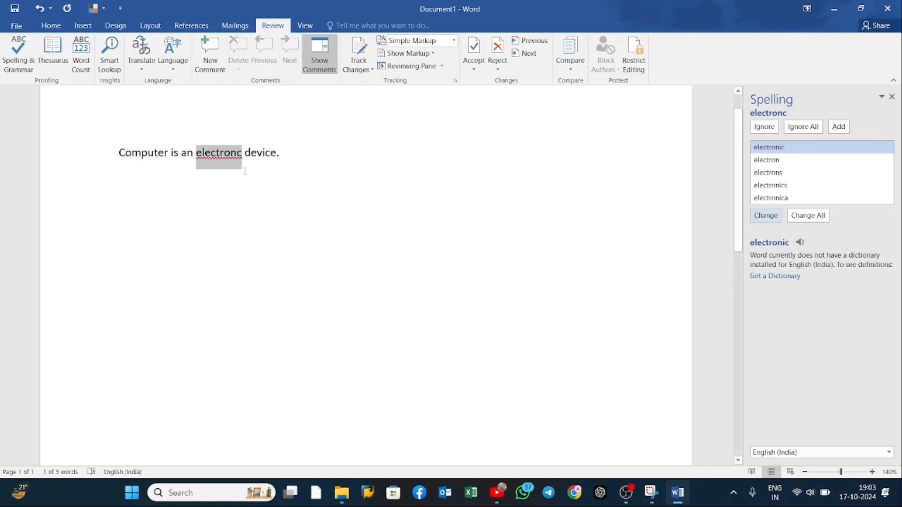
right_click(214, 156)
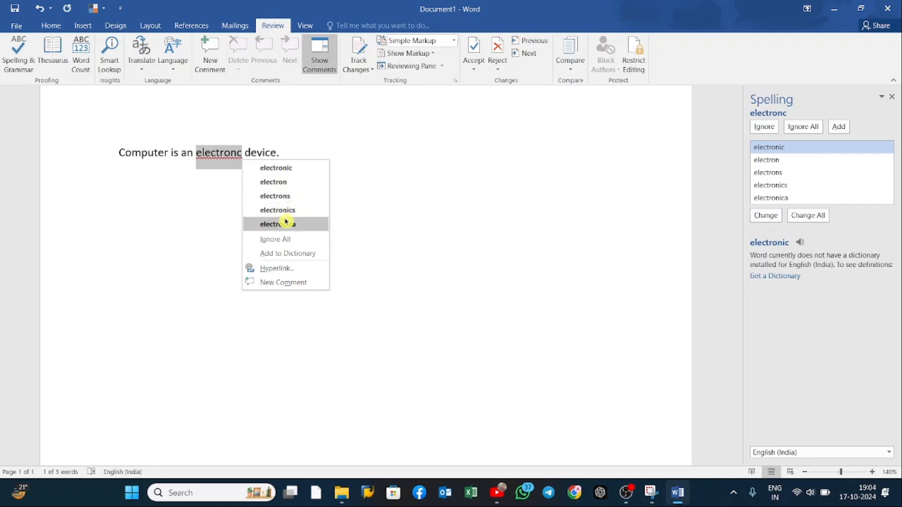
click(284, 170)
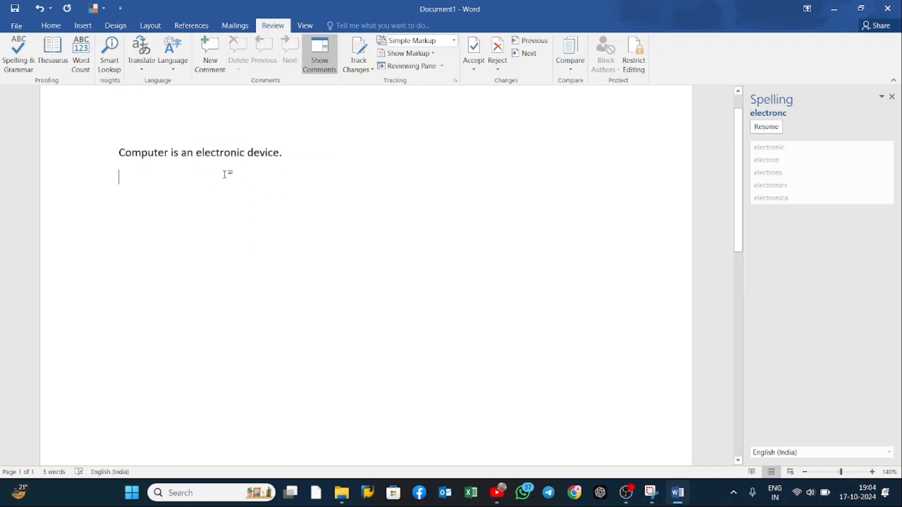
click(180, 181)
Step: Replace the word "Computer" with "He are a football players"
click(166, 153)
key(BackSpace)
key(BackSpace)
key(BackSpace)
key(BackSpace)
key(BackSpace)
key(BackSpace)
key(BackSpace)
key(BackSpace)
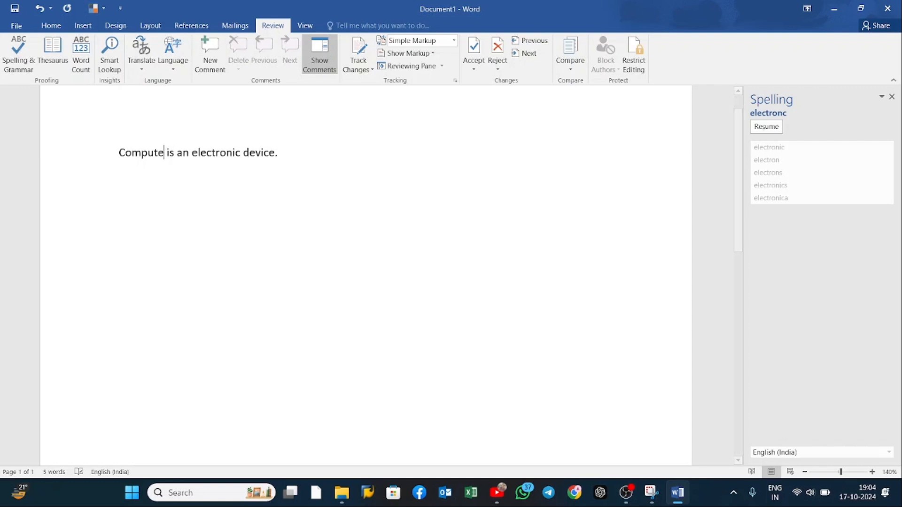
text(He are )
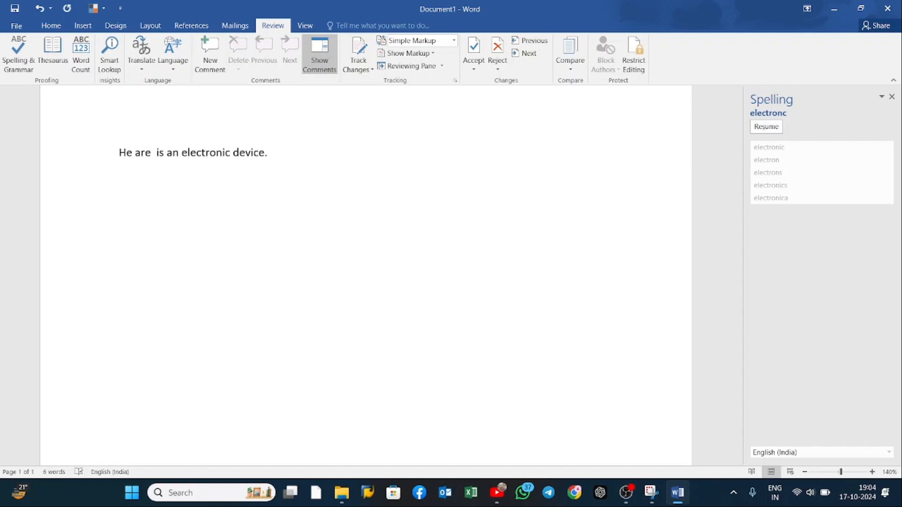
text(a )
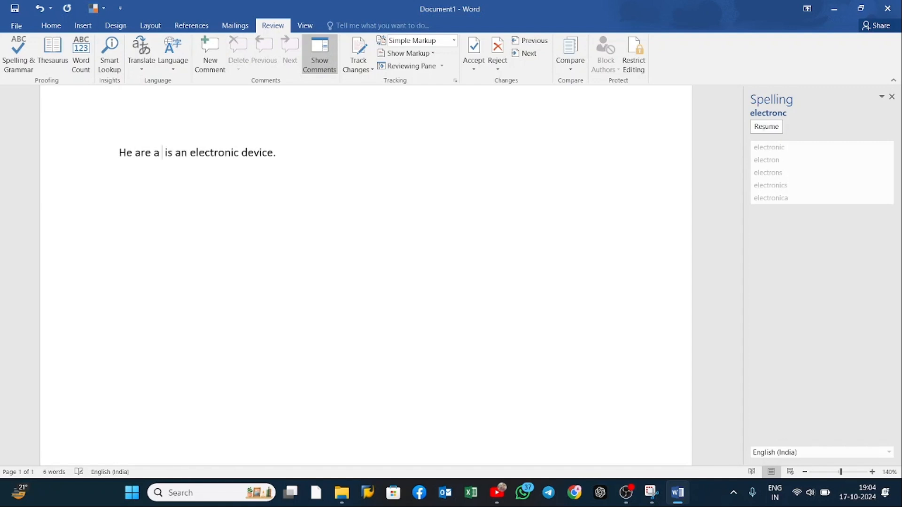
text(boo)
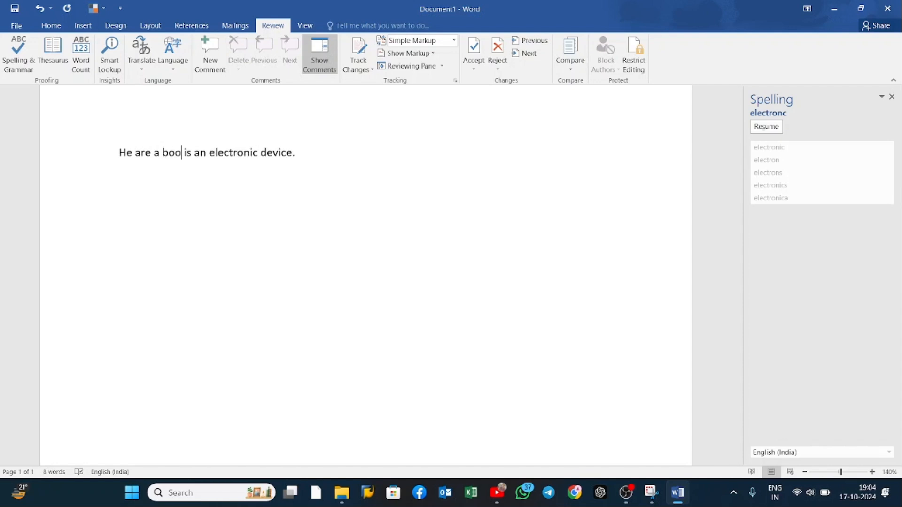
key(BackSpace)
key(BackSpace)
key(BackSpace)
text(football players)
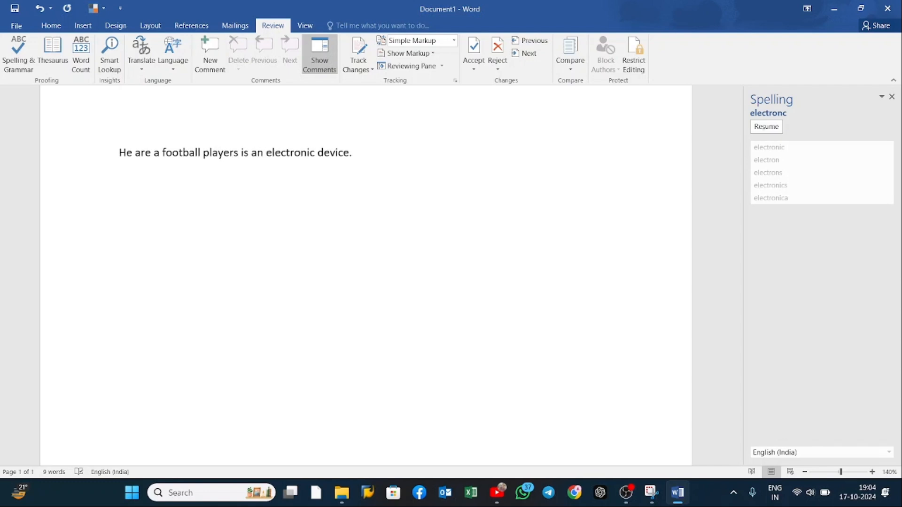
Step: Delete "is an electronic device." and end the remaining sentence with a full stop
drag(371, 156, 244, 145)
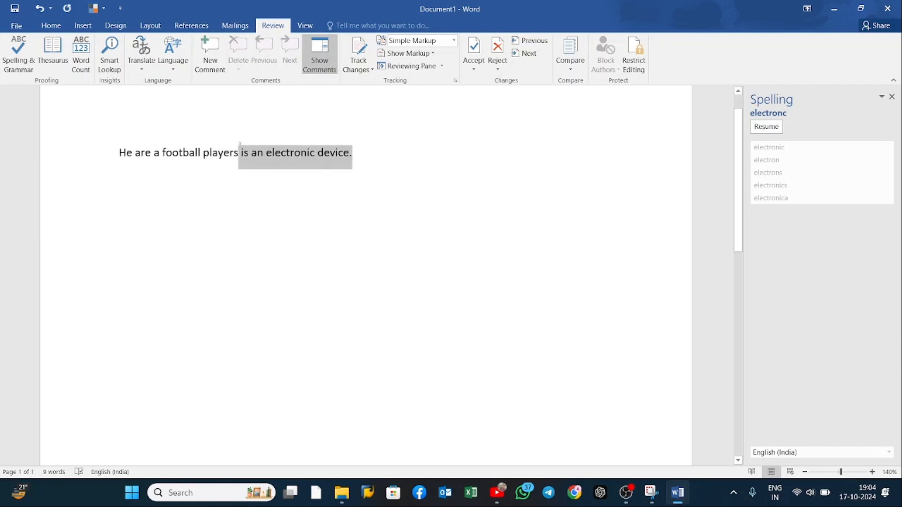
key(BackSpace)
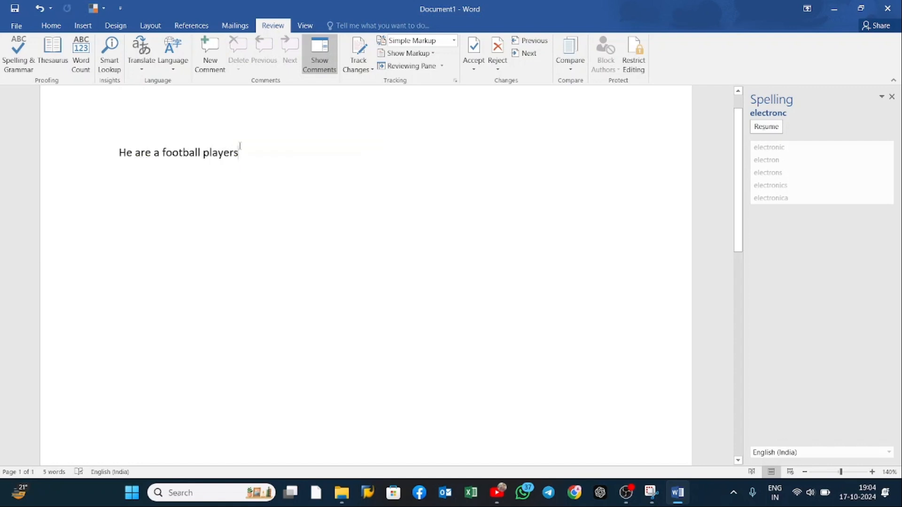
text(.)
Step: Run the grammar check on the sentence and change "are" to the suggested "is"
drag(115, 154, 256, 155)
click(151, 188)
double_click(143, 153)
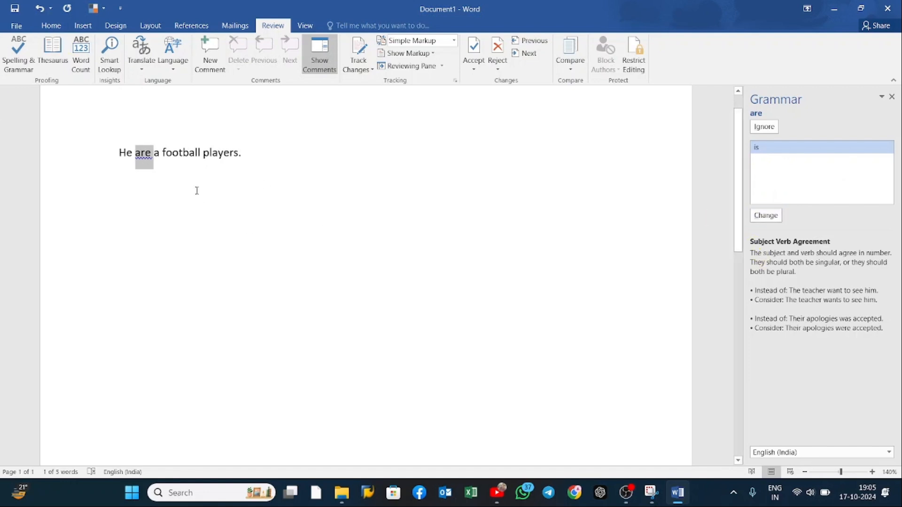
click(19, 56)
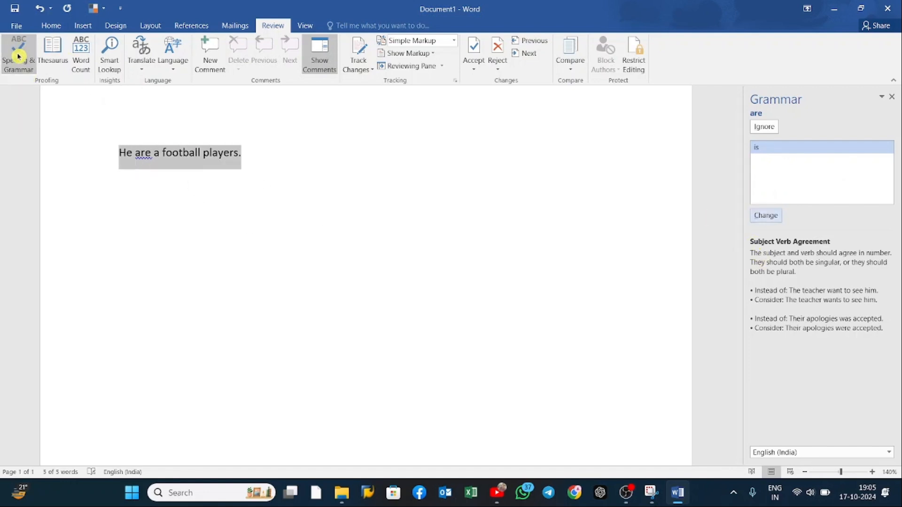
click(772, 218)
Step: Apply the grammar suggestion "a football player" to the flagged noun phrase and finish the check
click(175, 154)
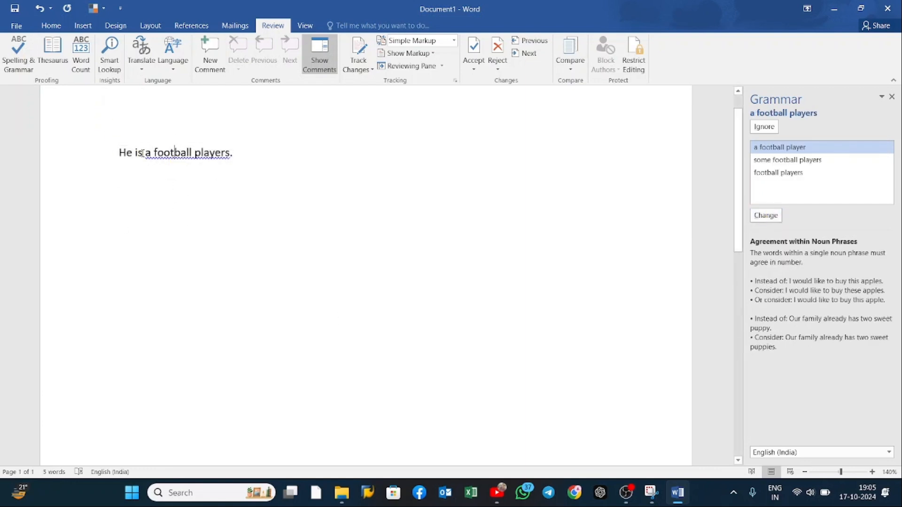
drag(147, 153, 230, 154)
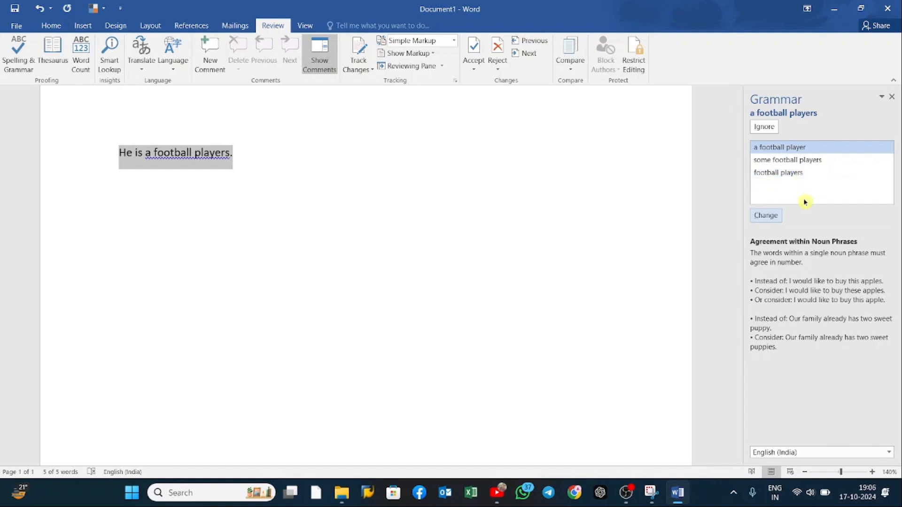
click(771, 210)
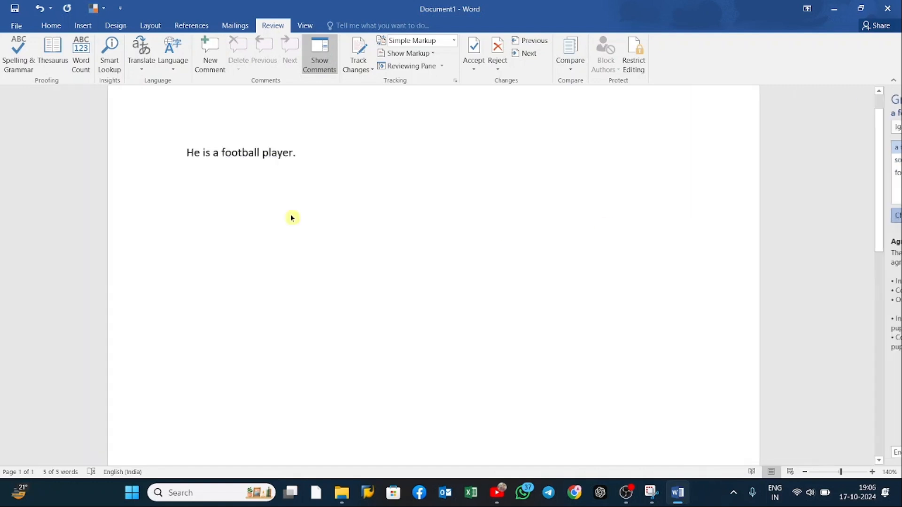
key(Return)
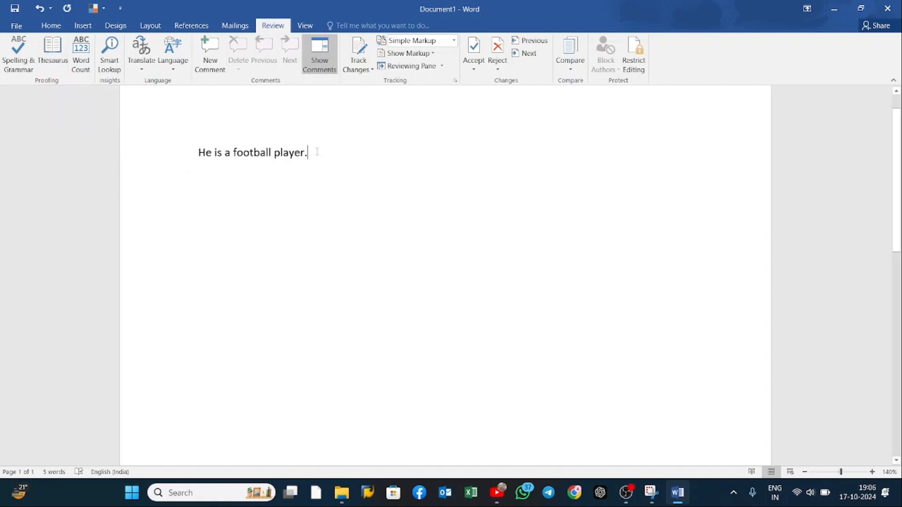
Step: Cut the sentence down to the word "football" and look up its synonyms in the Thesaurus
drag(311, 153, 288, 163)
key(Delete)
drag(233, 148, 198, 152)
key(Delete)
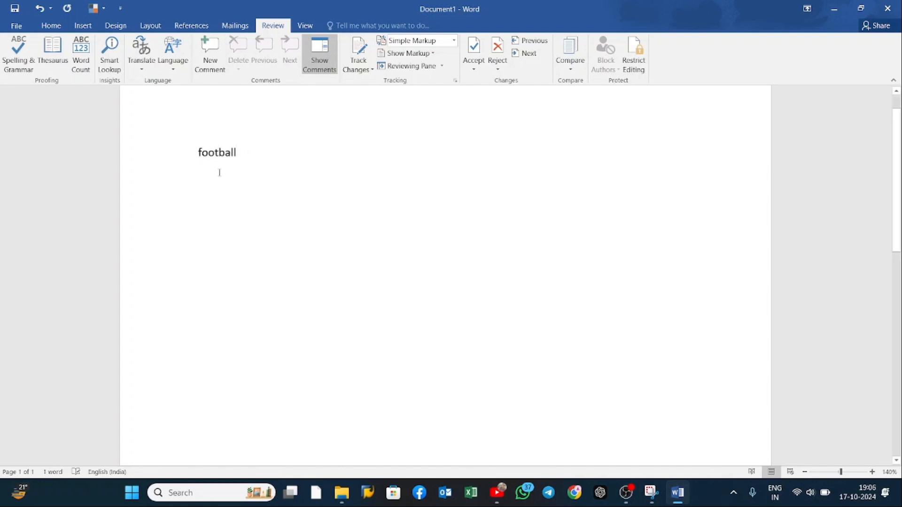
drag(242, 153, 197, 153)
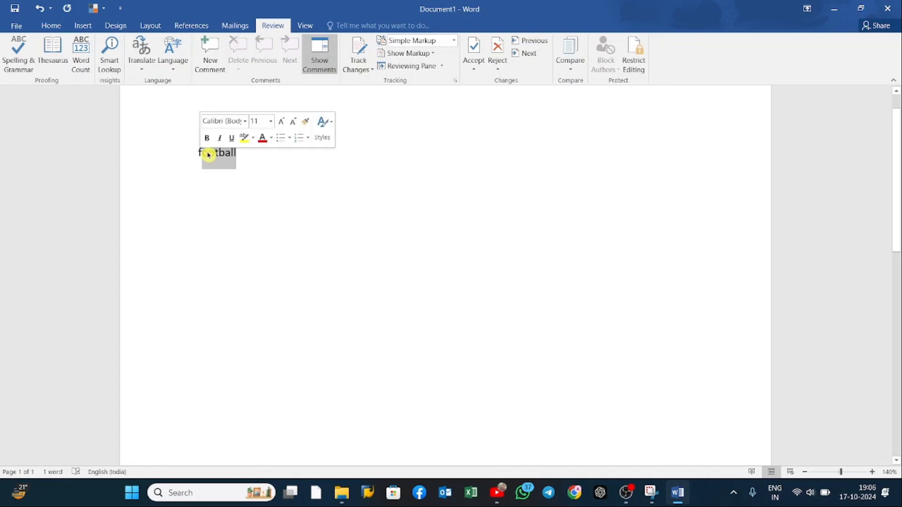
click(55, 52)
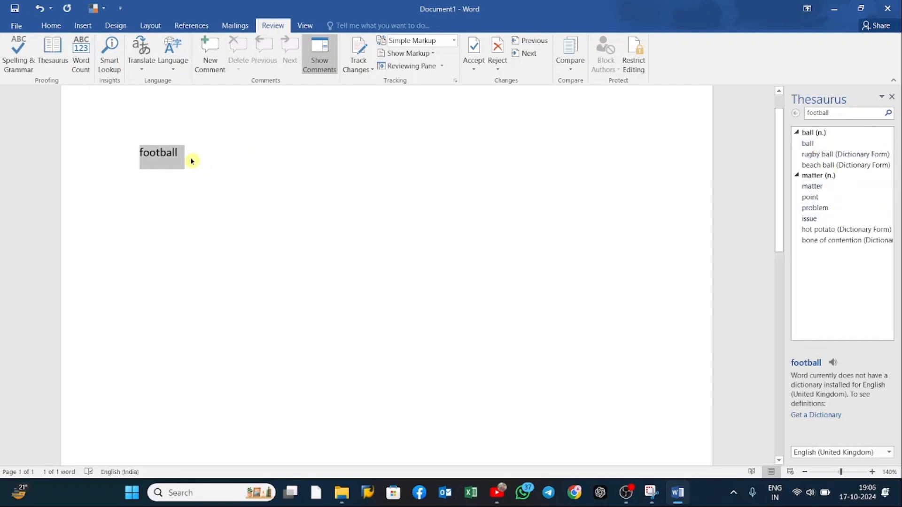
Step: Replace "football" with "pen" and look up the synonyms of the new word in the Thesaurus
text(cri)
key(BackSpace)
key(BackSpace)
key(BackSpace)
text(pen)
key(shift+Left)
key(shift+Left)
key(shift+Left)
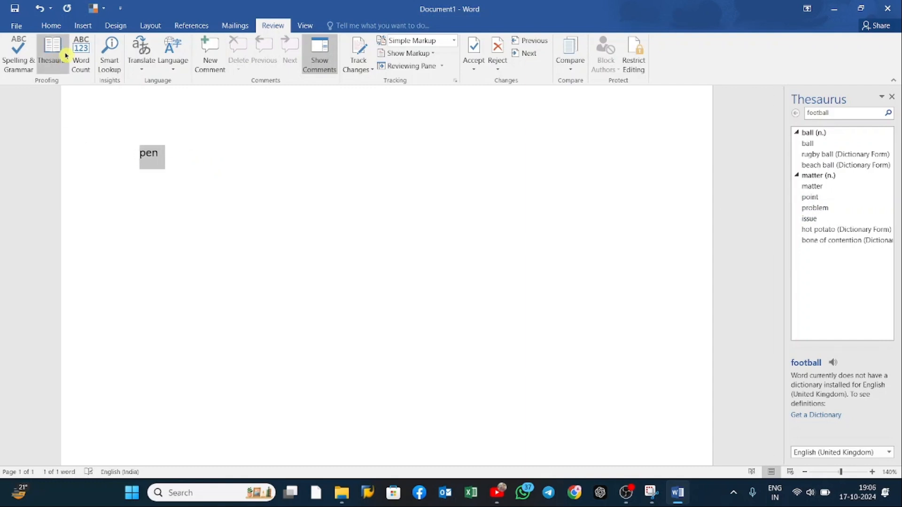
click(66, 56)
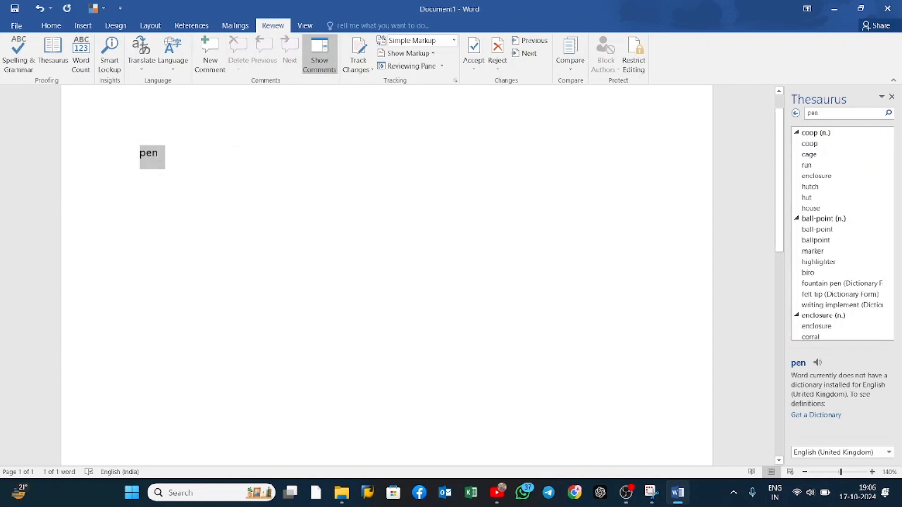
Step: Delete the word "pen" and generate two paragraphs of sample text with =RAND(2)
key(Delete)
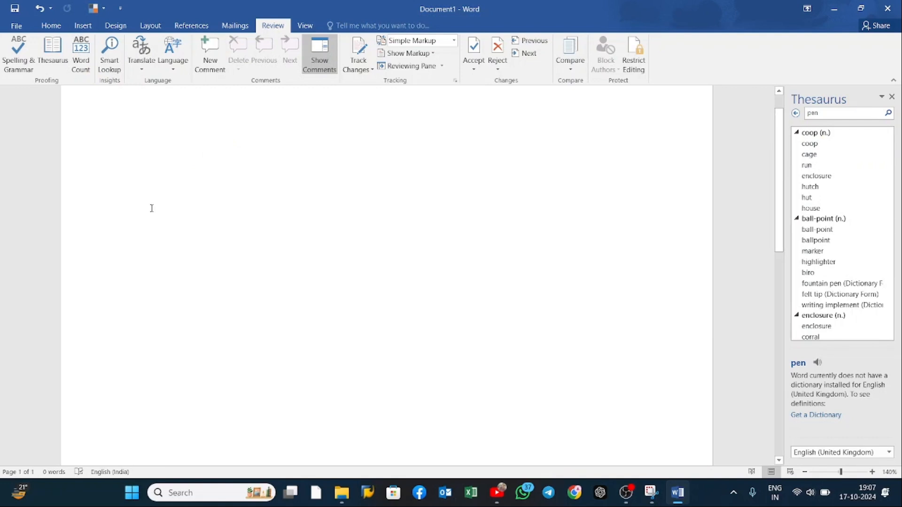
text(=RAND()
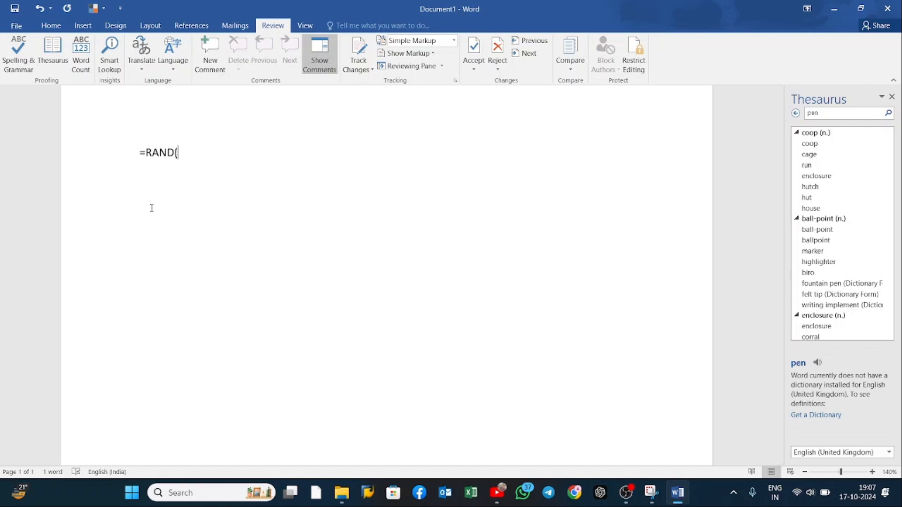
text(2))
key(Return)
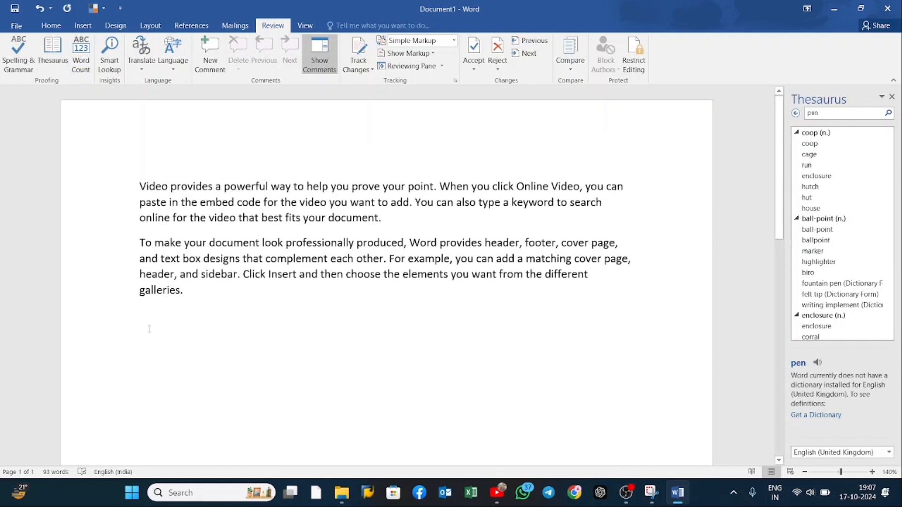
Step: Generate more sample paragraphs below the existing text with =RAND()
text(=)
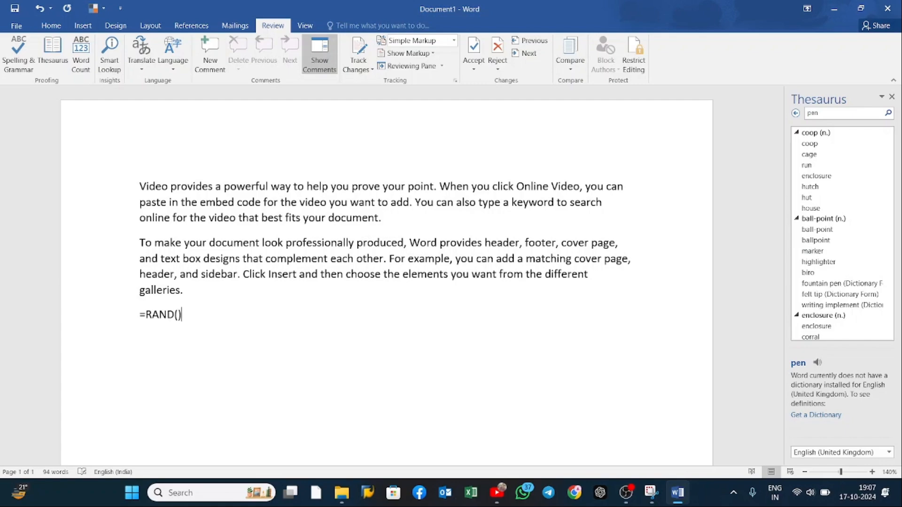
text(RAND())
key(Return)
scroll(208, 328, up, 5)
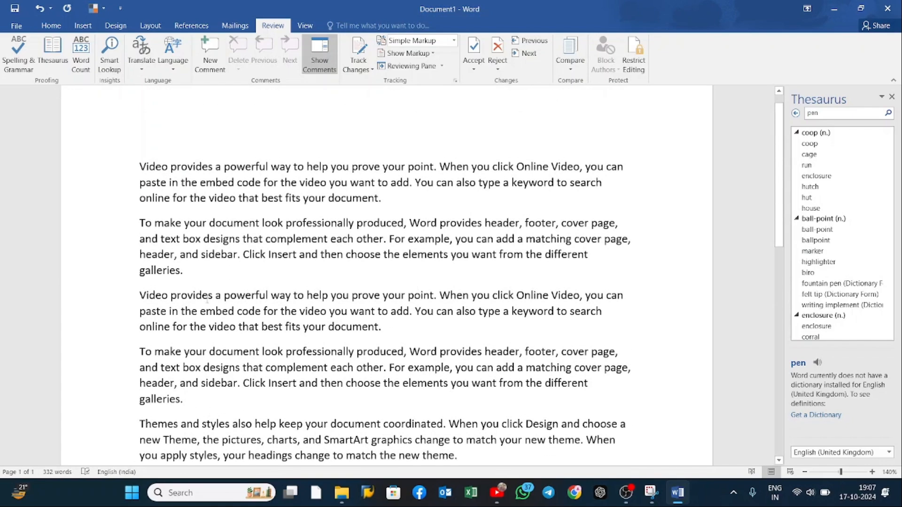
ctrl+scroll(184, 181, up, 2)
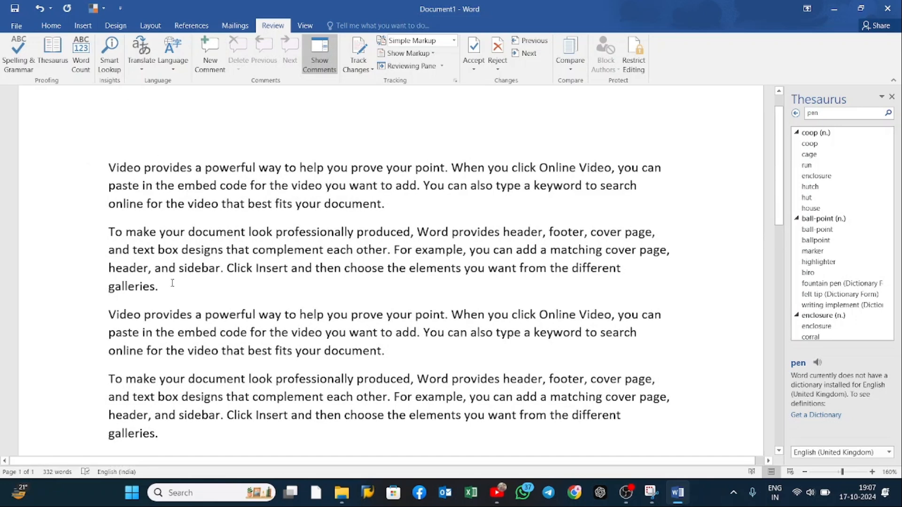
Step: Check the word count statistics for the entire document text and close the Word Count dialog
key(ctrl+a)
click(80, 70)
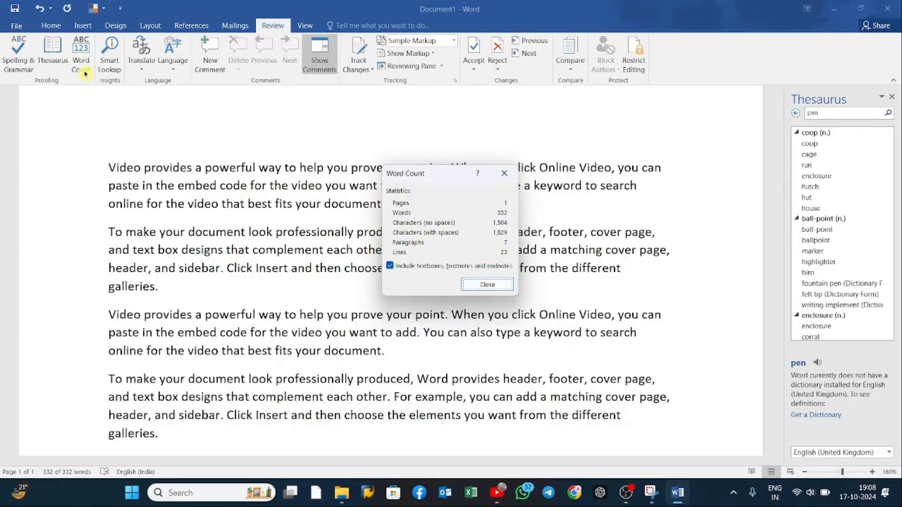
click(504, 174)
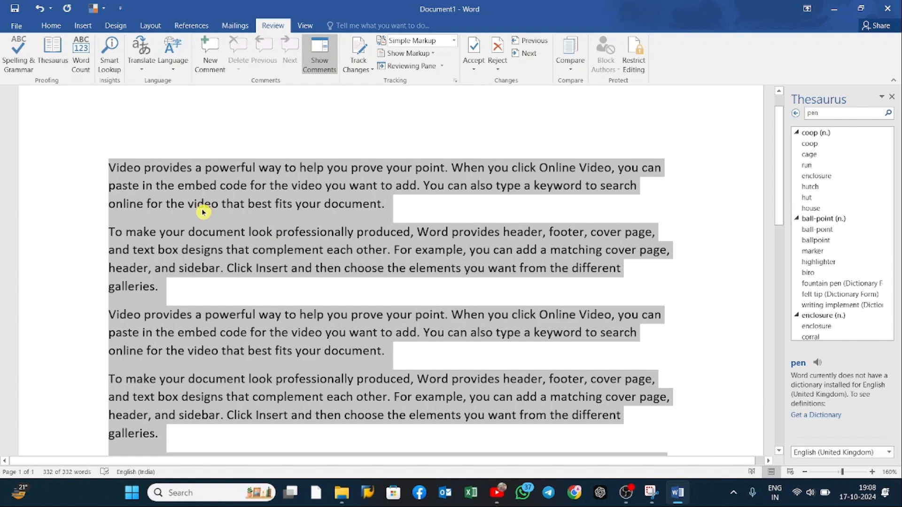
click(113, 161)
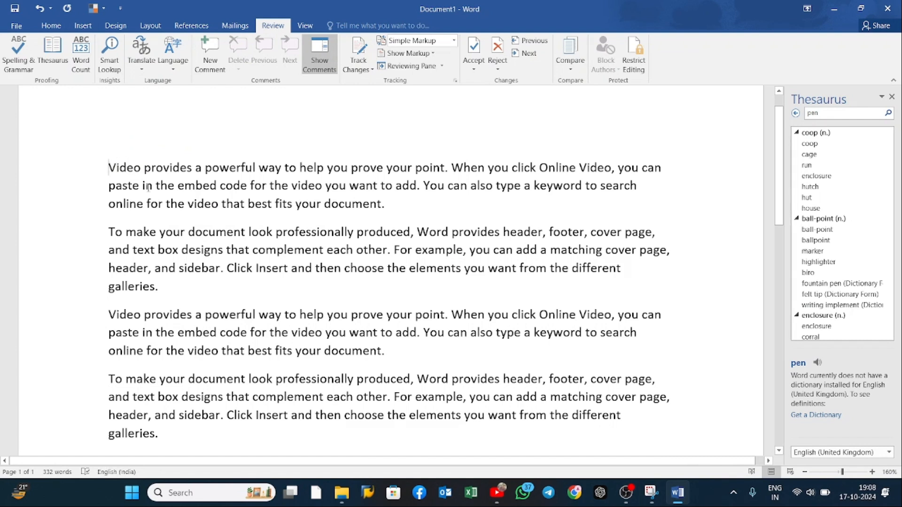
Step: Copy the word "Video" from the start of the first paragraph onto its own line above it
scroll(148, 187, up, 1)
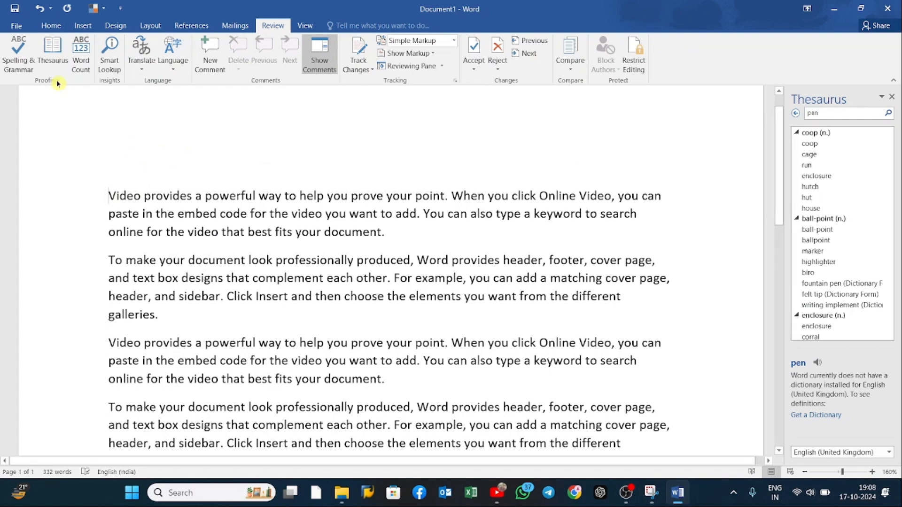
drag(109, 194, 141, 195)
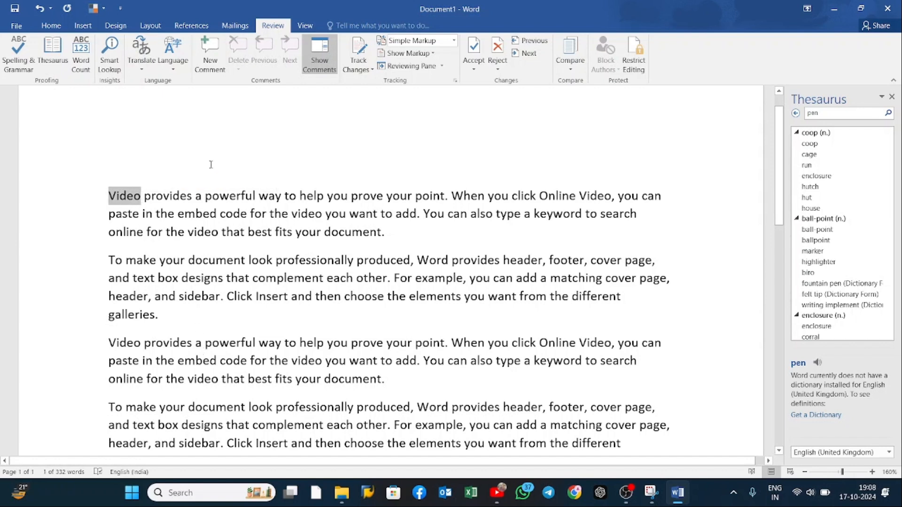
key(ctrl+c)
click(196, 150)
key(ctrl+v)
Step: Look up the copied word "Video" with Smart Lookup and close the Thesaurus pane
drag(103, 166, 140, 169)
click(110, 56)
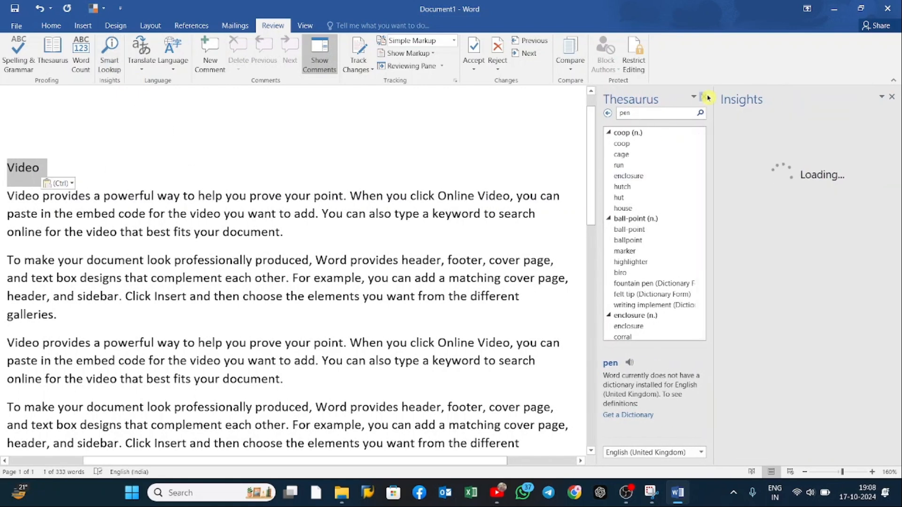
click(704, 97)
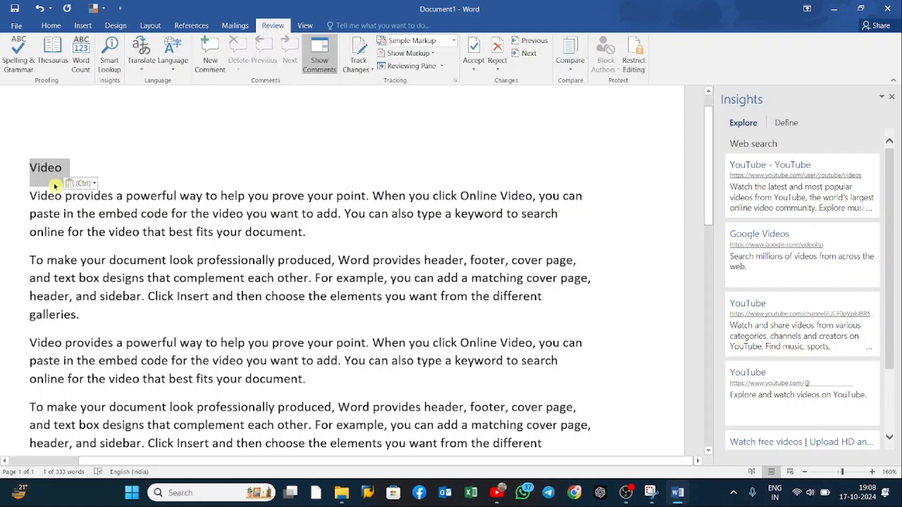
Step: Replace the copied "Video" line with the word "COMPUTER" directly before the first paragraph
key(Delete)
text(COMPU)
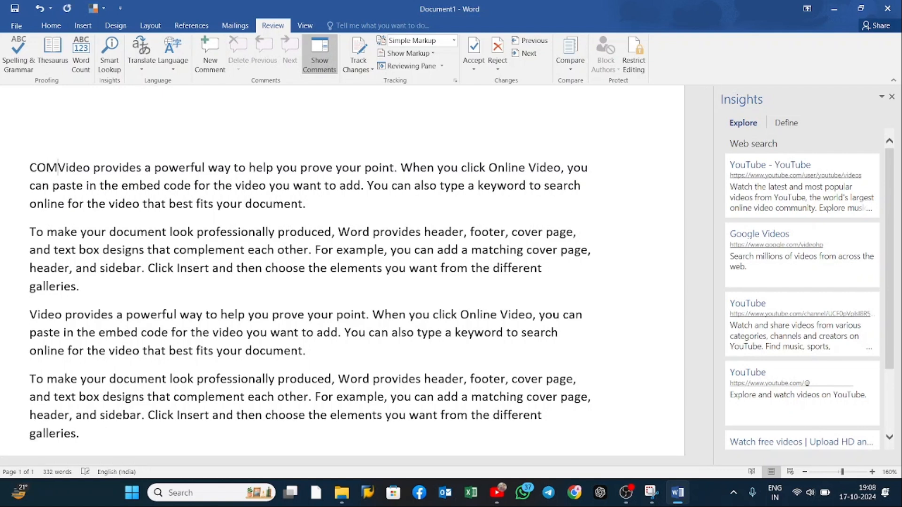
text(TER)
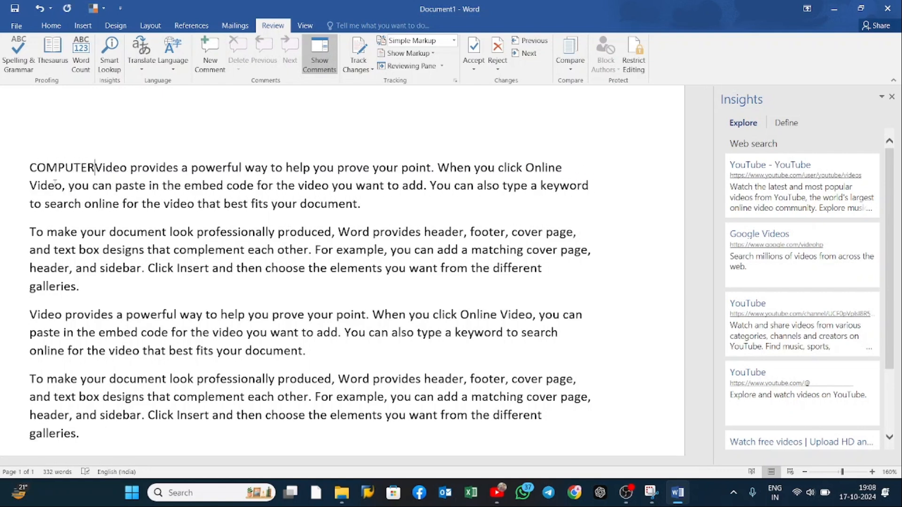
Step: Look up "COMPUTER" with Smart Lookup, browse the Insights results and open the Wikipedia web result
key(shift+Left)
key(shift+Left)
key(shift+Left)
key(shift+Left)
key(shift+Left)
key(shift+Left)
key(shift+Left)
key(shift+Left)
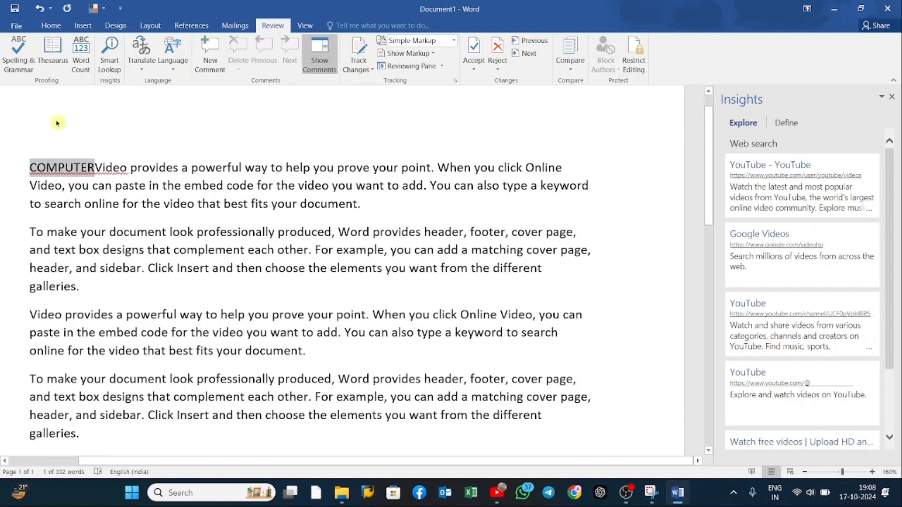
click(109, 49)
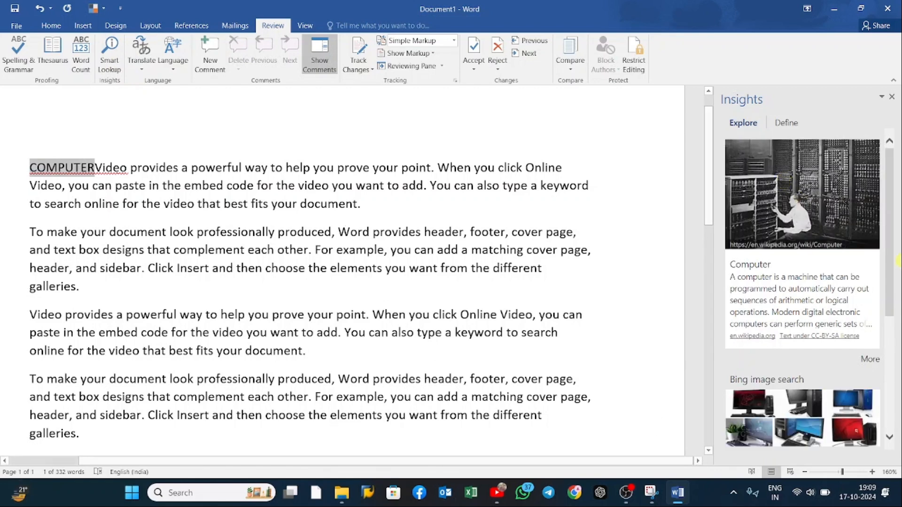
scroll(784, 277, down, 1)
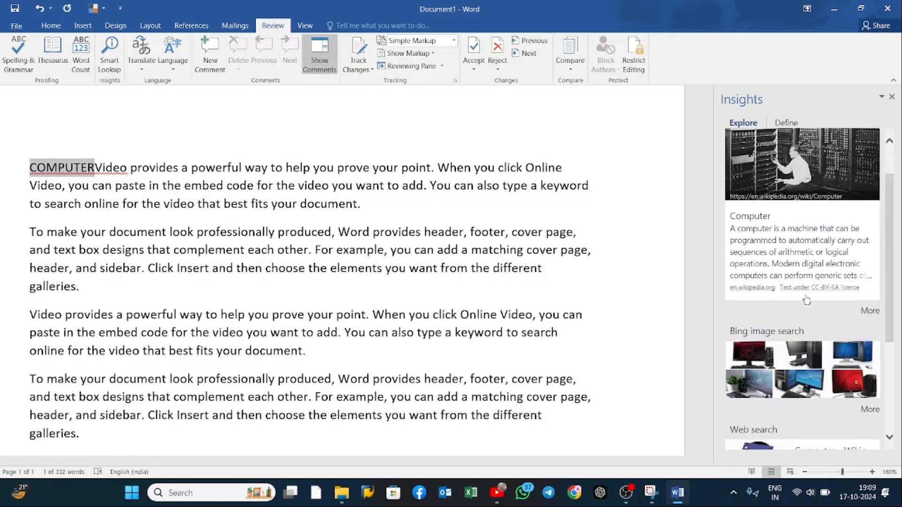
scroll(785, 349, down, 3)
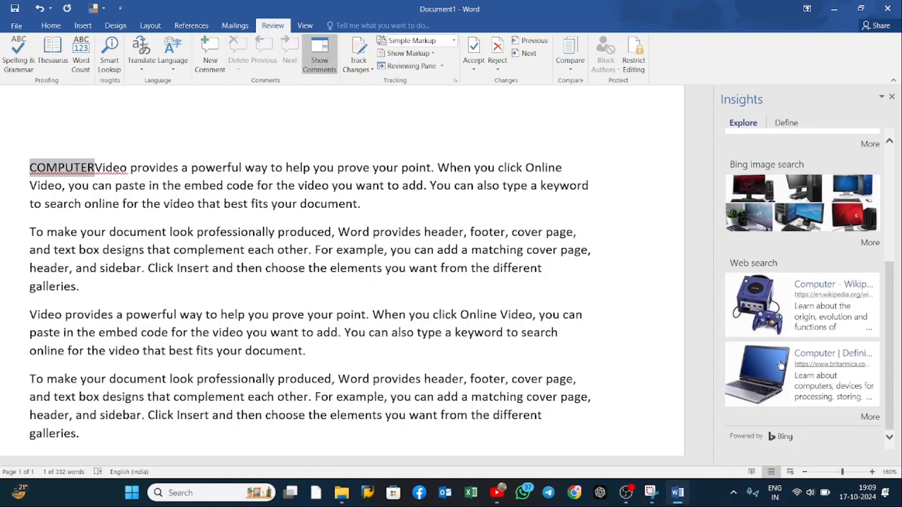
click(827, 303)
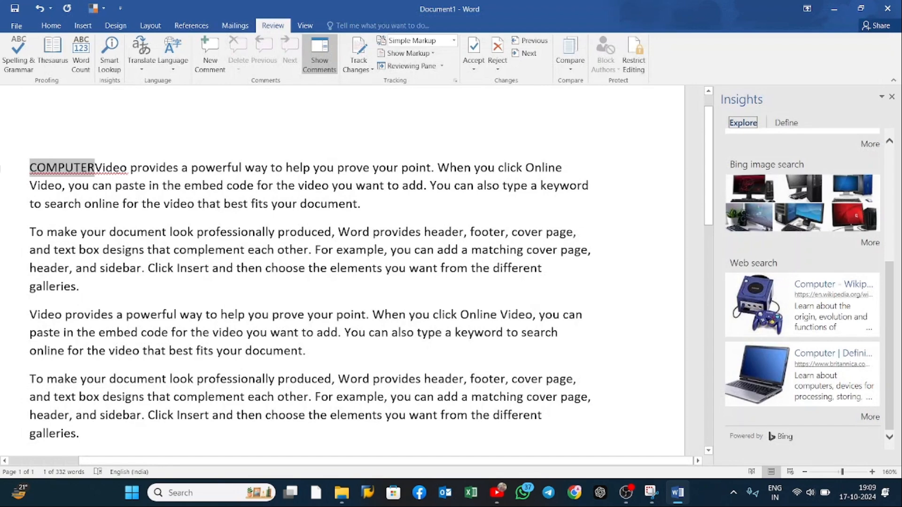
Step: Delete the word "COMPUTER" before the first paragraph and close the Insights pane
key(Delete)
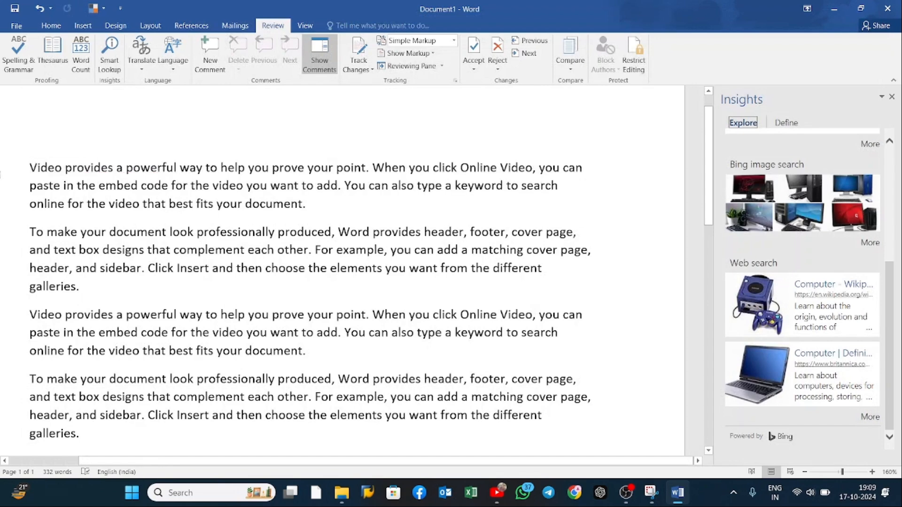
click(891, 96)
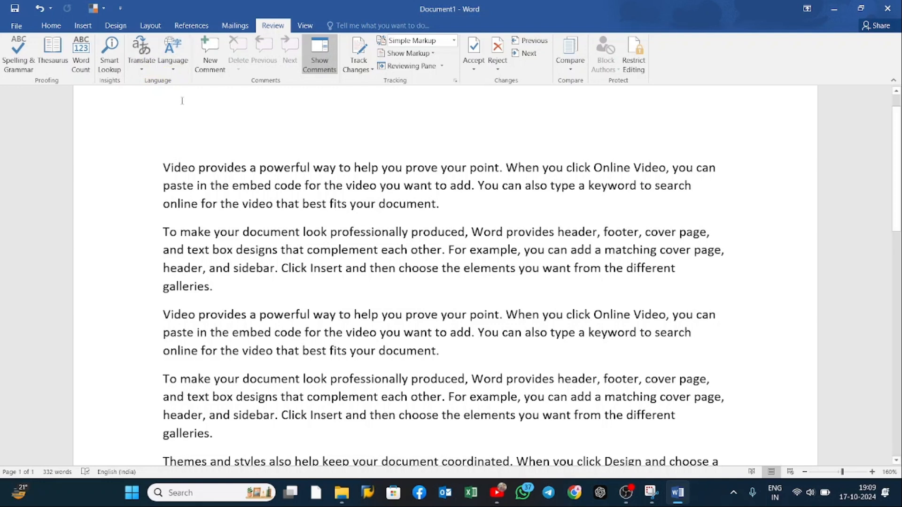
Step: Select the first paragraph and run Translate Document from English (United States) to Hindi
click(141, 54)
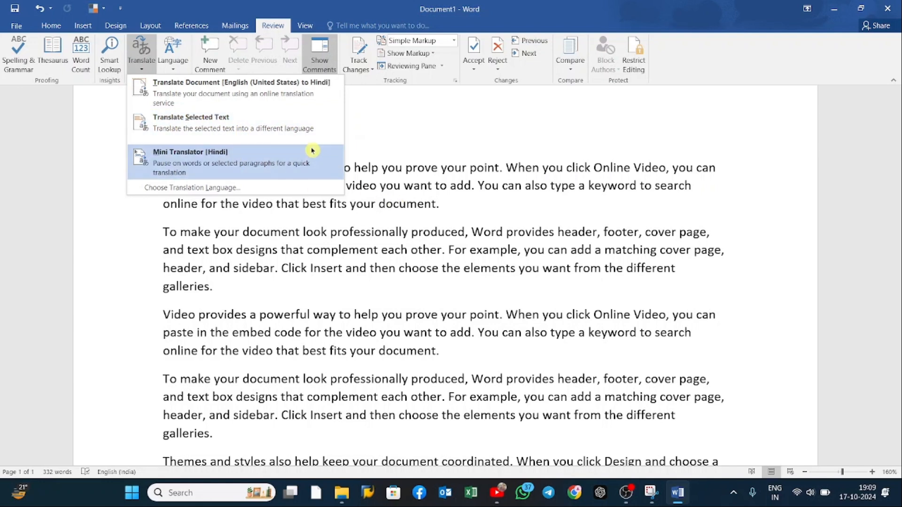
click(407, 184)
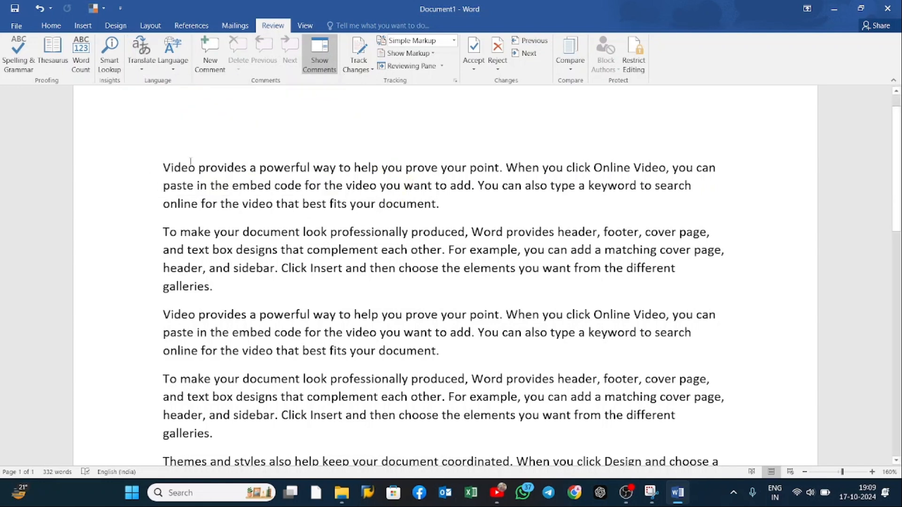
key(shift+Down)
key(shift+Down)
key(shift+Down)
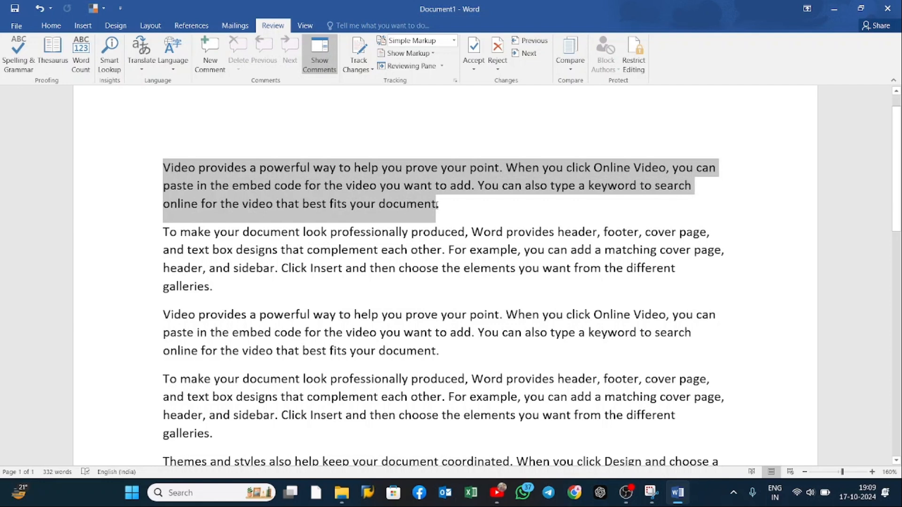
click(148, 60)
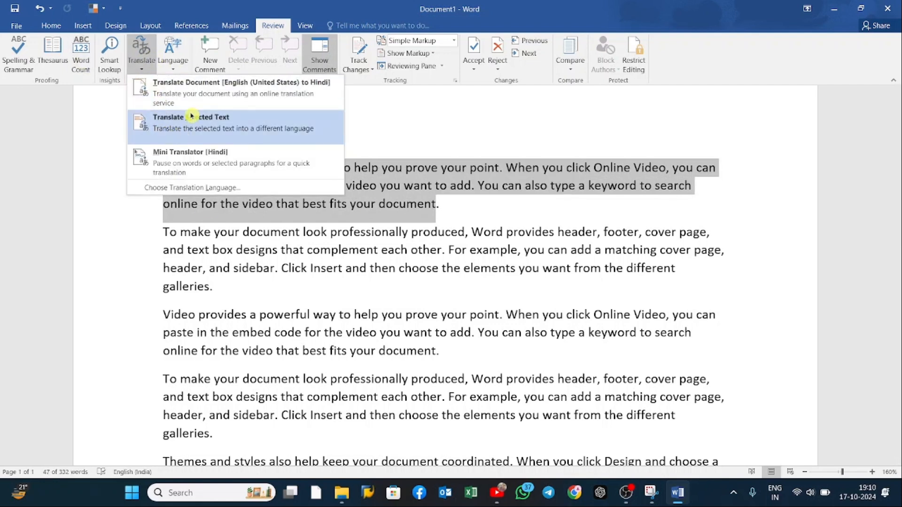
click(191, 103)
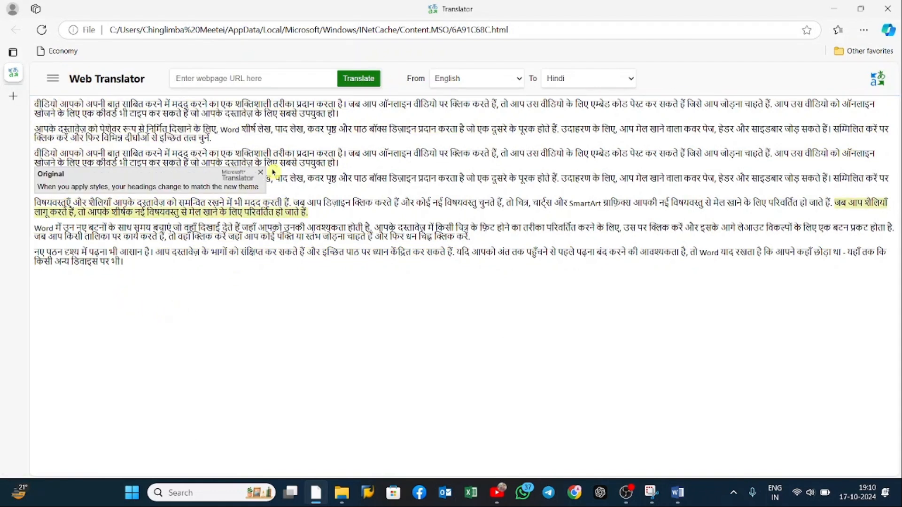
Step: Browse the web translator's target languages, choose Chinese Simplified and close the translator window
click(620, 87)
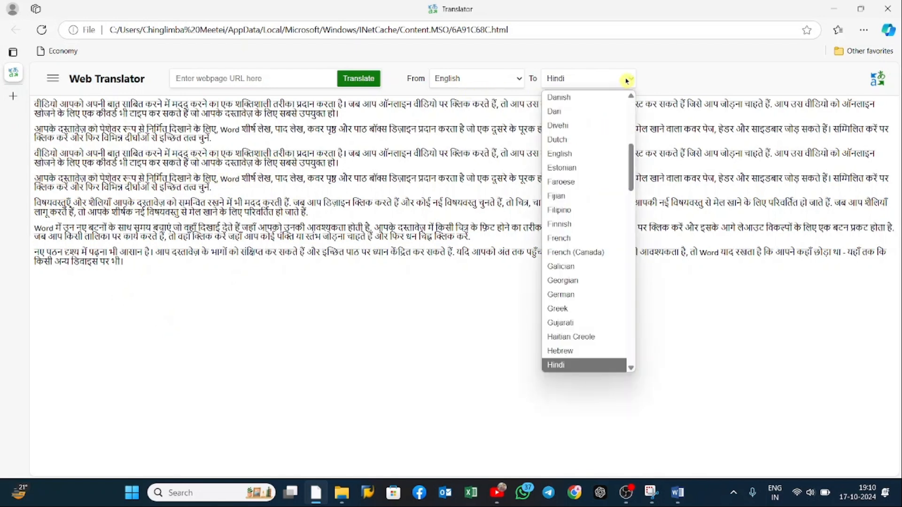
scroll(606, 252, down, 4)
scroll(606, 251, down, 7)
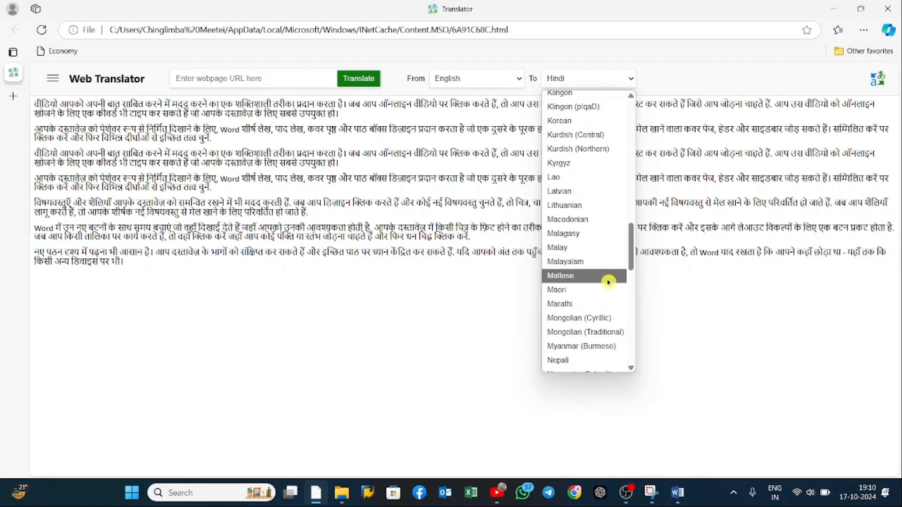
scroll(611, 277, down, 1)
scroll(608, 283, down, 4)
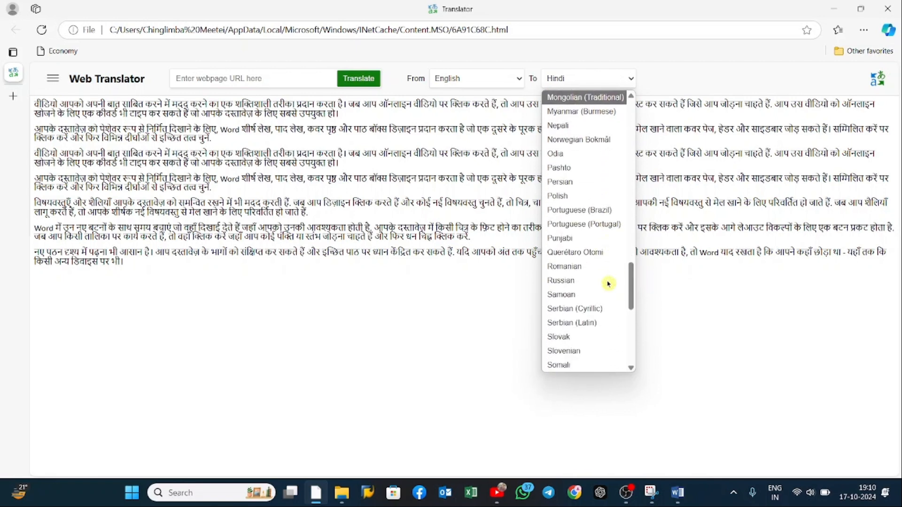
scroll(608, 284, down, 3)
scroll(609, 284, up, 10)
scroll(608, 284, up, 7)
scroll(606, 277, up, 3)
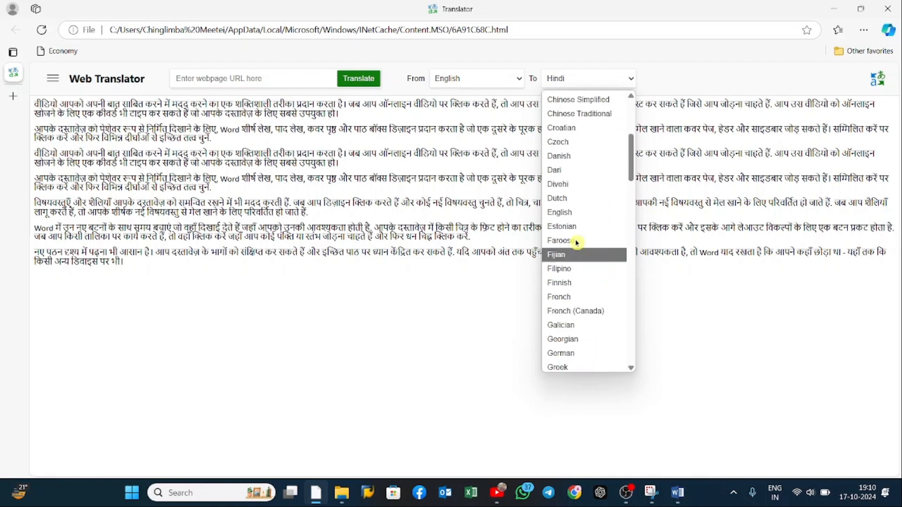
click(578, 100)
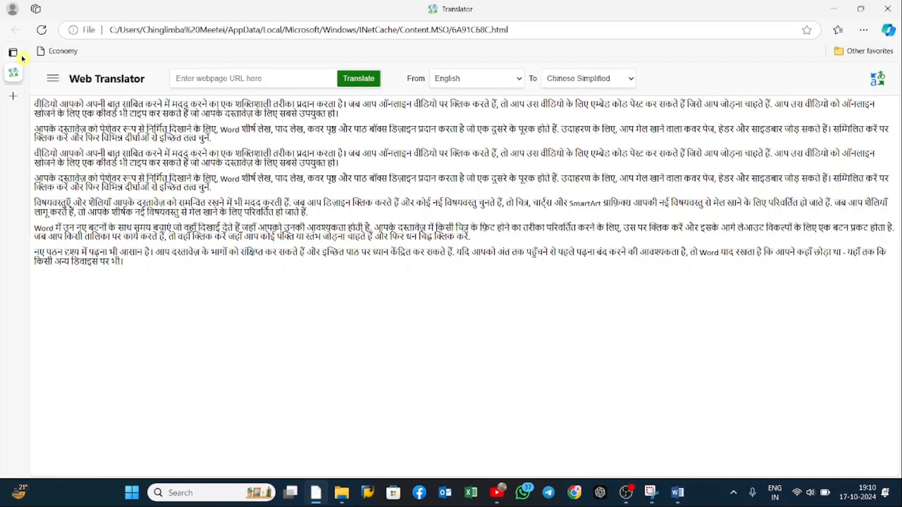
click(888, 8)
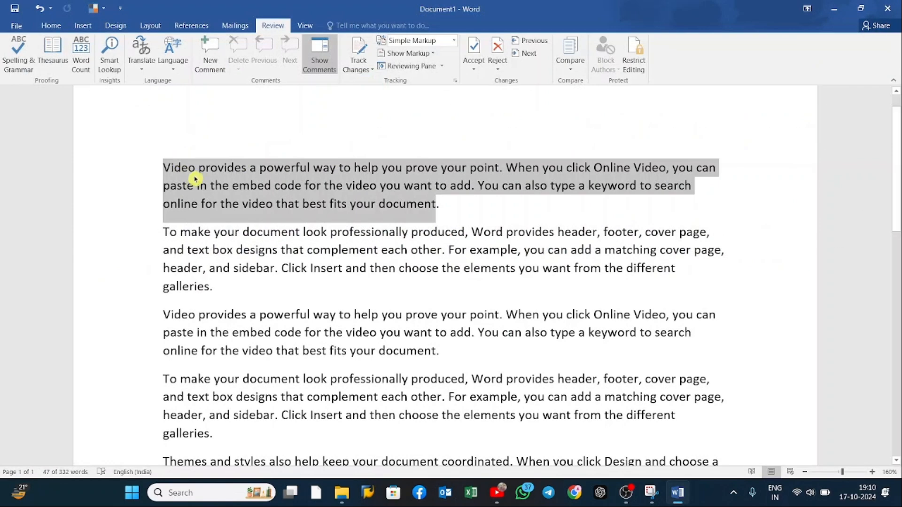
Step: Run Translate Selected Text on the selected first paragraph and set the target language to Japanese
click(134, 61)
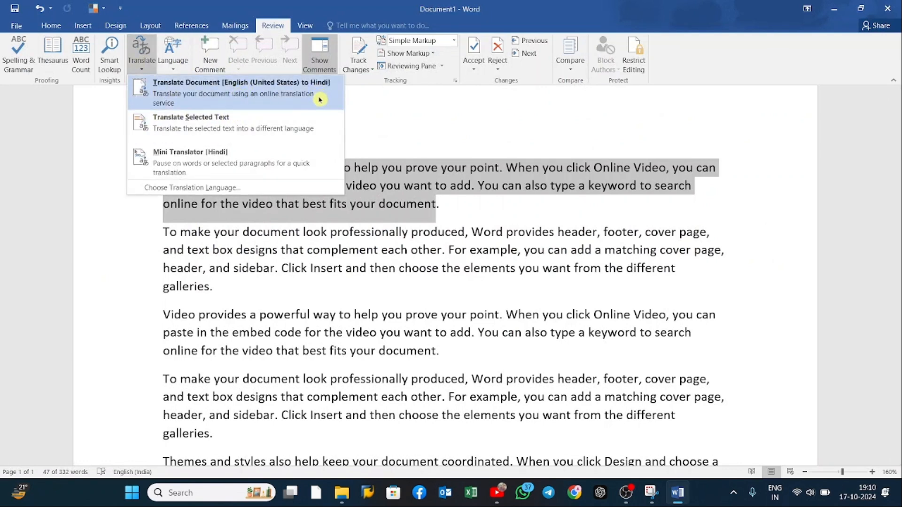
click(200, 133)
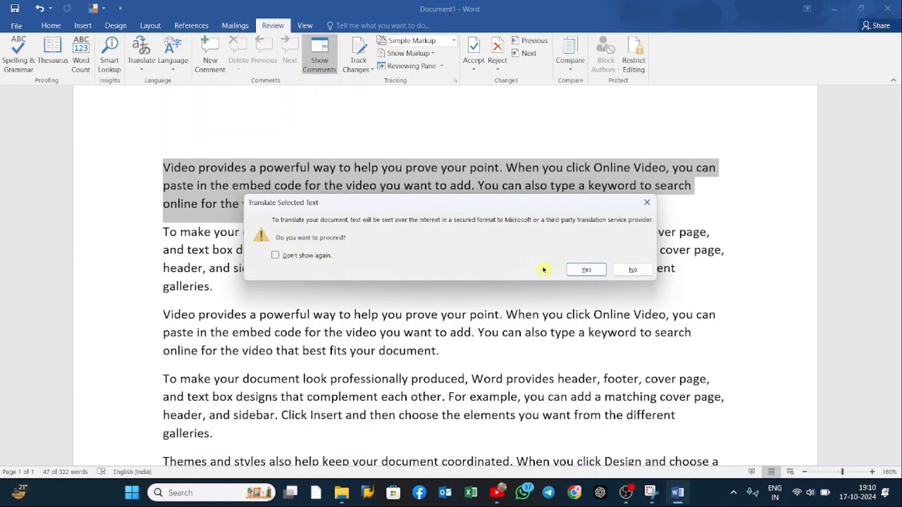
click(587, 270)
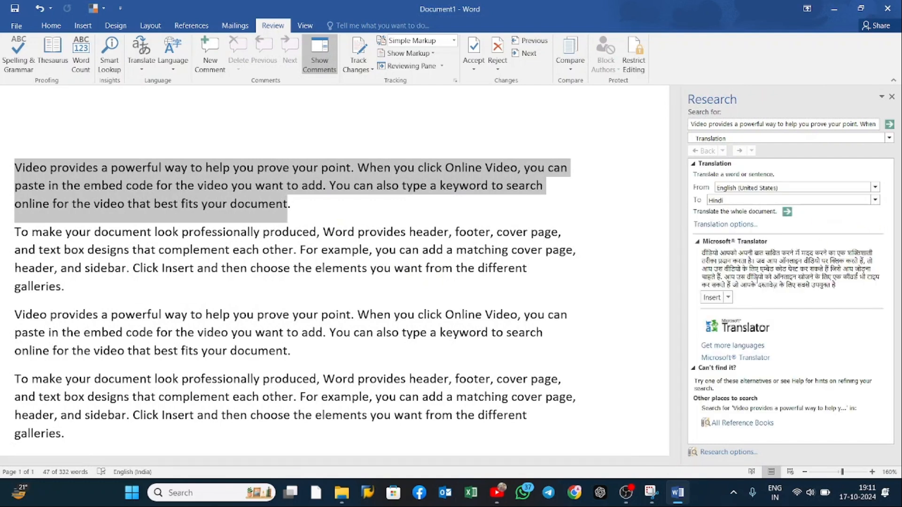
click(875, 200)
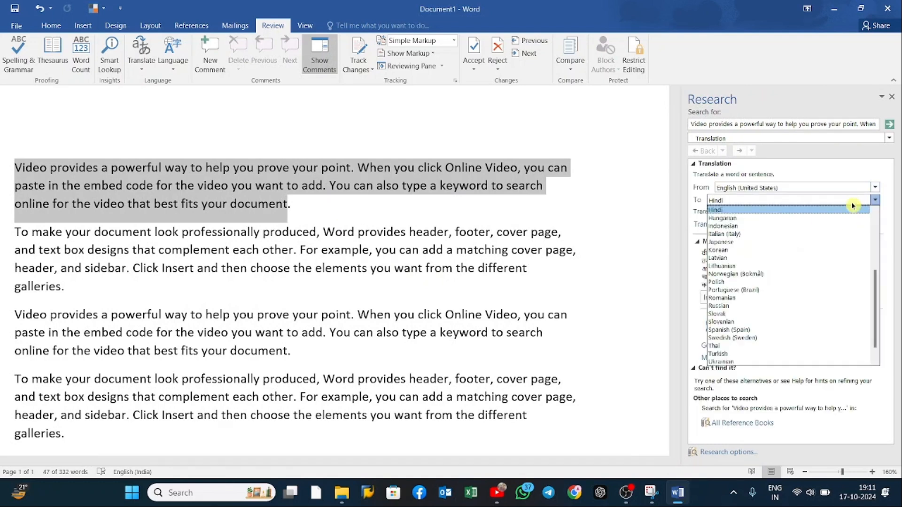
click(750, 241)
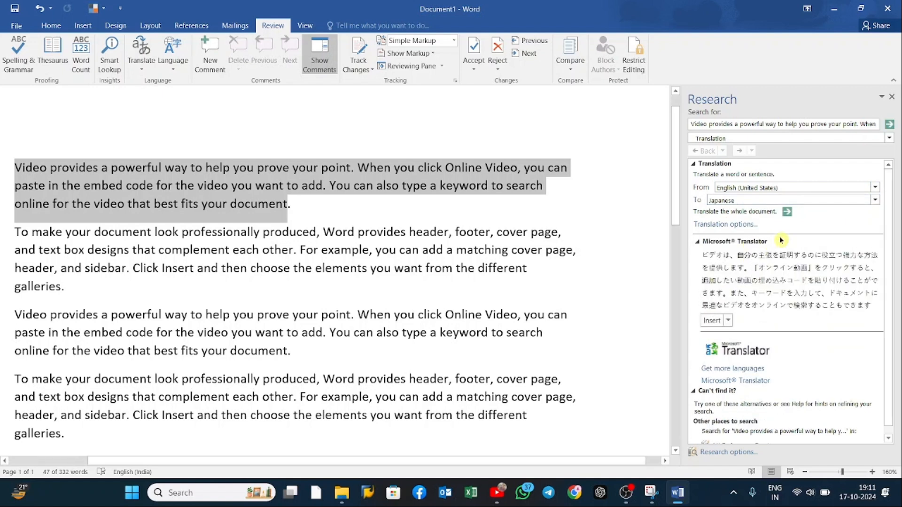
Step: Browse the target languages available for translating the selected paragraph, keep Japanese and close the Research pane
click(875, 199)
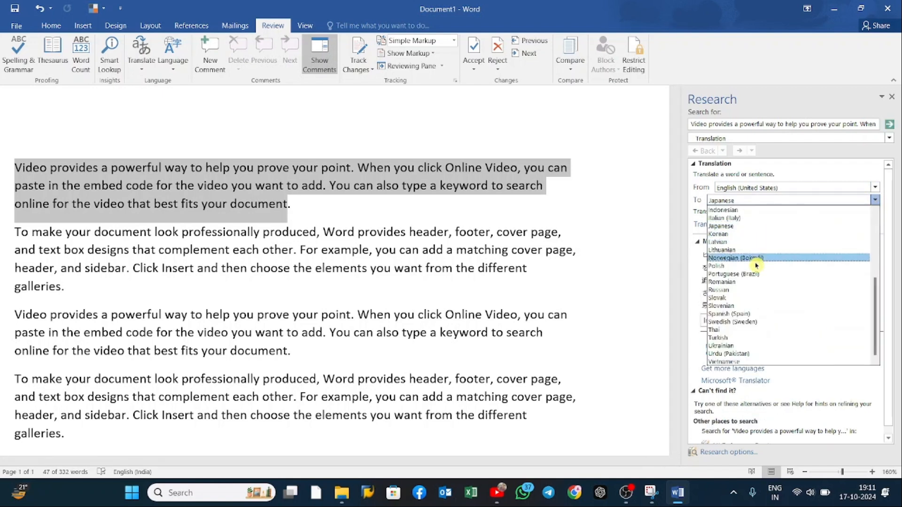
drag(878, 307, 878, 356)
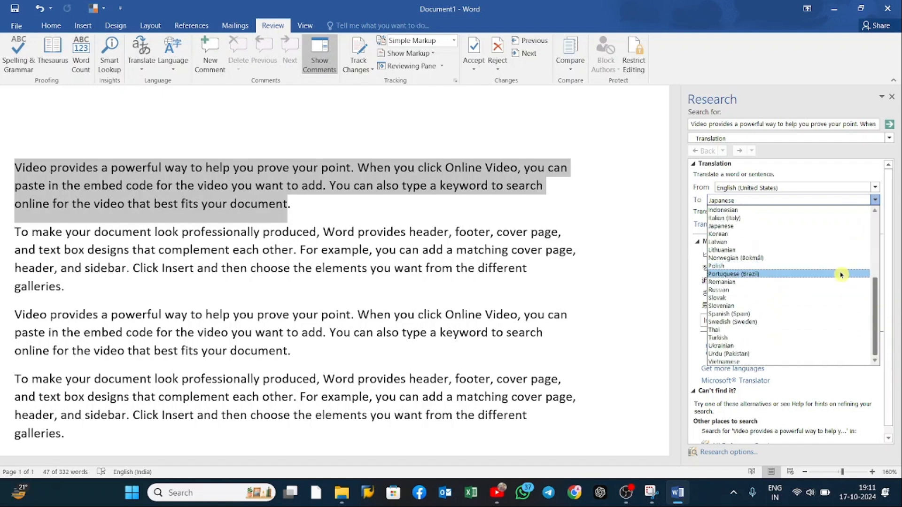
click(875, 200)
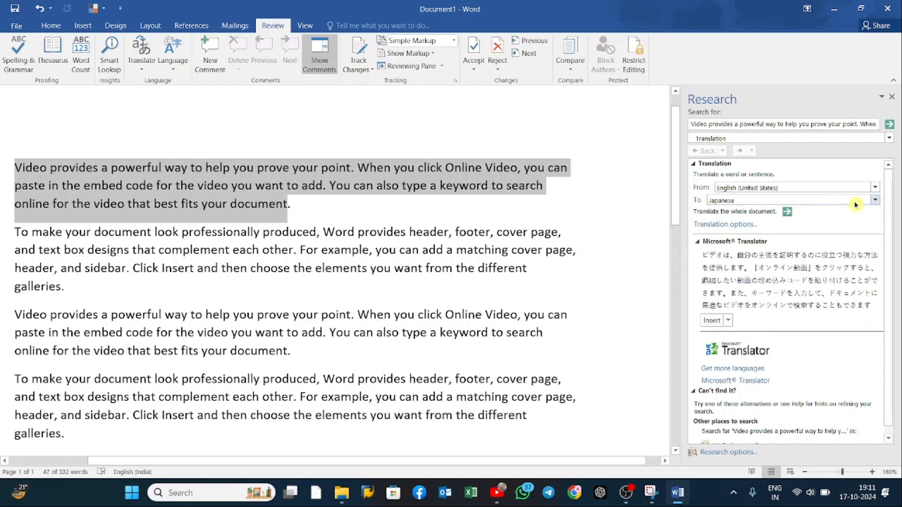
click(875, 201)
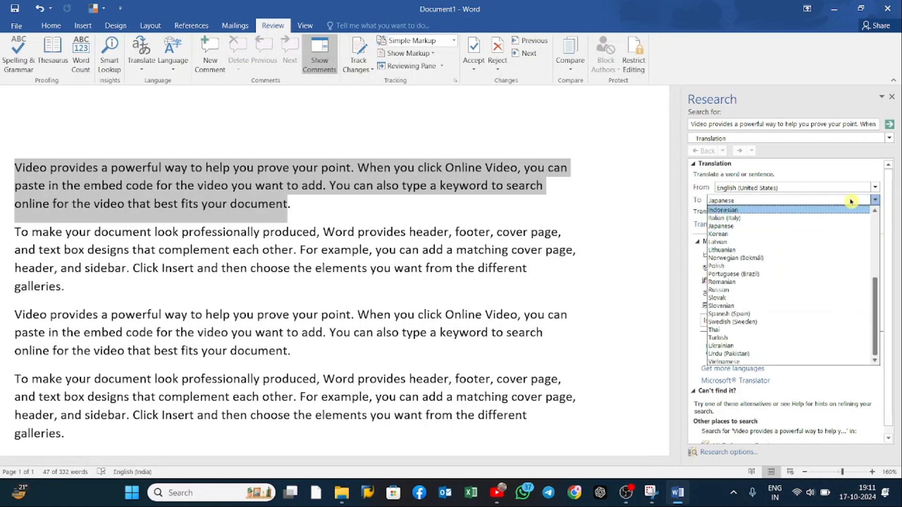
click(851, 199)
scroll(782, 353, down, 1)
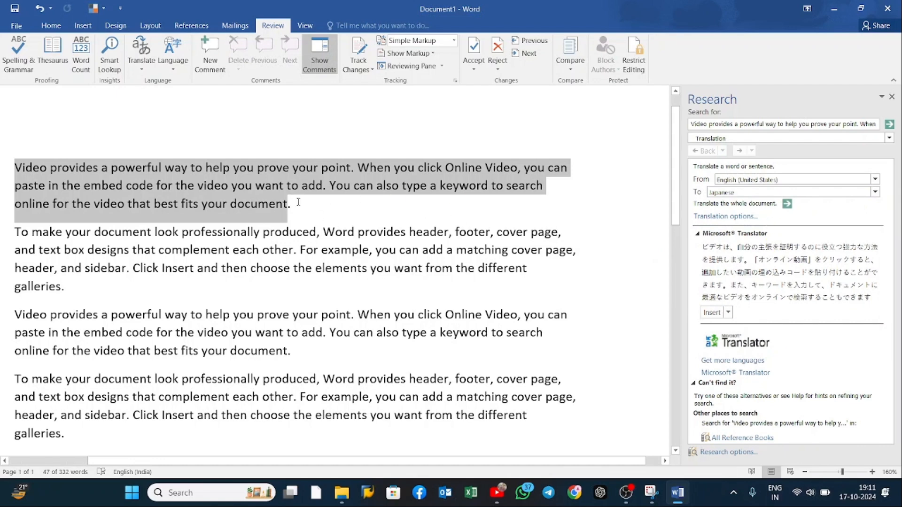
click(892, 98)
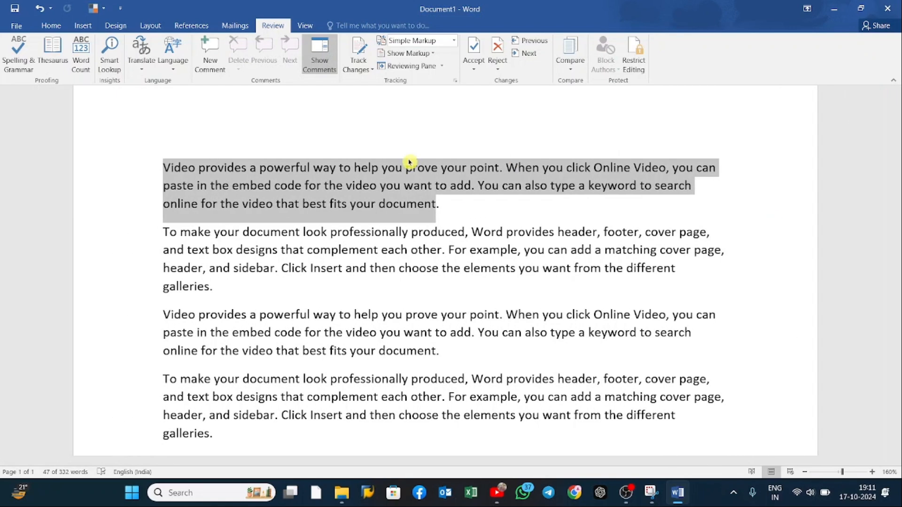
Step: Turn on the Mini Translator for Hindi with the first paragraph selected and agree to send text online
click(173, 57)
click(146, 59)
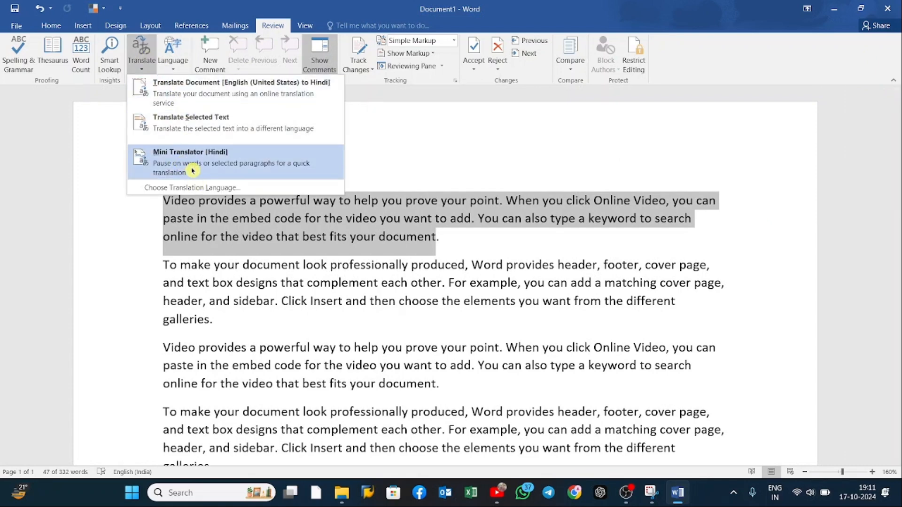
click(192, 171)
click(605, 273)
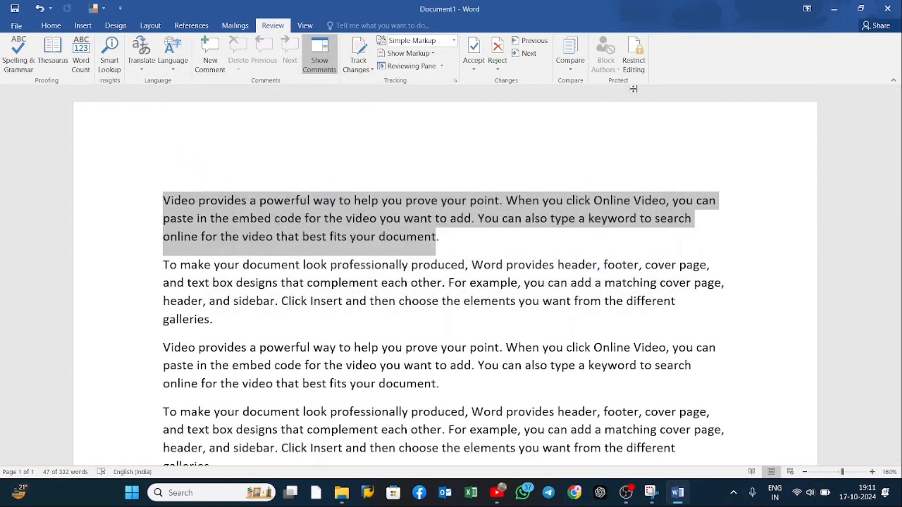
click(141, 66)
click(397, 149)
Step: Select the words "Video provides" in the first paragraph and switch the Mini Translator off
click(174, 200)
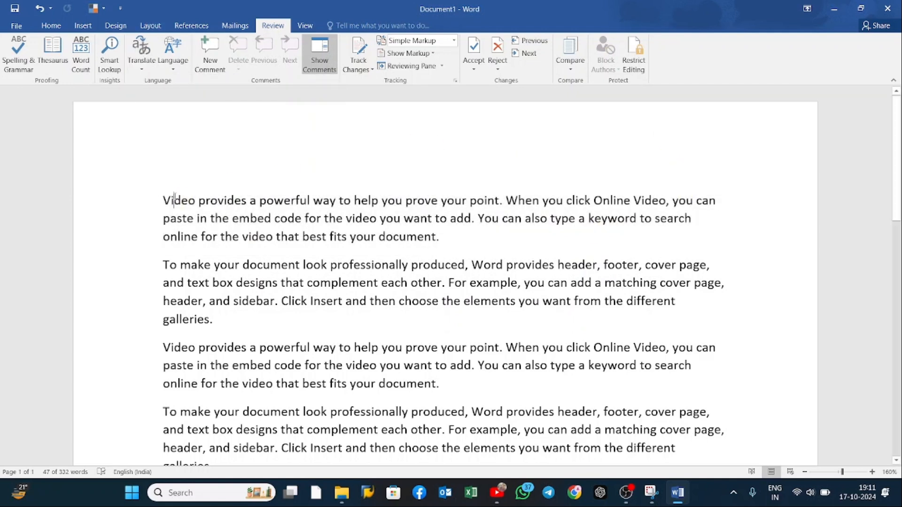
drag(164, 201, 211, 201)
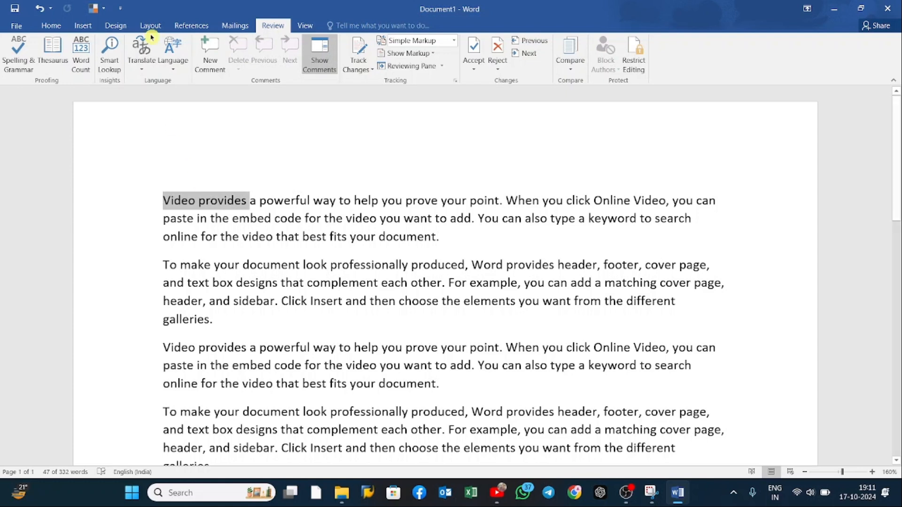
click(143, 63)
click(194, 167)
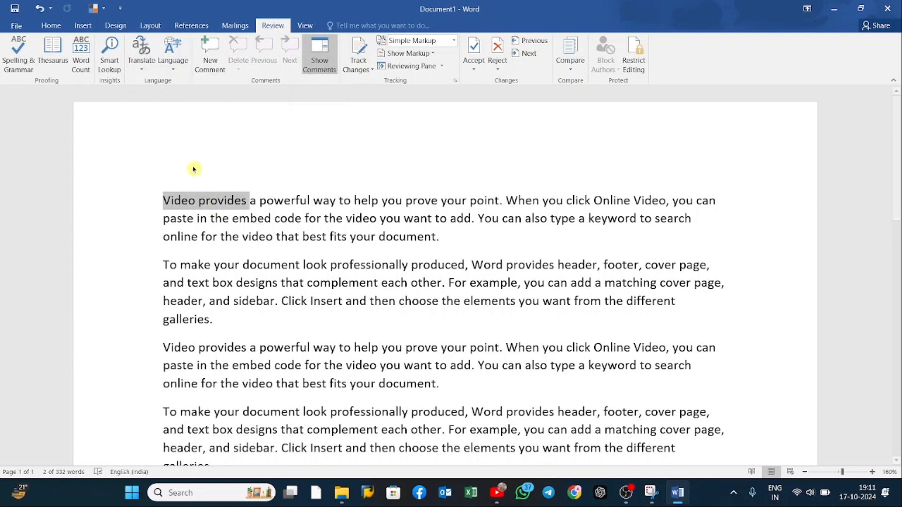
Step: Enable the Hindi Mini Translator again for "Video provides", accept the online transfer, and disable it once more
click(142, 64)
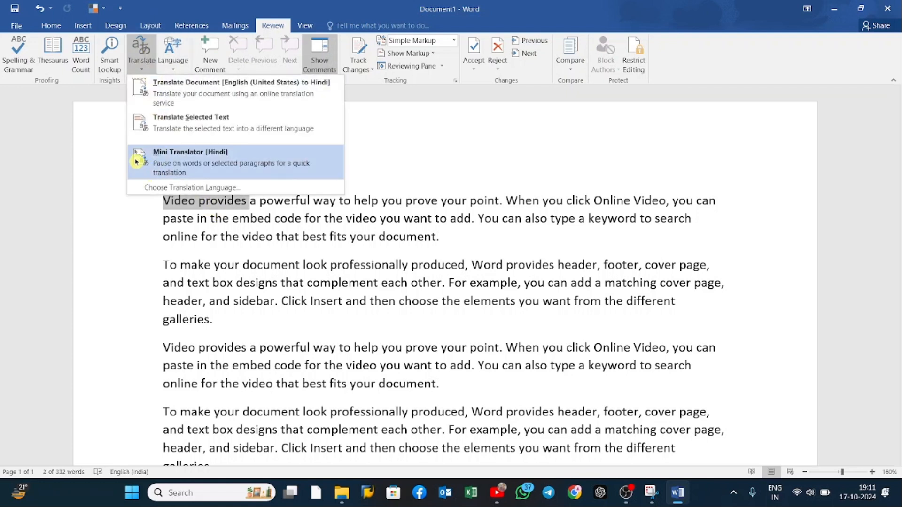
click(161, 159)
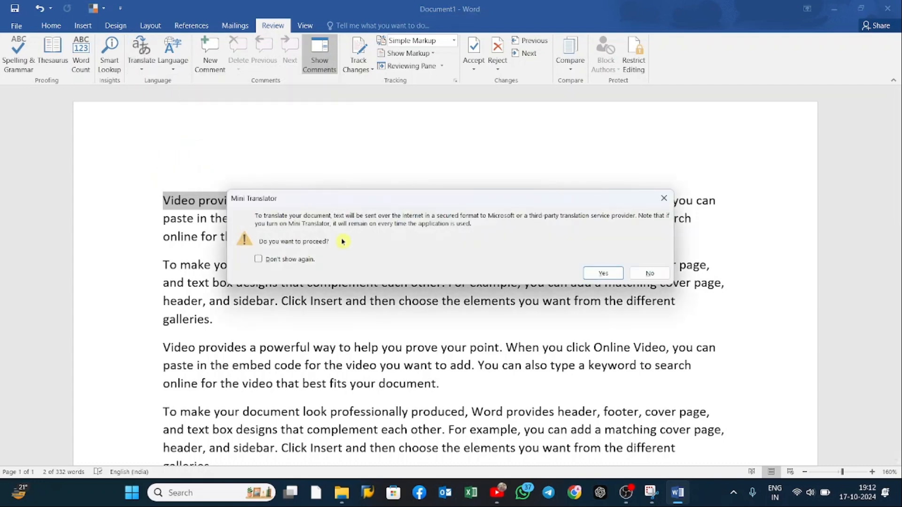
click(606, 273)
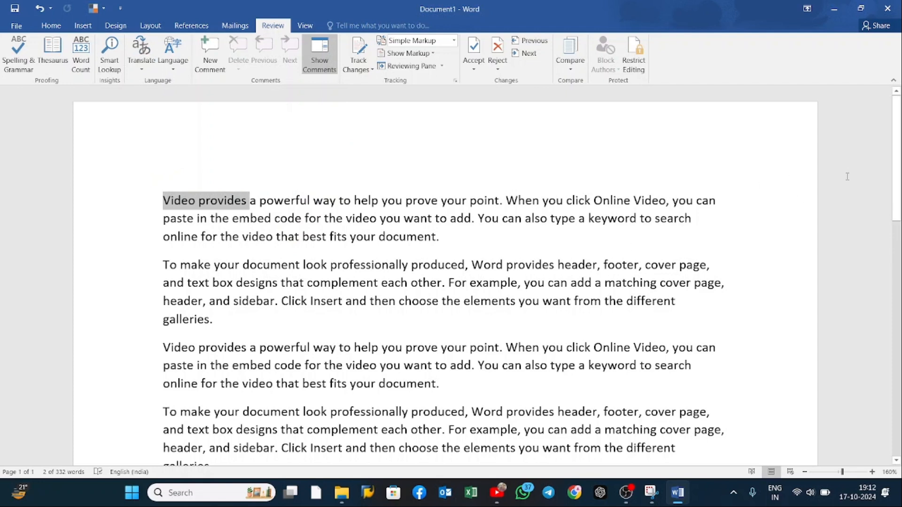
click(172, 66)
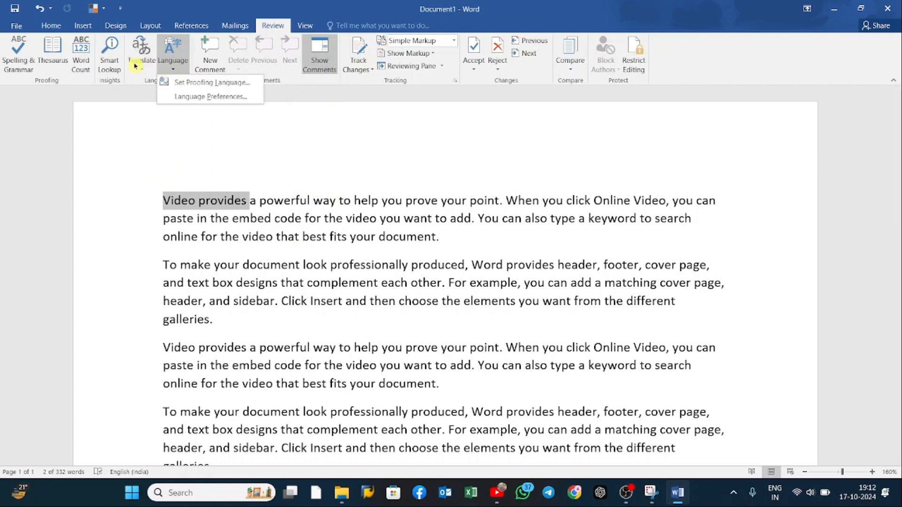
click(141, 66)
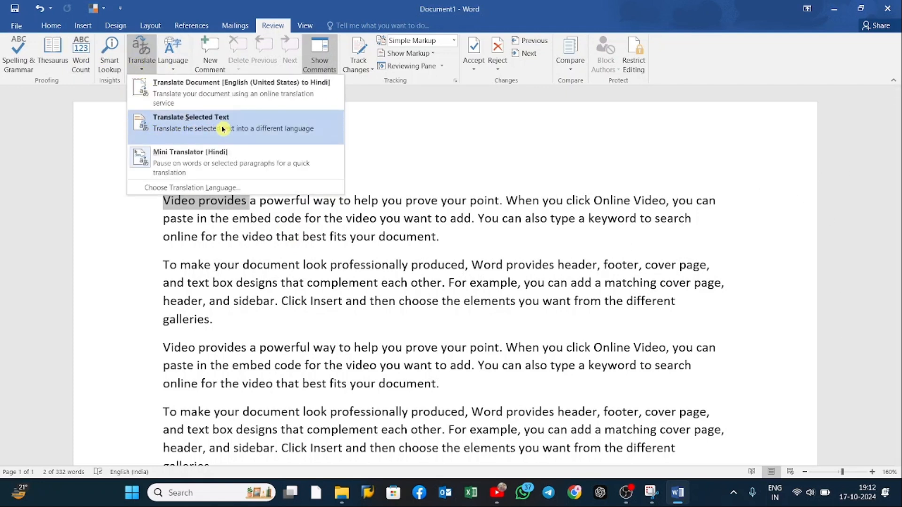
click(150, 162)
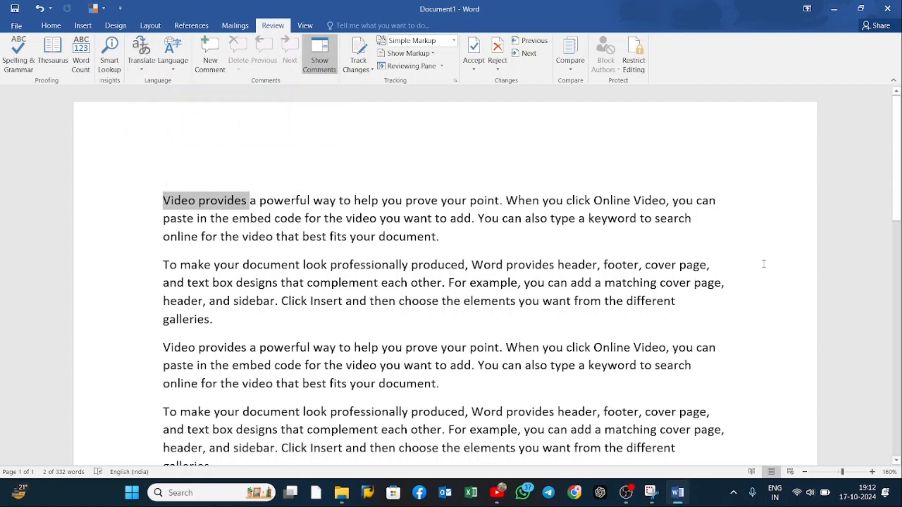
Step: Extend the selection to the end of the first line, look through the Translation Language Options and close them without changes
key(shift+End)
click(141, 65)
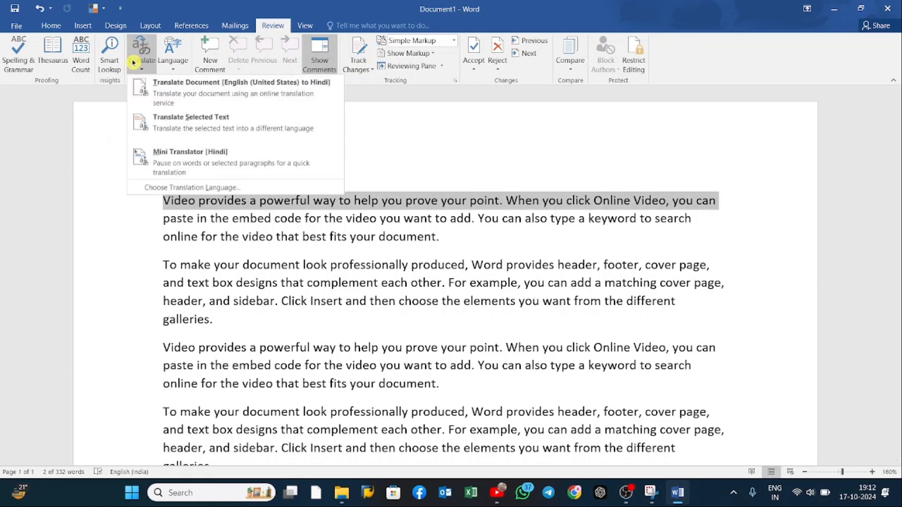
click(193, 201)
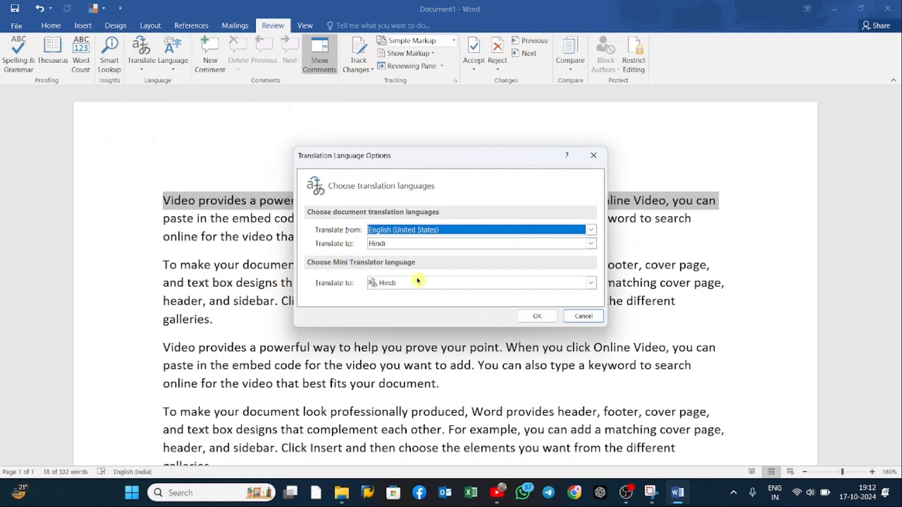
click(590, 243)
click(683, 126)
click(593, 156)
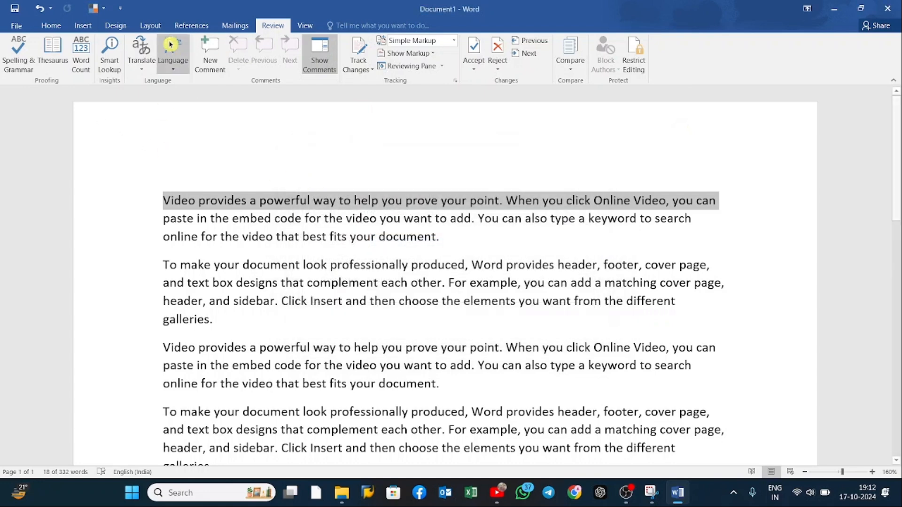
Step: Look through the proofing languages available for the selected line and cancel without choosing one
click(165, 68)
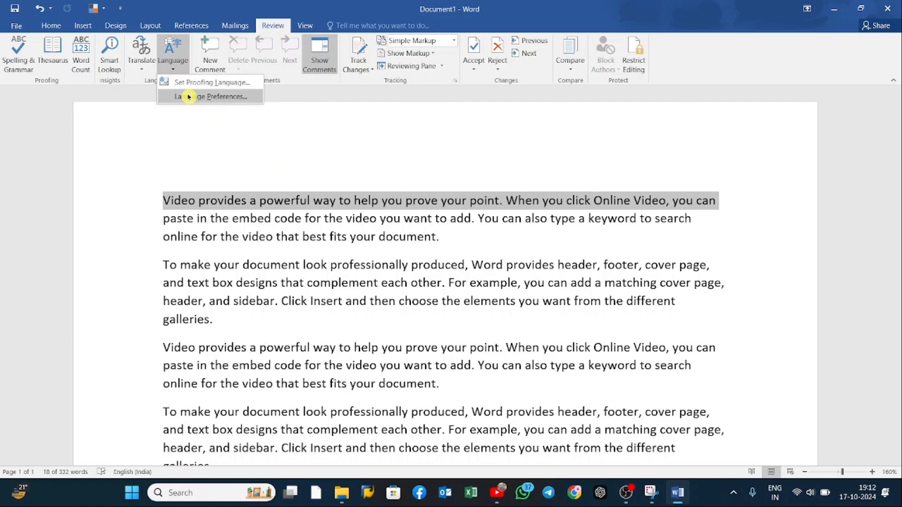
click(204, 83)
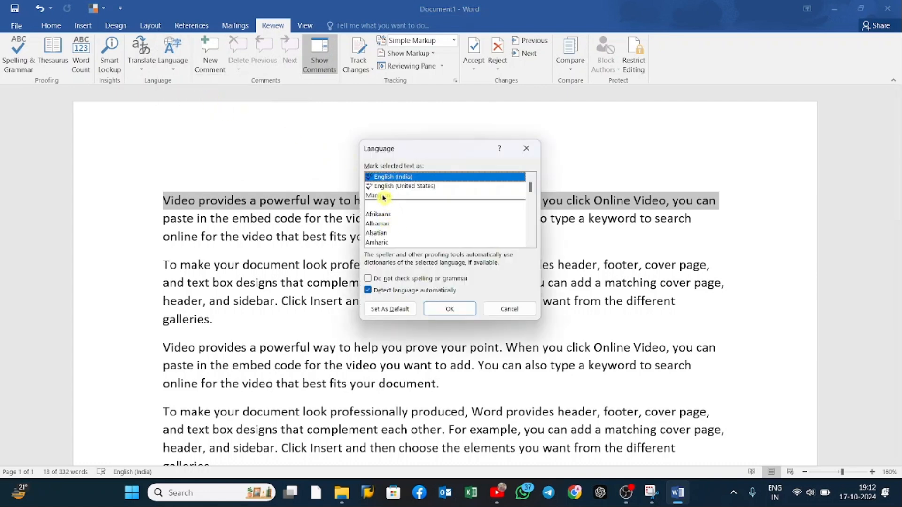
scroll(383, 219, down, 5)
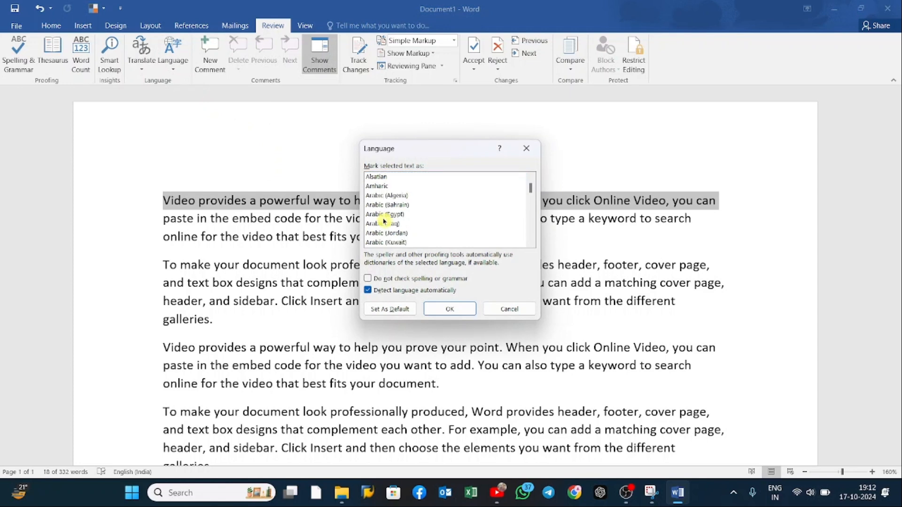
scroll(384, 221, down, 10)
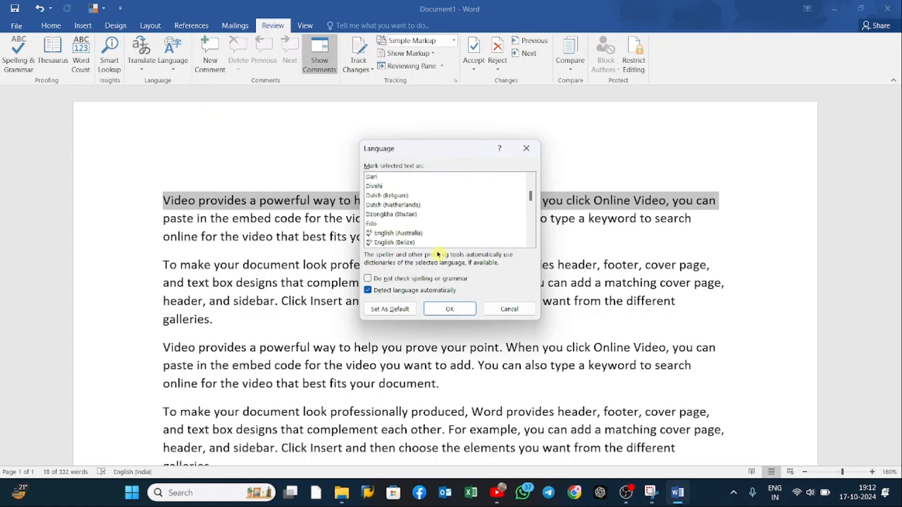
click(510, 309)
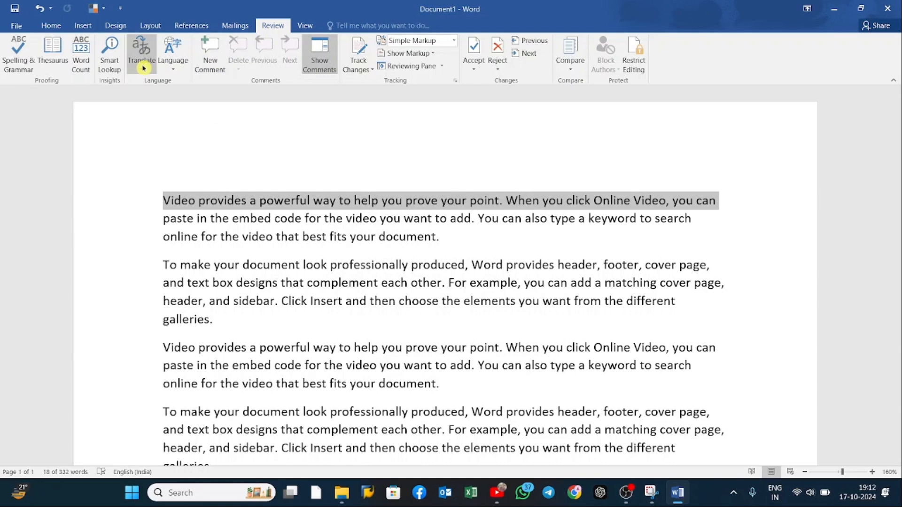
Step: Open Language Preferences, review the Language, Proofing, Advanced and other Word Options pages, and close the options without changes
click(173, 66)
click(221, 96)
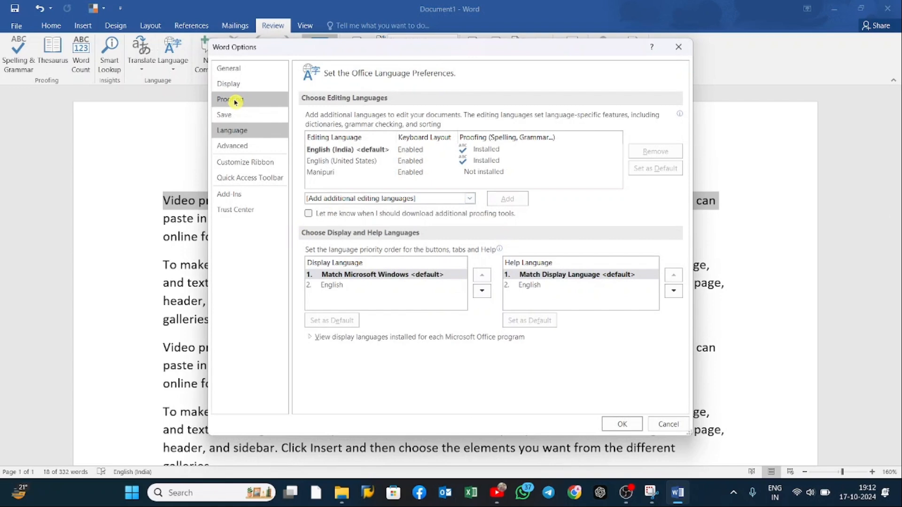
click(258, 101)
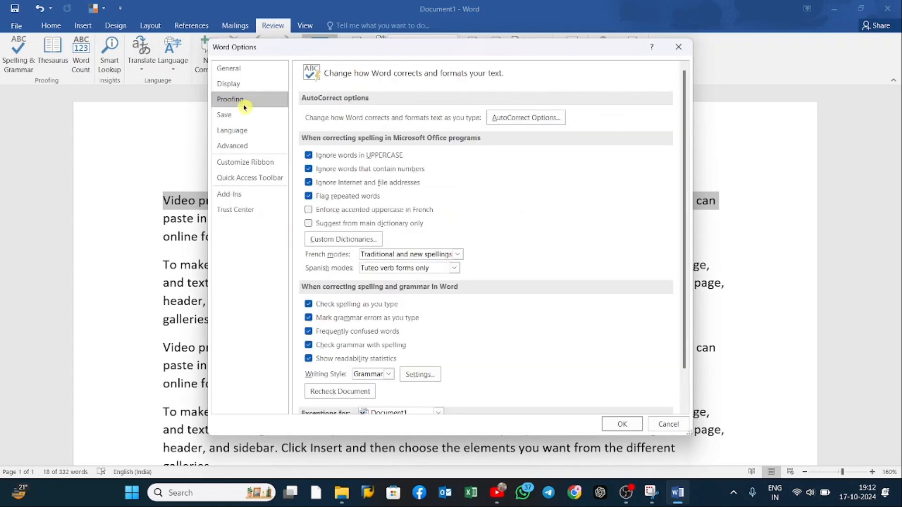
click(245, 130)
click(250, 144)
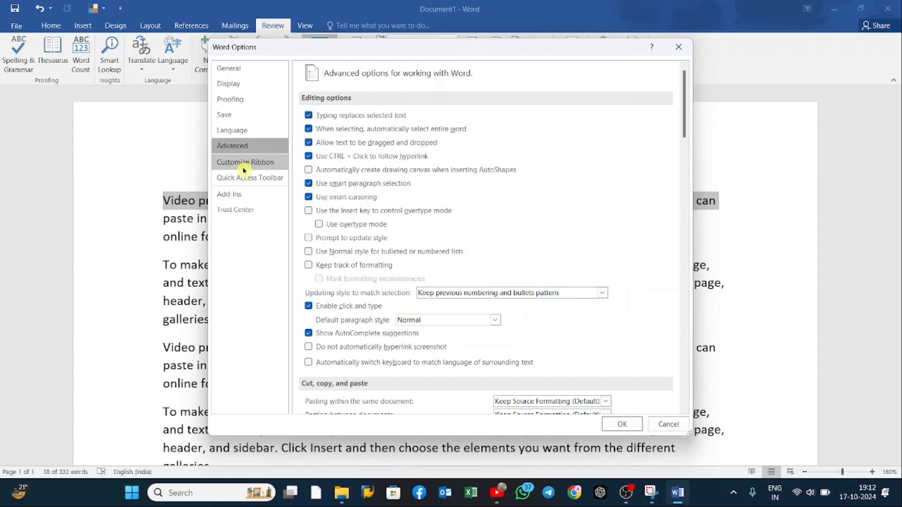
click(240, 178)
click(242, 196)
click(239, 130)
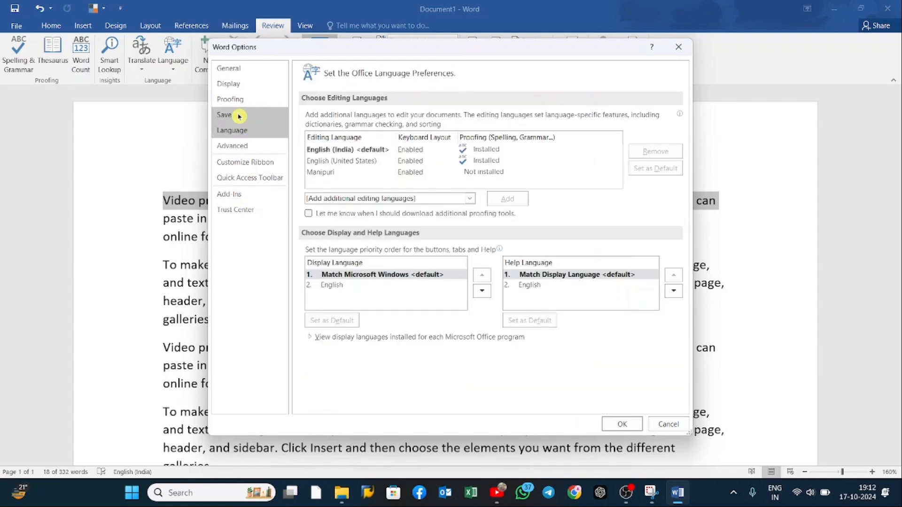
click(237, 114)
click(235, 99)
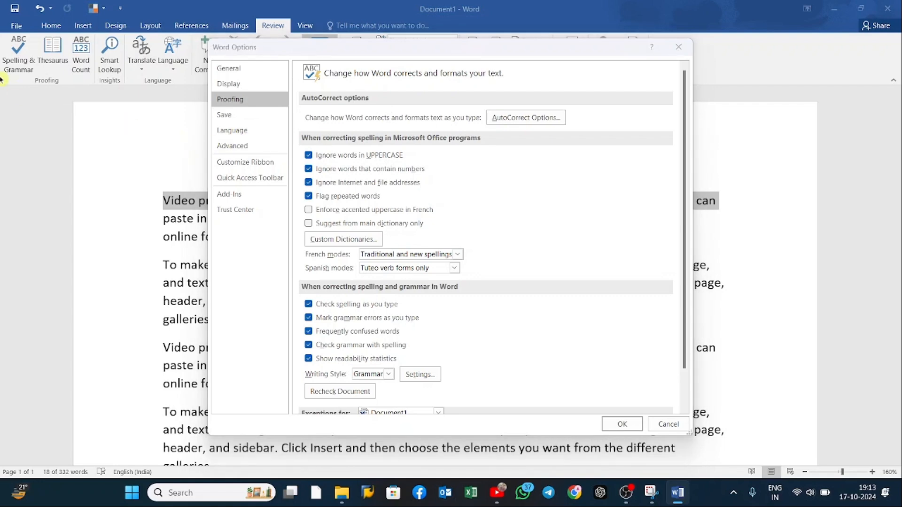
click(670, 47)
Step: Open Word Options from the File commands, view the General settings and close the options without changes
click(21, 26)
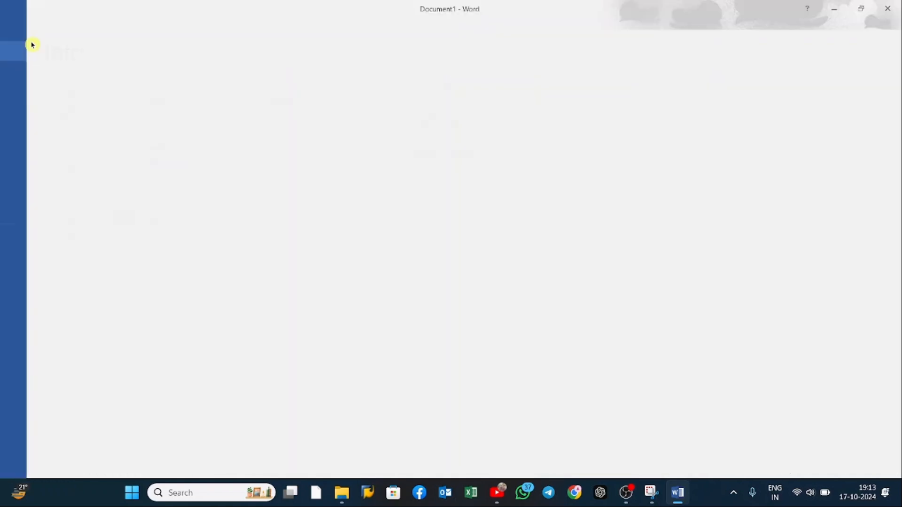
click(40, 258)
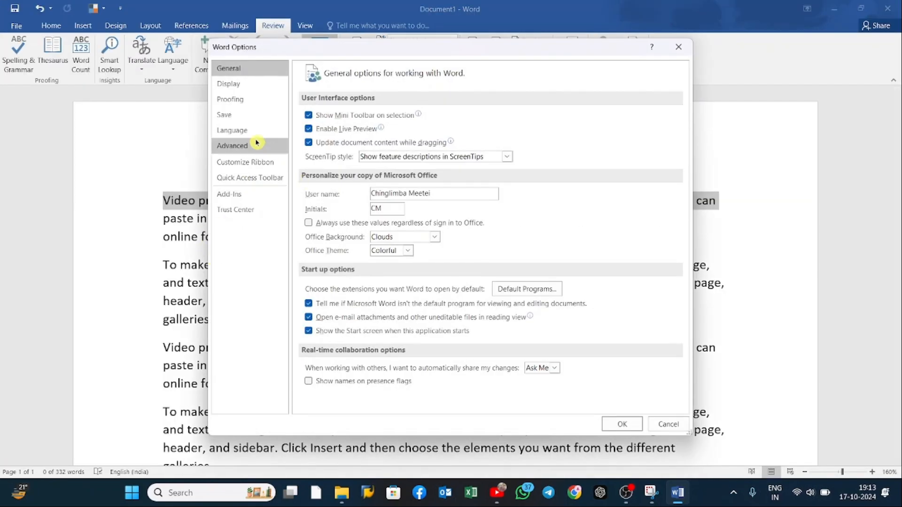
click(679, 47)
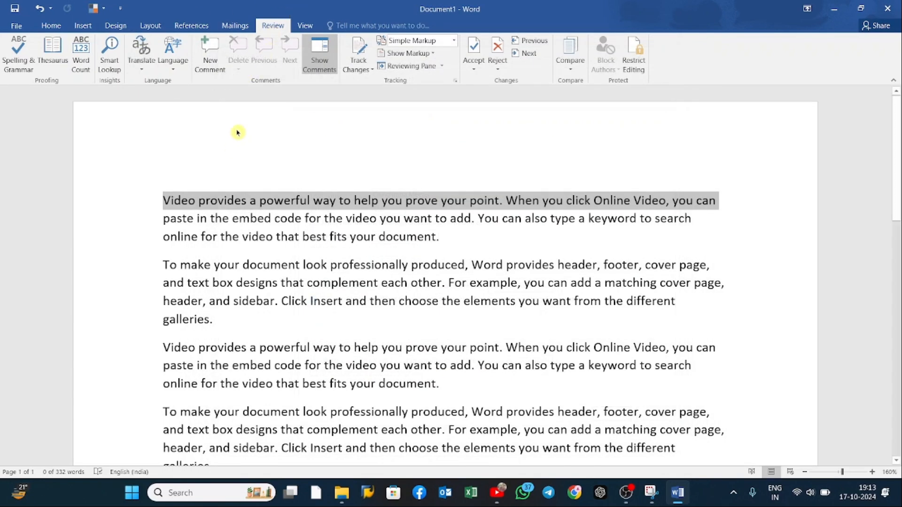
Step: Open the proofing language settings for the selected line and close them without choosing a language
click(173, 66)
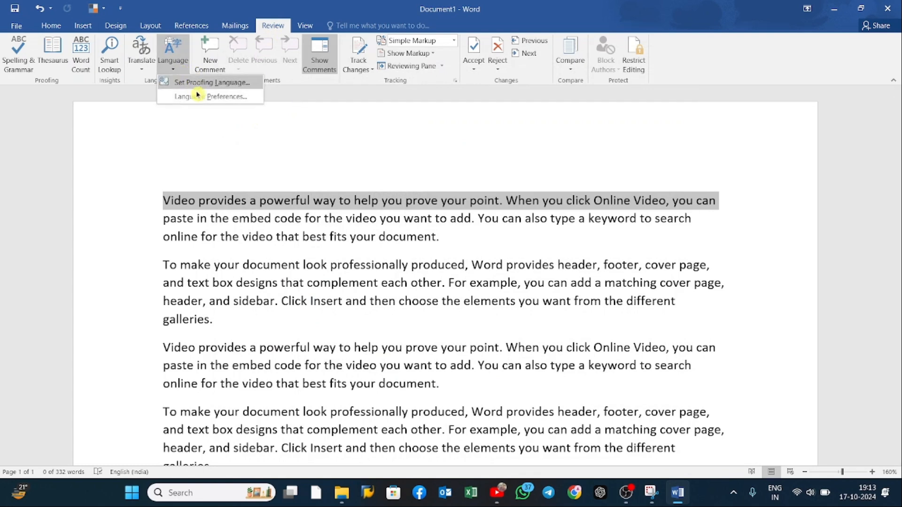
click(189, 85)
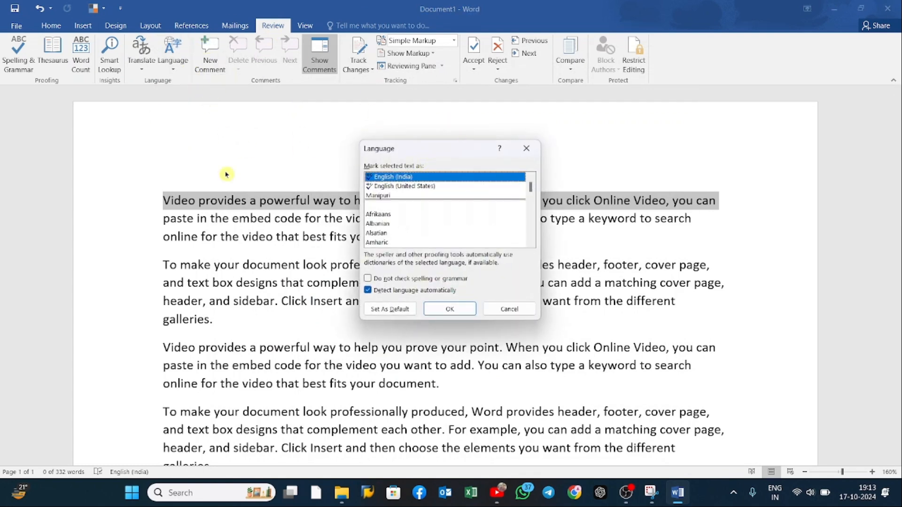
click(526, 149)
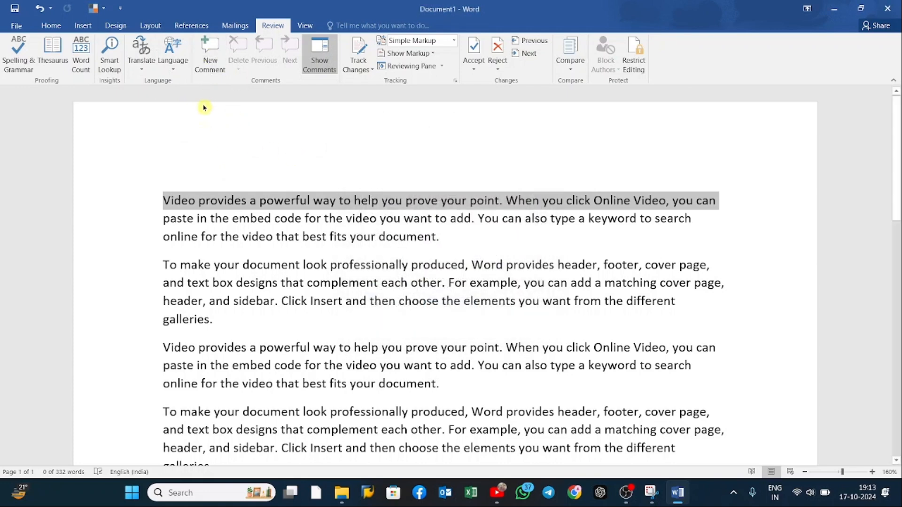
Step: Add a new comment reading "Test" at the end of the first paragraph
scroll(409, 212, down, 3)
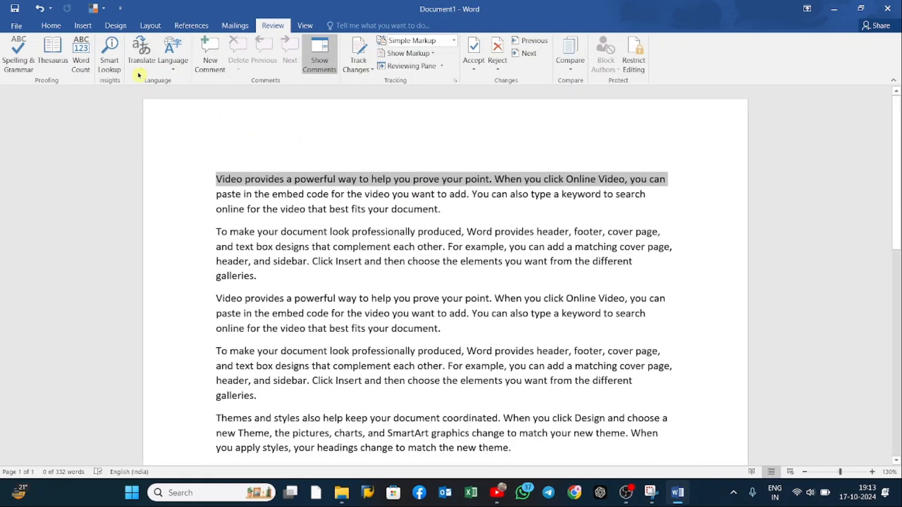
click(83, 25)
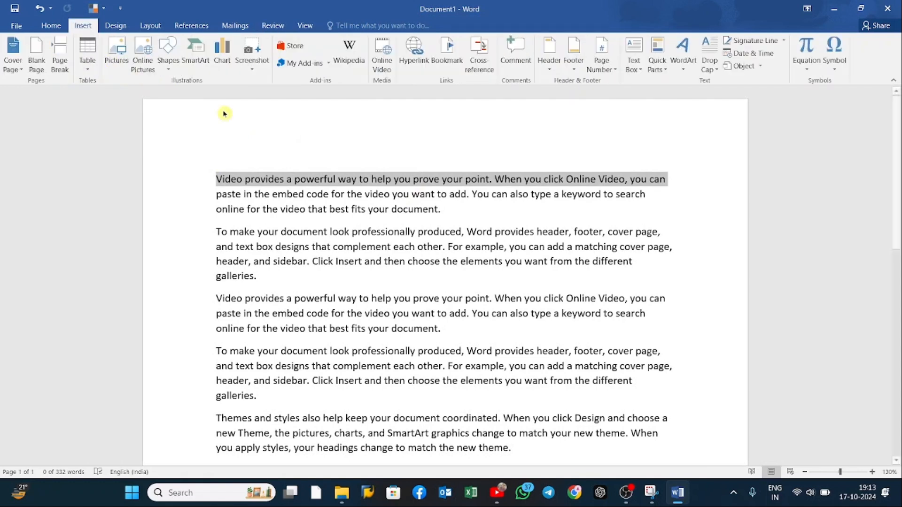
click(455, 219)
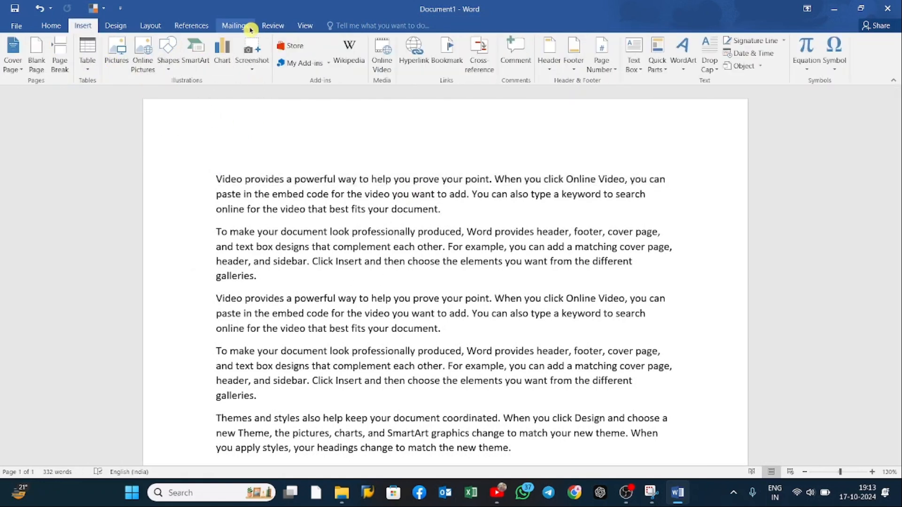
click(271, 32)
click(217, 70)
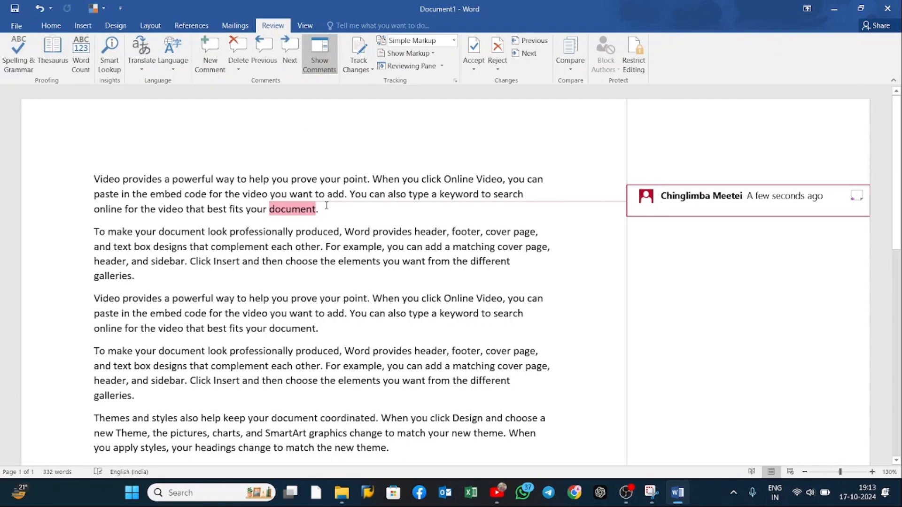
text(t)
key(BackSpace)
key(BackSpace)
key(BackSpace)
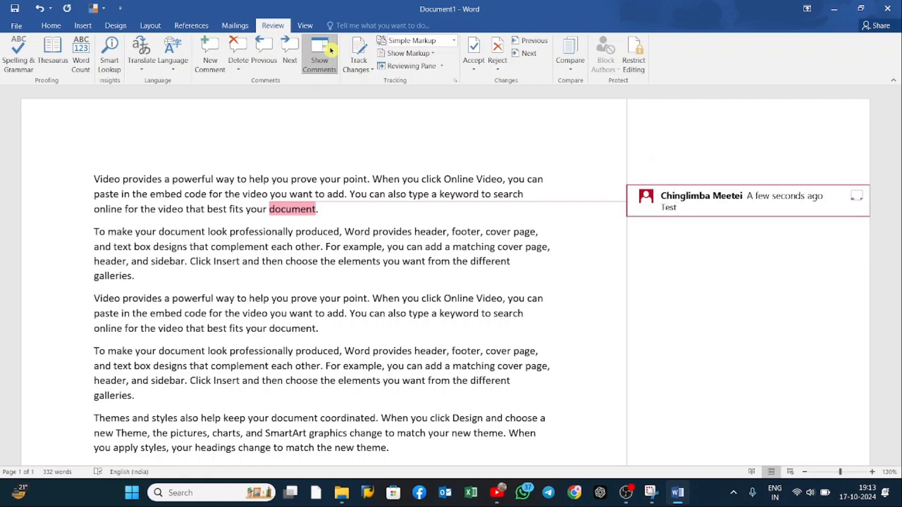
Step: Hide the comment balloons, open the comment from its page marker, close it and show the comments again
click(324, 64)
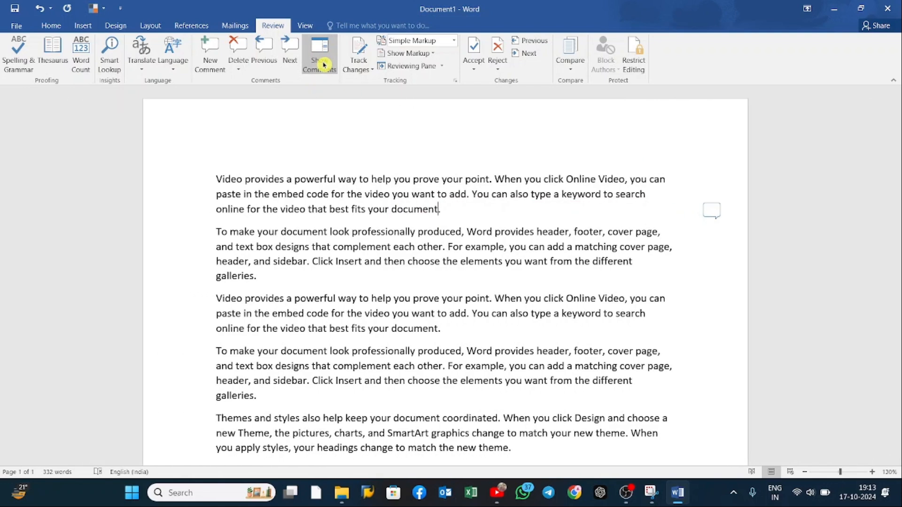
click(715, 218)
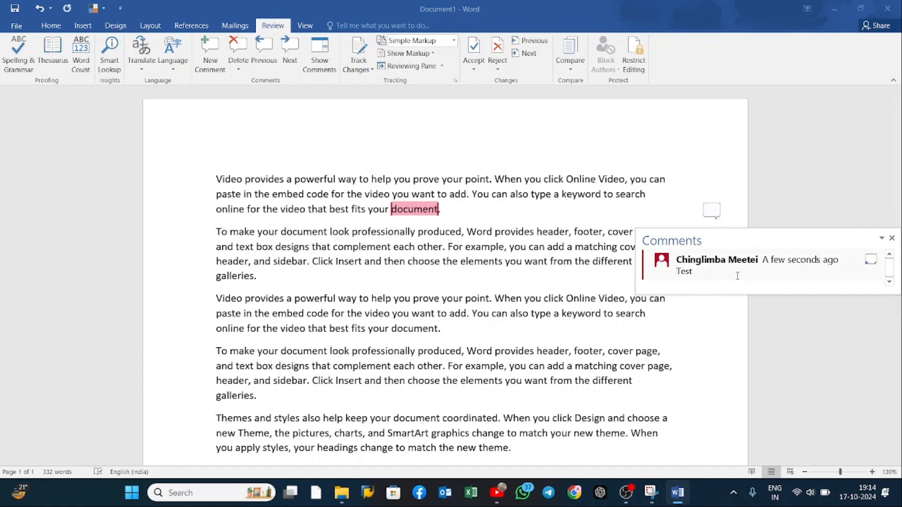
click(699, 211)
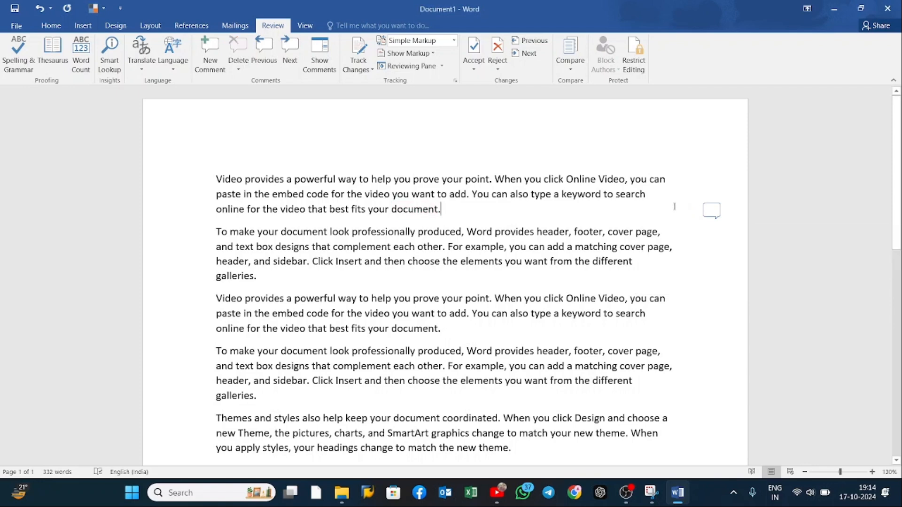
click(338, 63)
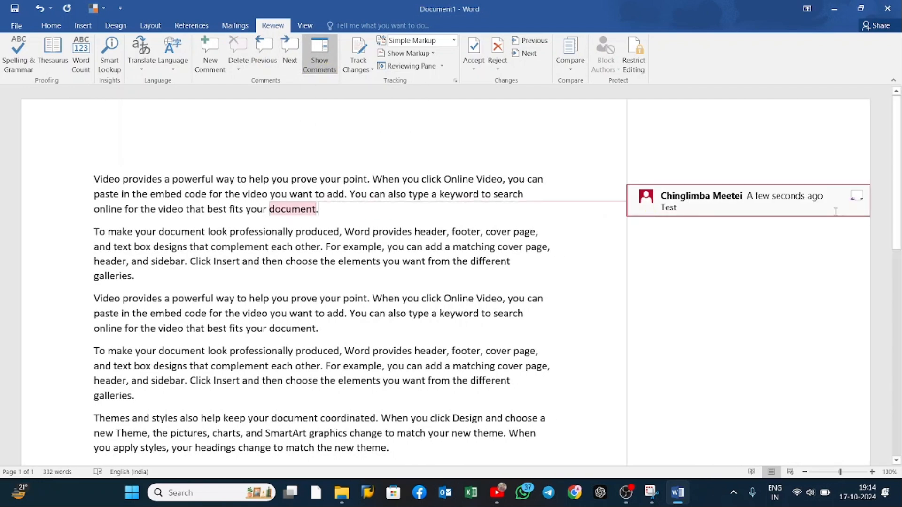
Step: Hide the comment balloons and delete all comments in the document
click(319, 59)
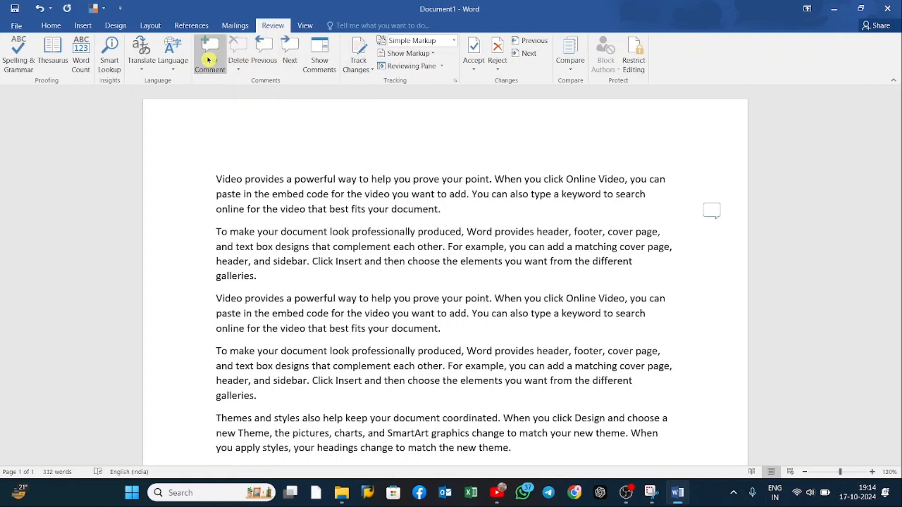
click(234, 71)
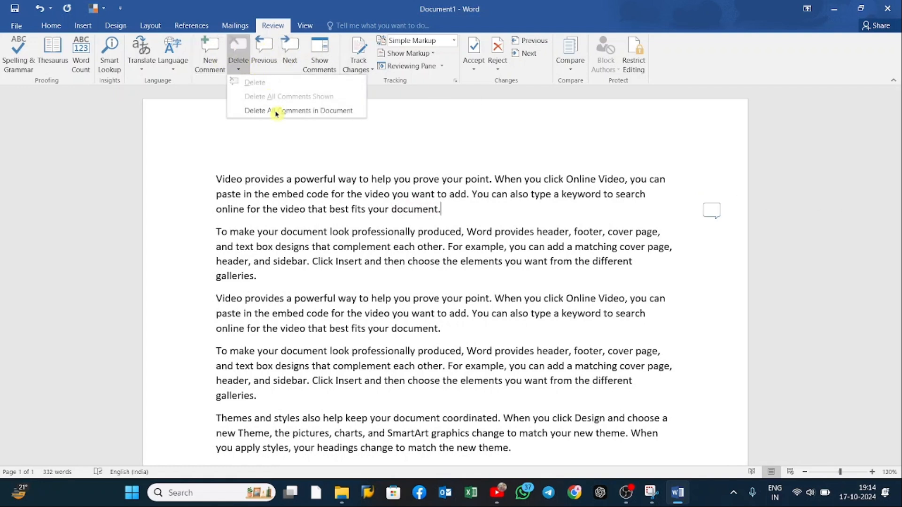
click(334, 111)
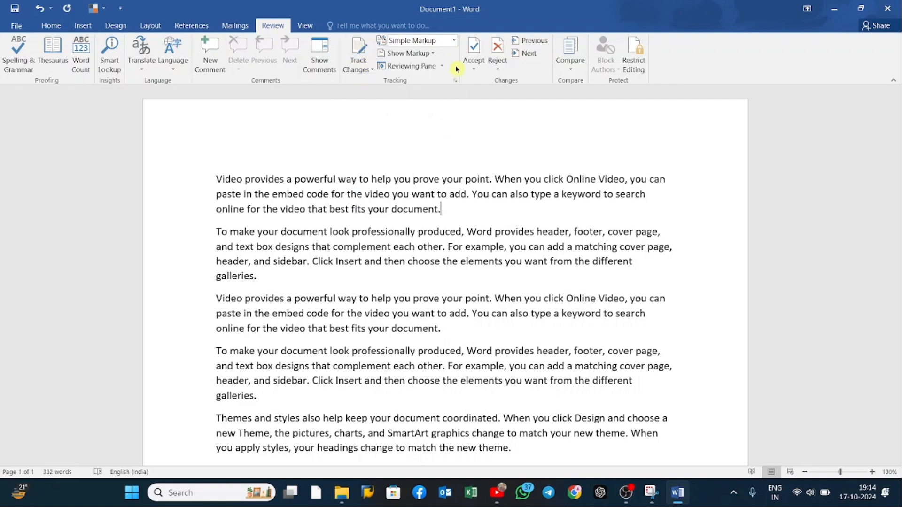
Step: Turn on Track Changes and paste a copy of the first paragraph on a new line below the third paragraph
click(365, 69)
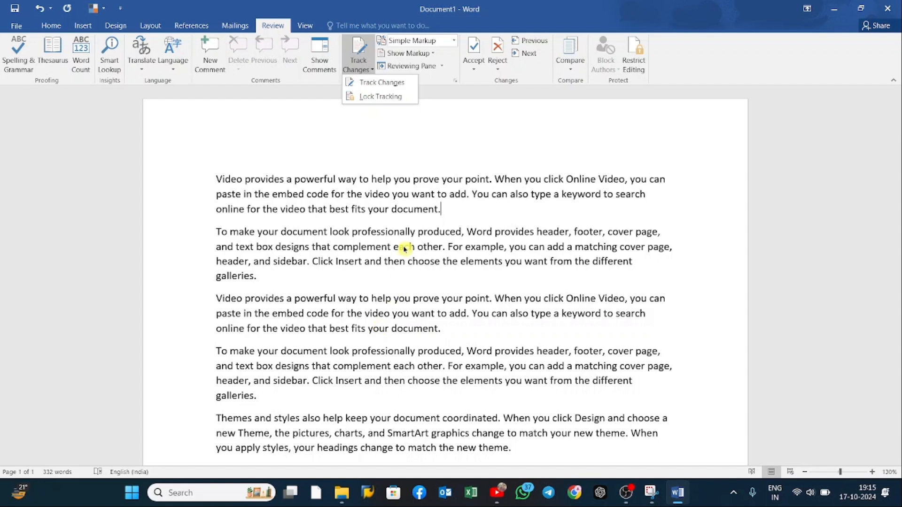
click(364, 82)
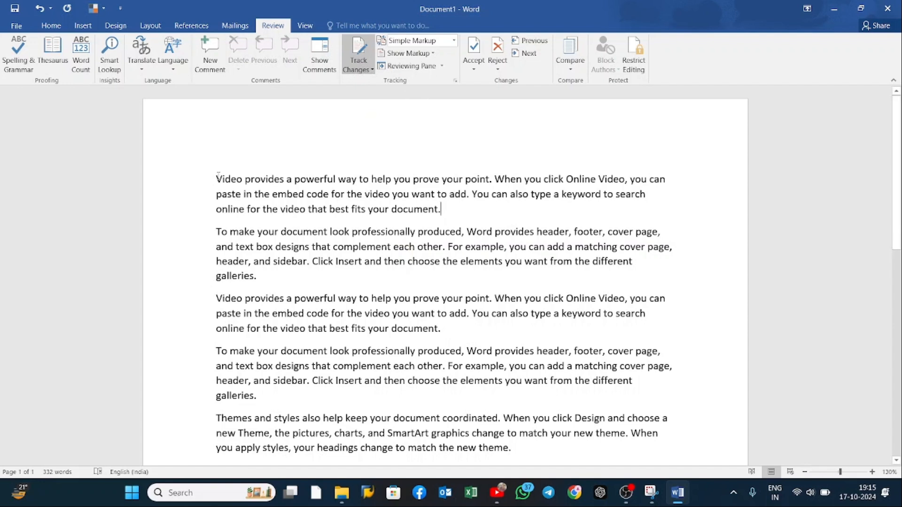
drag(216, 177, 444, 217)
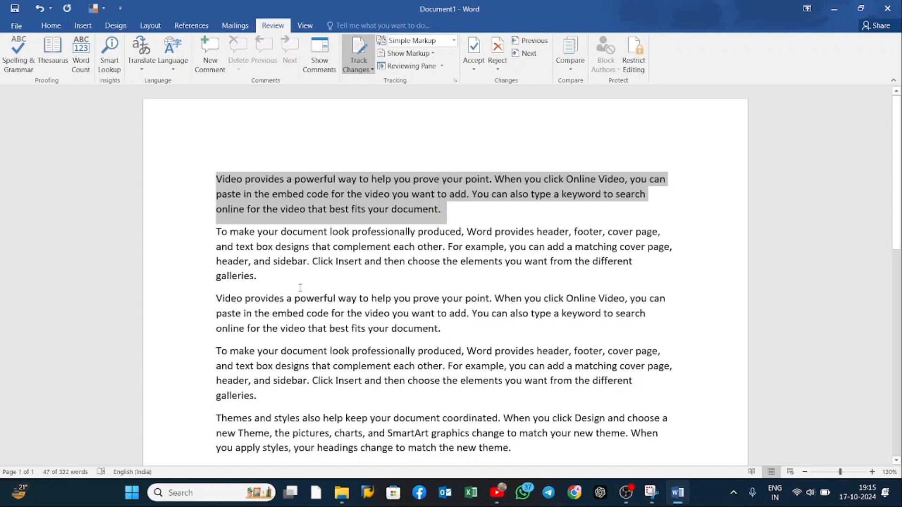
key(ctrl+c)
click(470, 326)
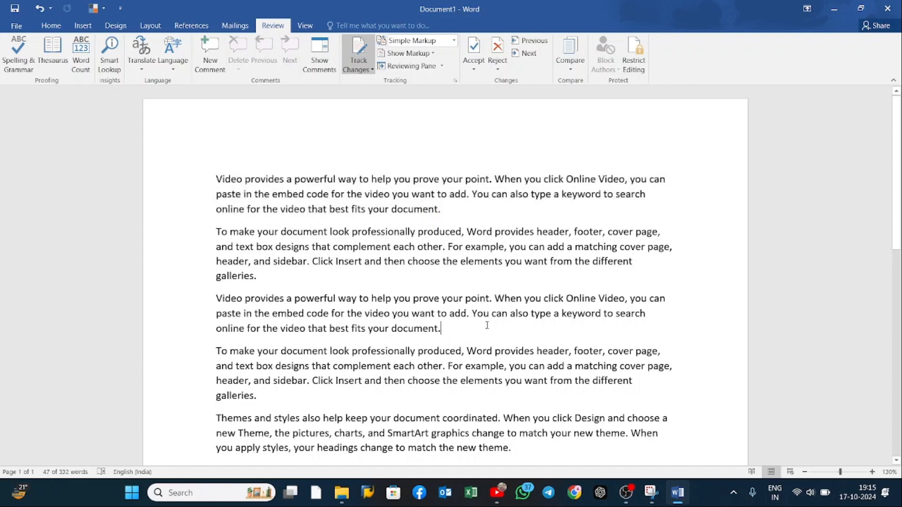
key(Return)
key(ctrl+v)
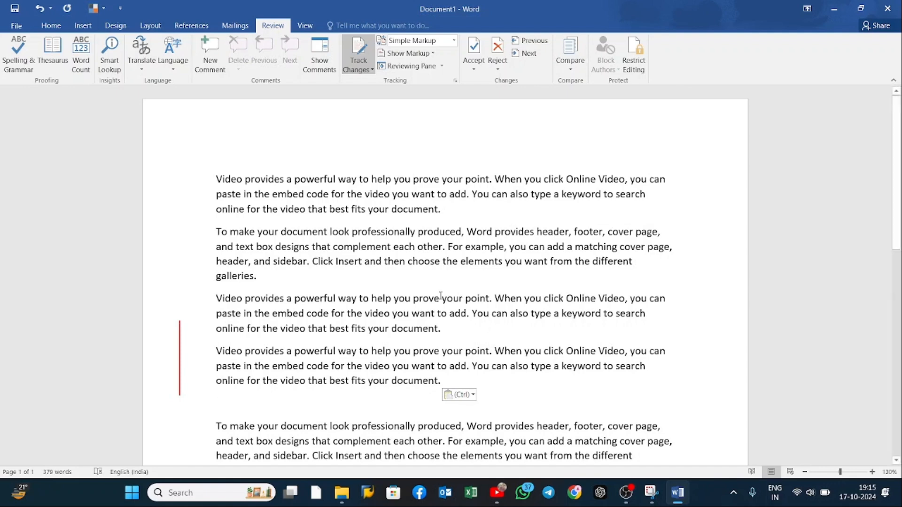
Step: Delete everything from the word "galleries." above the Themes paragraph to the document's end, and undo the deletion
scroll(413, 322, down, 3)
scroll(324, 367, down, 3)
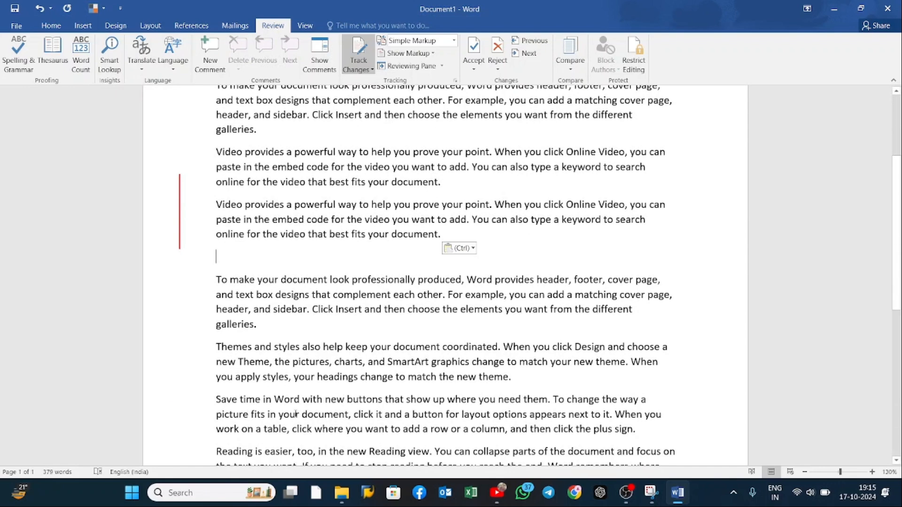
scroll(278, 403, down, 3)
drag(229, 269, 432, 437)
key(BackSpace)
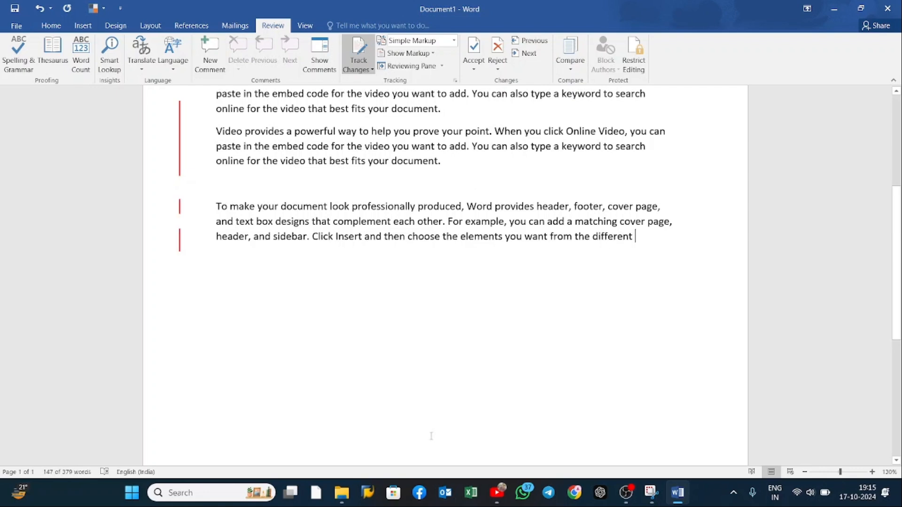
scroll(432, 436, down, 10)
scroll(447, 398, up, 11)
scroll(447, 397, up, 2)
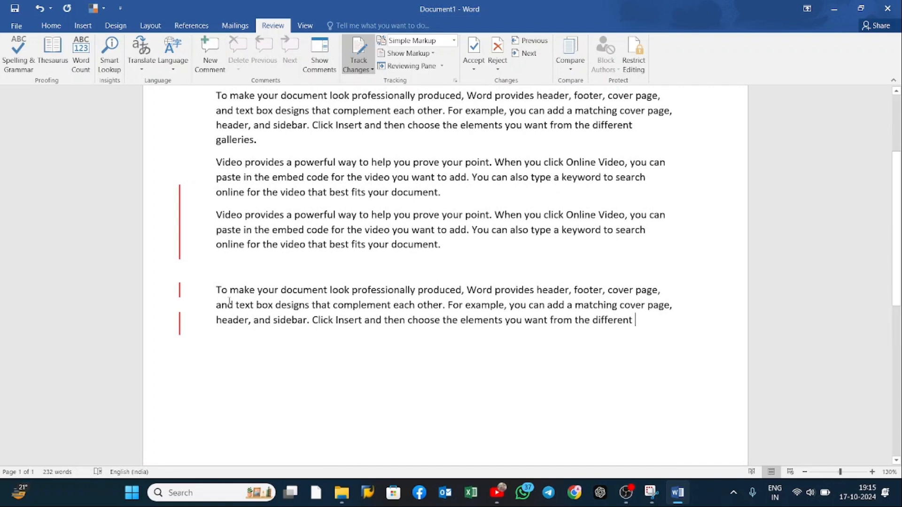
key(ctrl+z)
Step: Copy "Themes and styles also help keep" into the empty line below the pasted paragraph as a tracked insertion
scroll(261, 301, down, 3)
click(247, 277)
drag(216, 247, 369, 247)
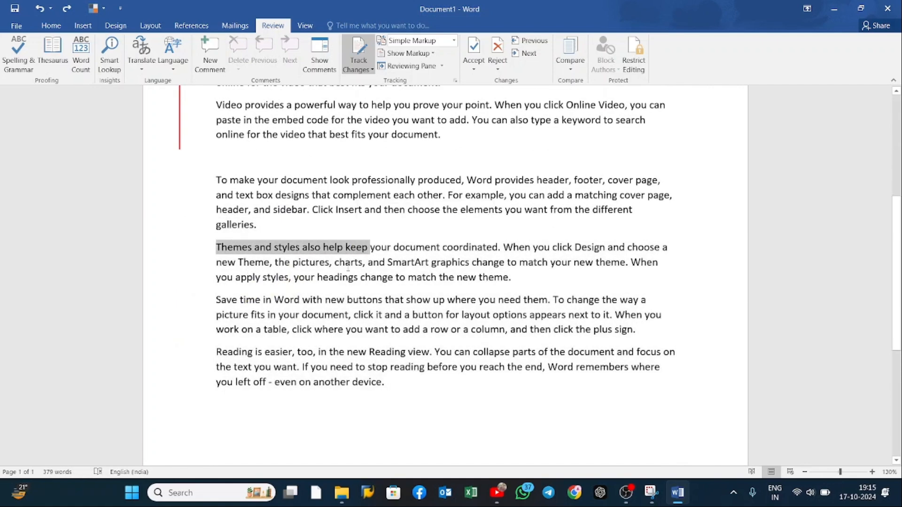
click(242, 159)
key(ctrl+v)
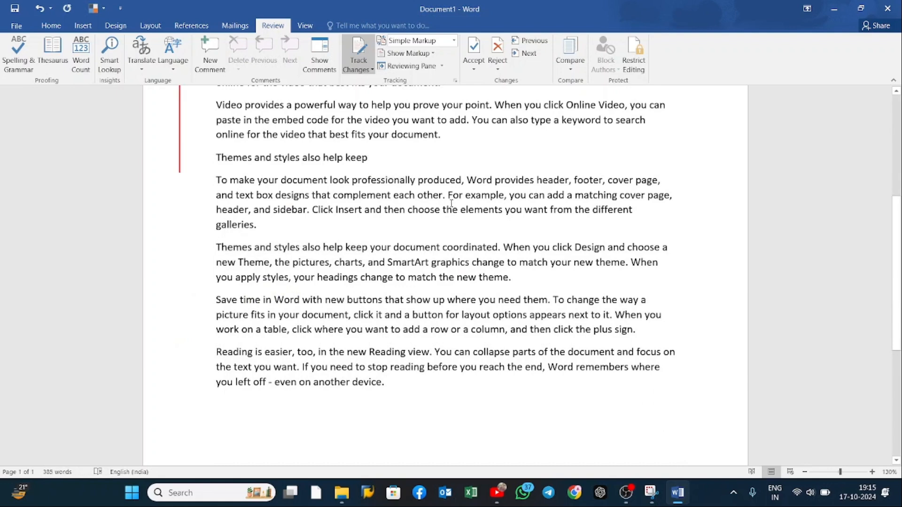
Step: Review the tracked insertions in Simple Markup and switch the markup display to All Markup
scroll(356, 217, up, 3)
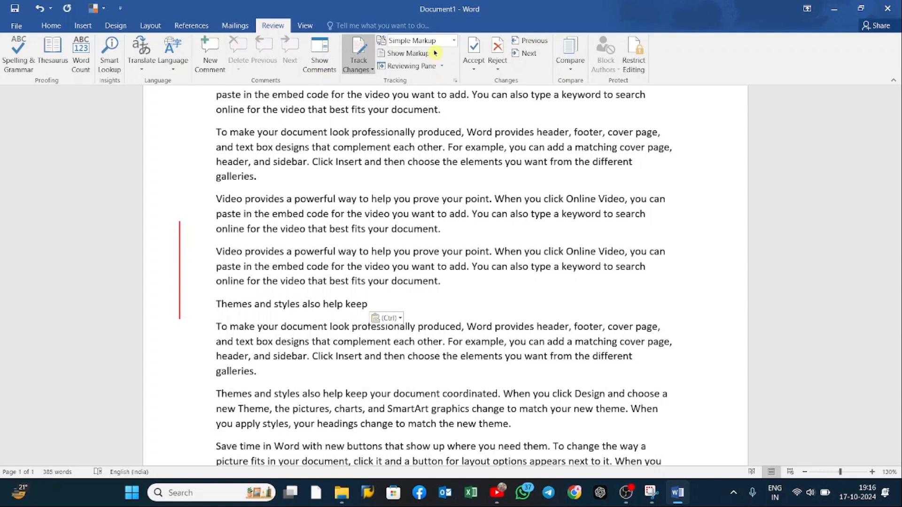
click(452, 45)
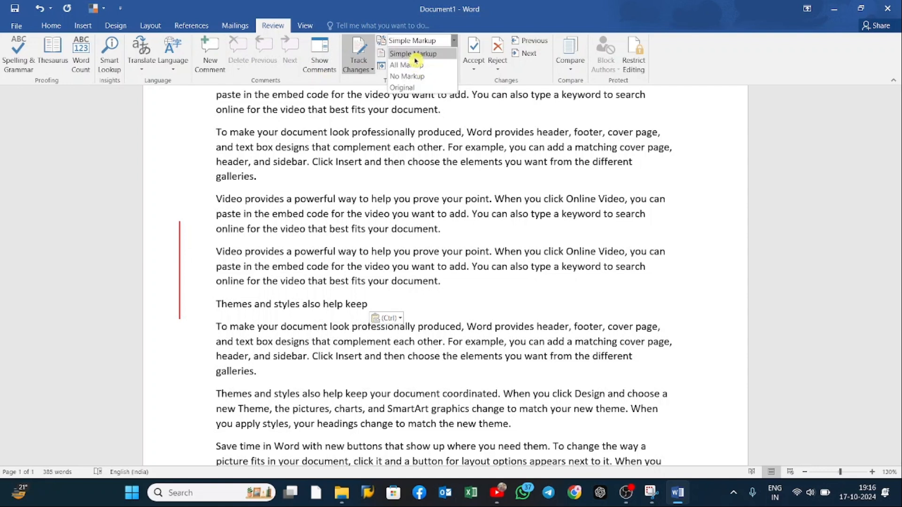
click(417, 57)
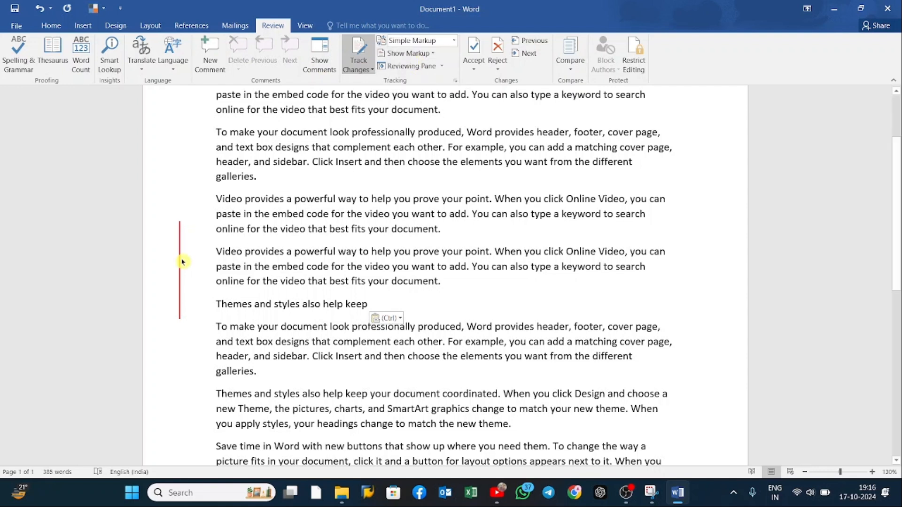
click(454, 40)
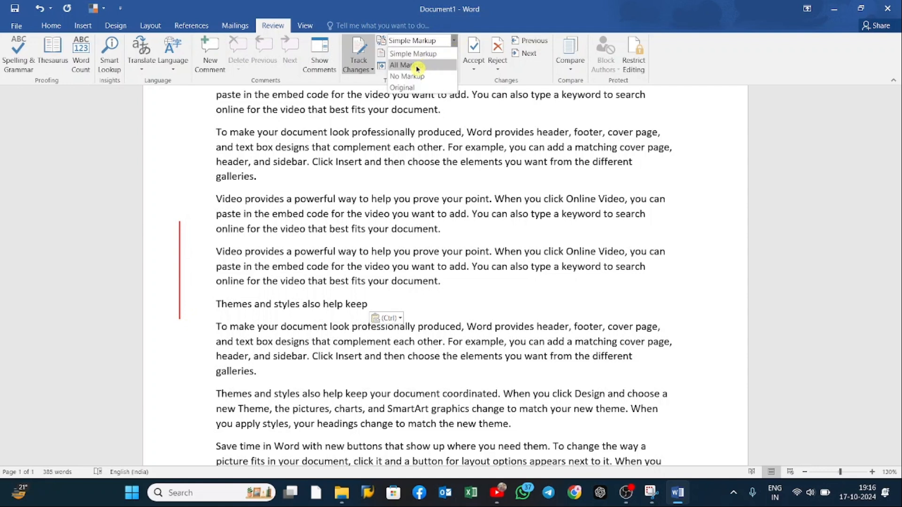
click(417, 68)
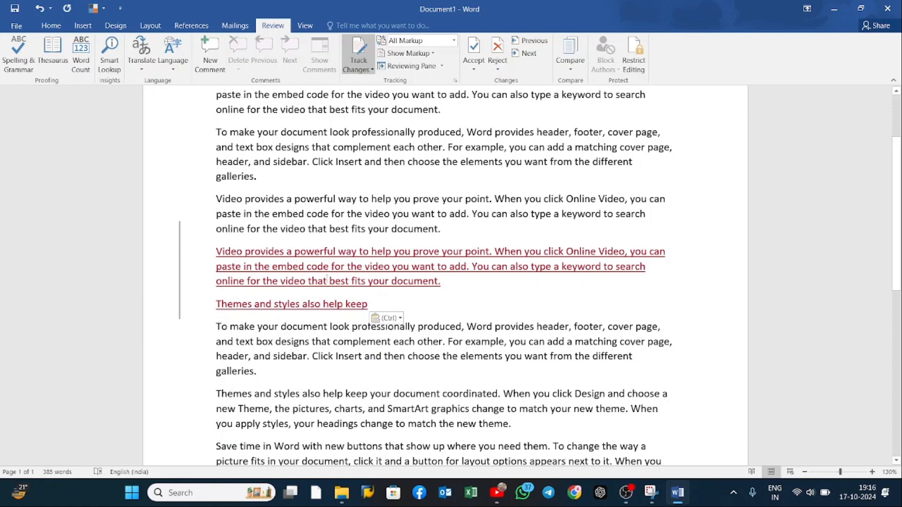
Step: View the accept and reject options for the inserted paragraph, and switch the display to No Markup and back to All Markup
right_click(405, 268)
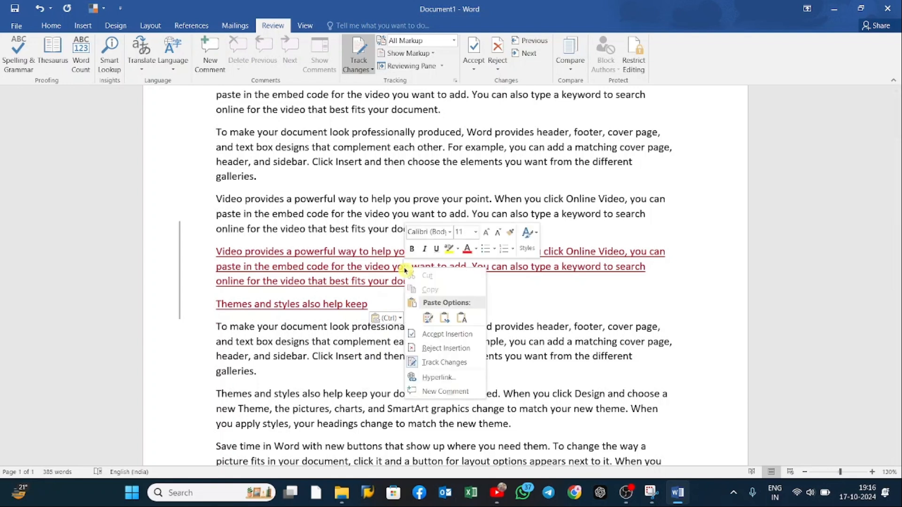
click(539, 297)
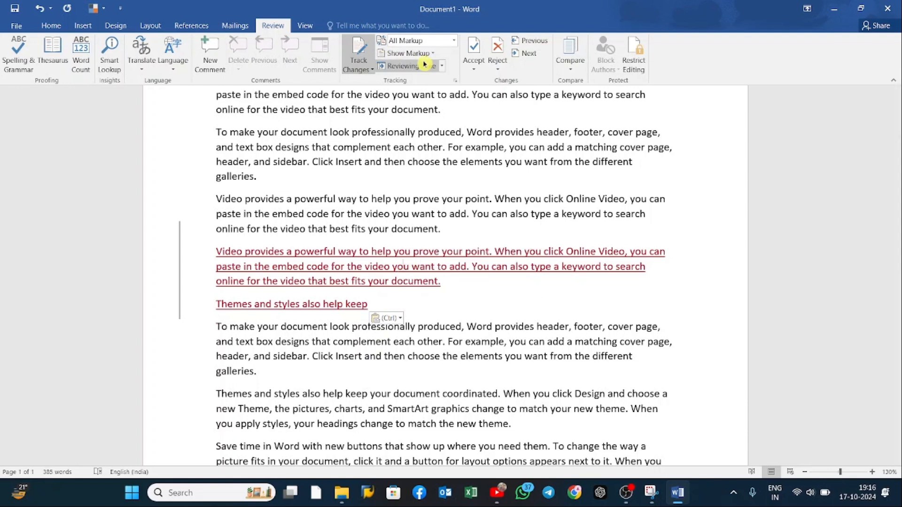
click(455, 41)
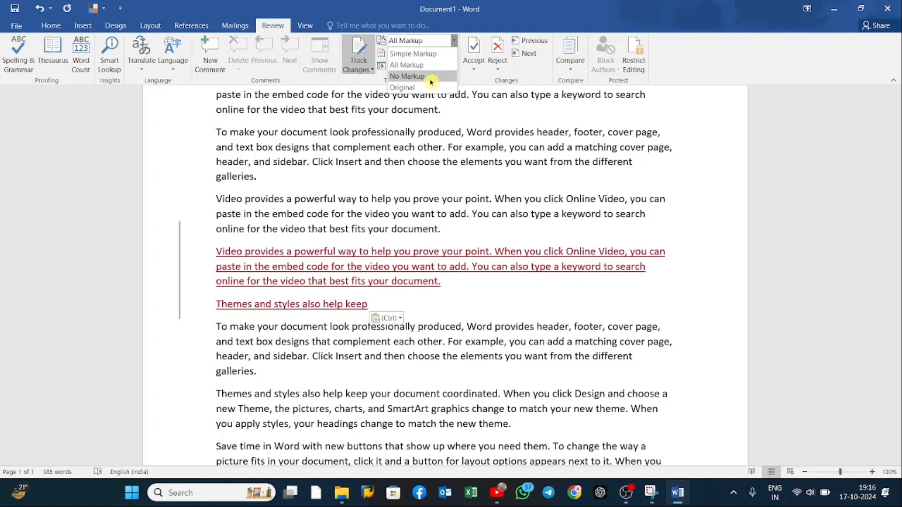
click(430, 76)
click(454, 40)
click(430, 66)
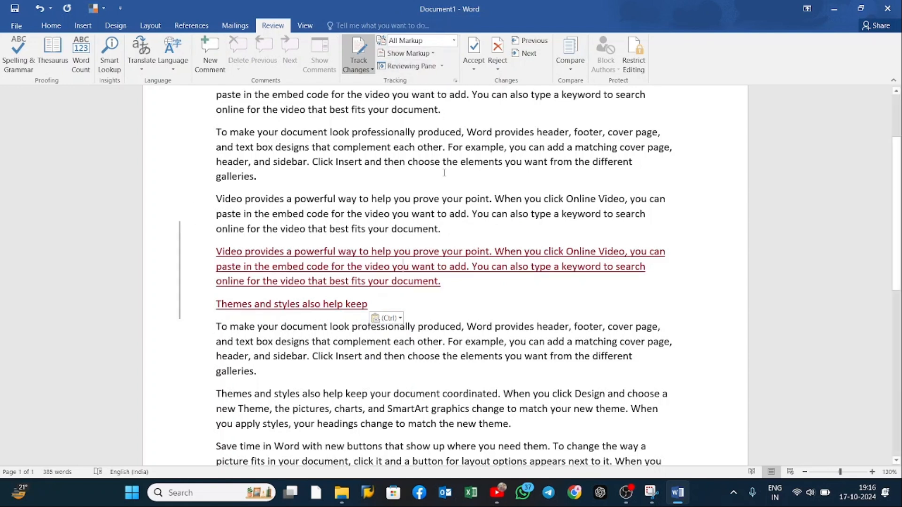
Step: Show the tracked revisions in the vertical Reviewing Pane and switch it to the horizontal one
click(441, 67)
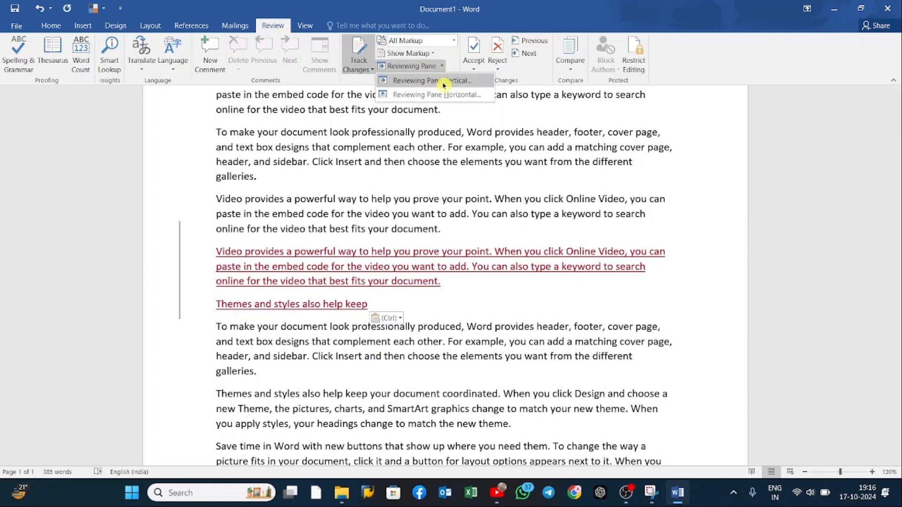
click(444, 81)
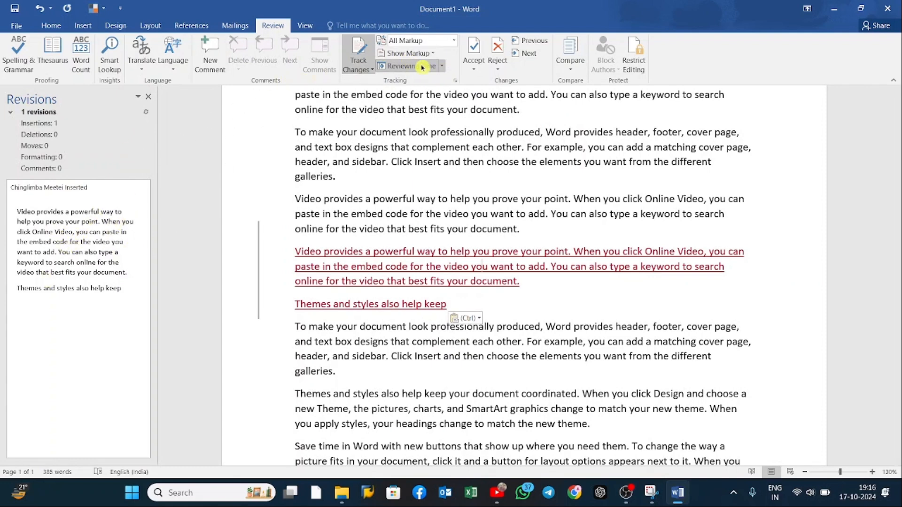
click(442, 66)
click(431, 96)
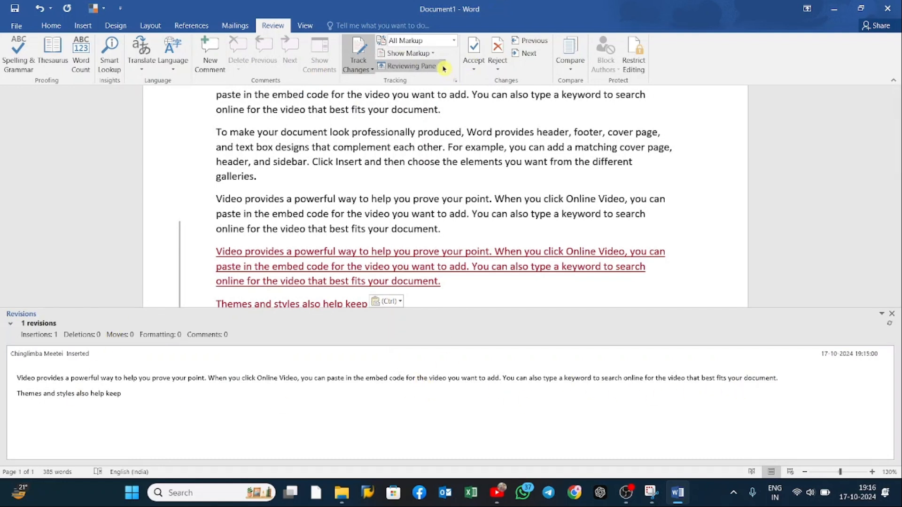
Step: Undo the last pasted line, close the Reviewing Pane, and copy "Themes and styles also help" into the empty line as a tracked insertion
key(ctrl+z)
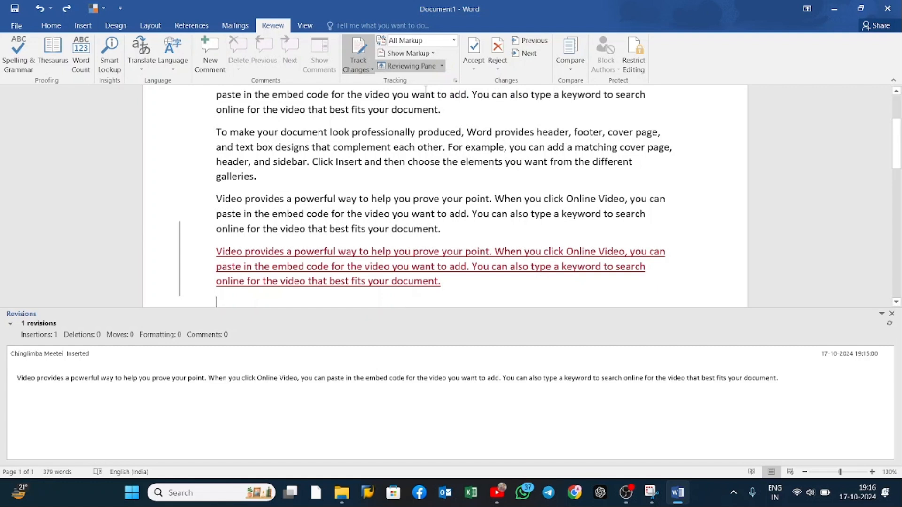
click(430, 66)
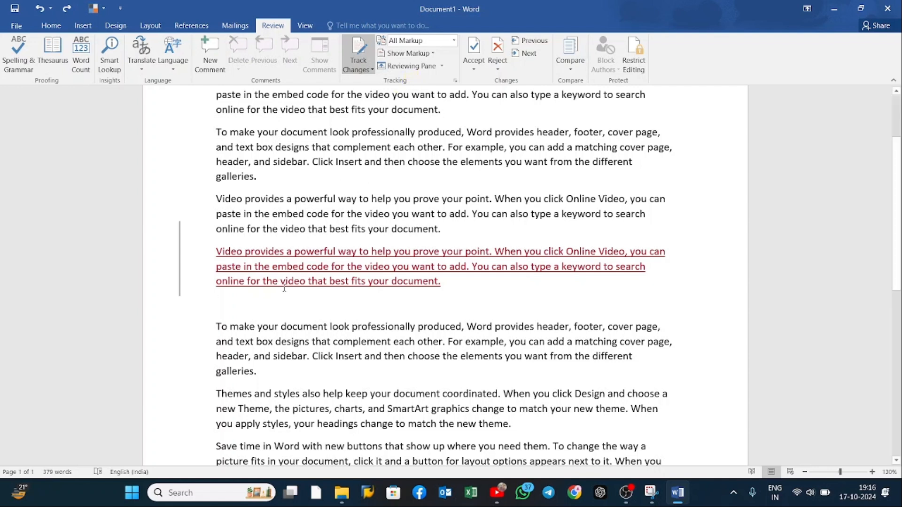
drag(296, 386, 335, 394)
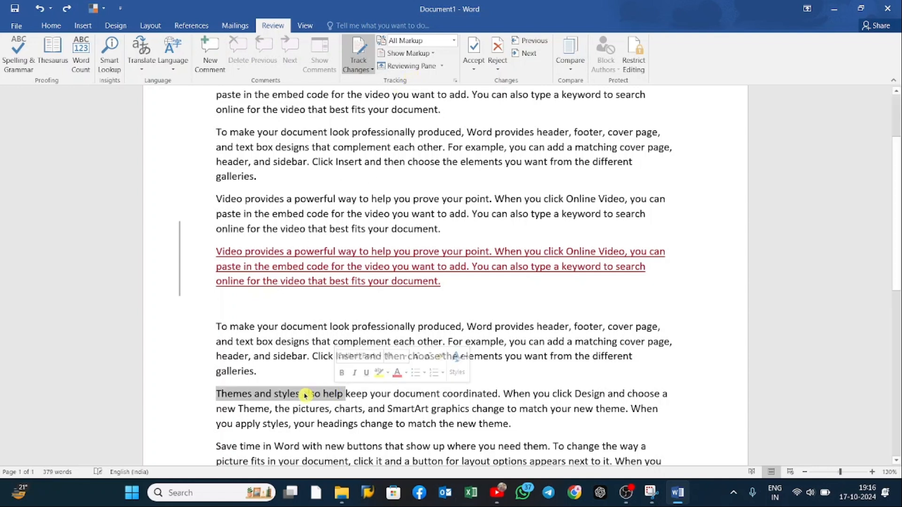
click(226, 302)
key(ctrl+v)
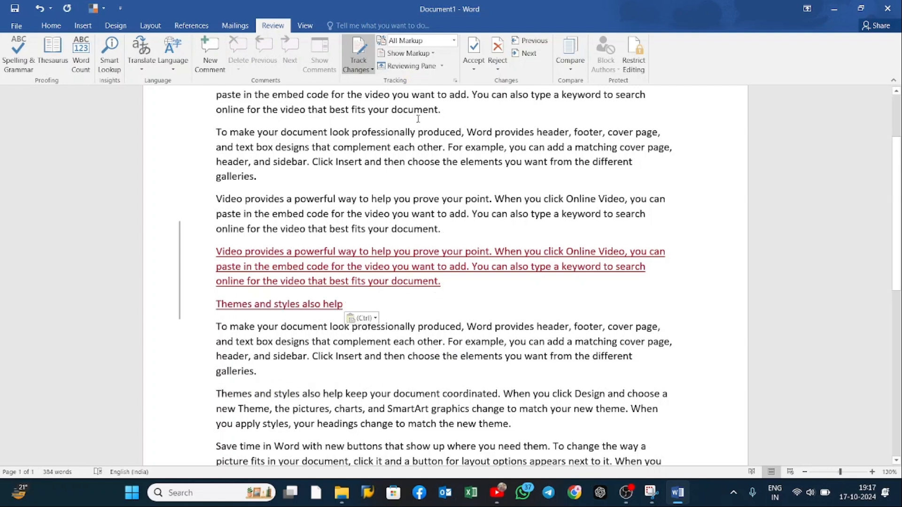
Step: Accept the tracked insertions, and view the remaining accept and reject options
click(477, 58)
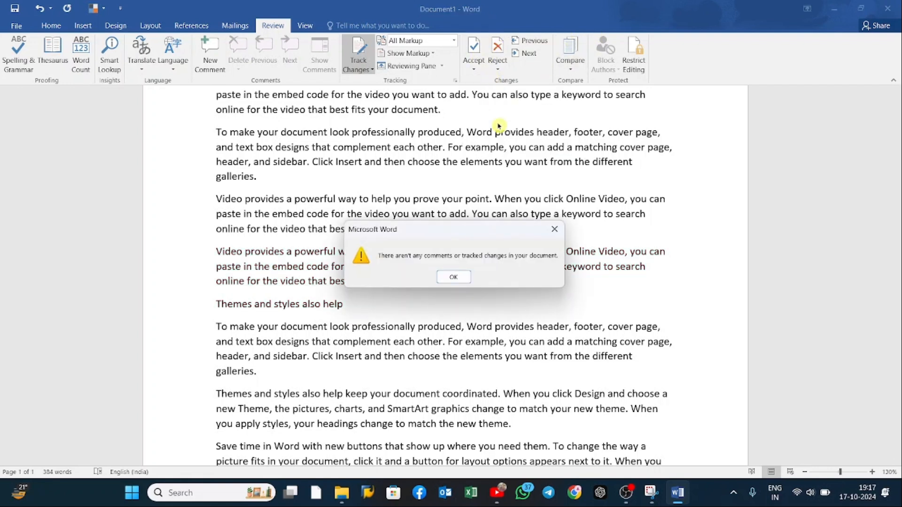
key(Return)
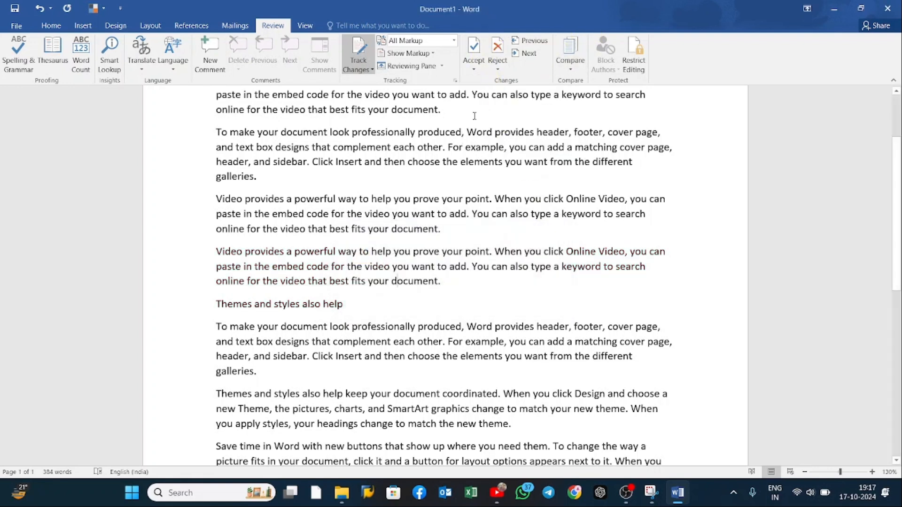
click(473, 68)
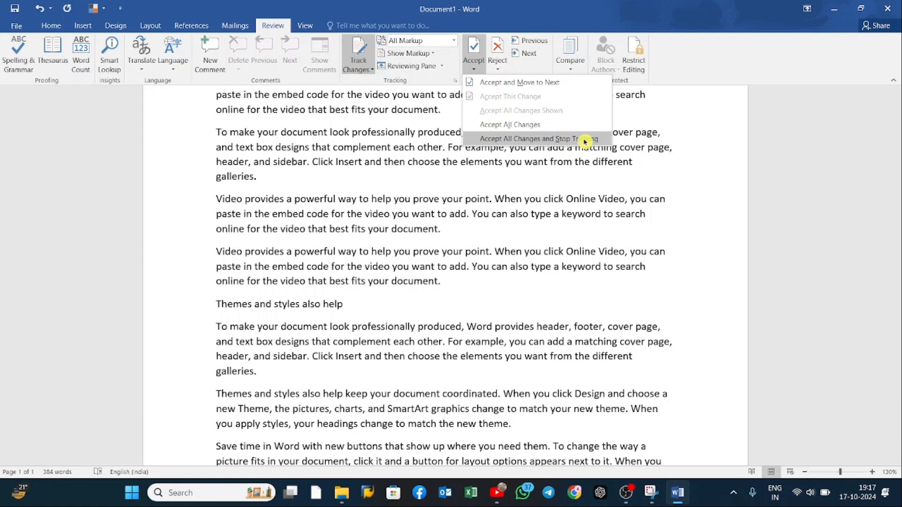
click(506, 68)
click(507, 69)
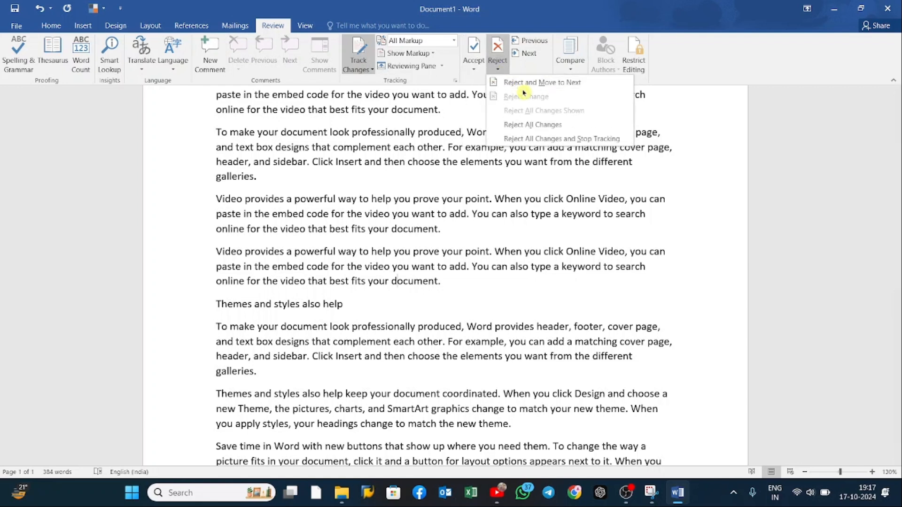
Step: View the markup types that Show Markup can display for the document
click(454, 40)
click(441, 65)
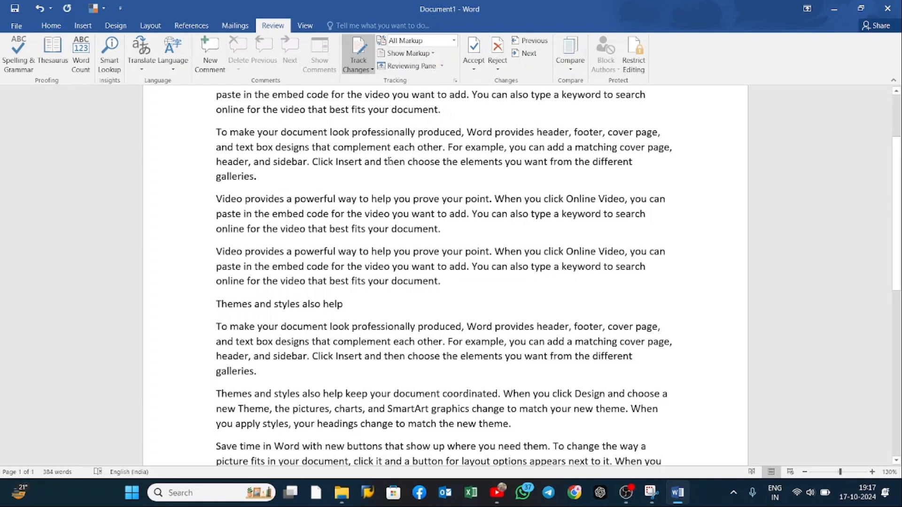
scroll(252, 260, down, 1)
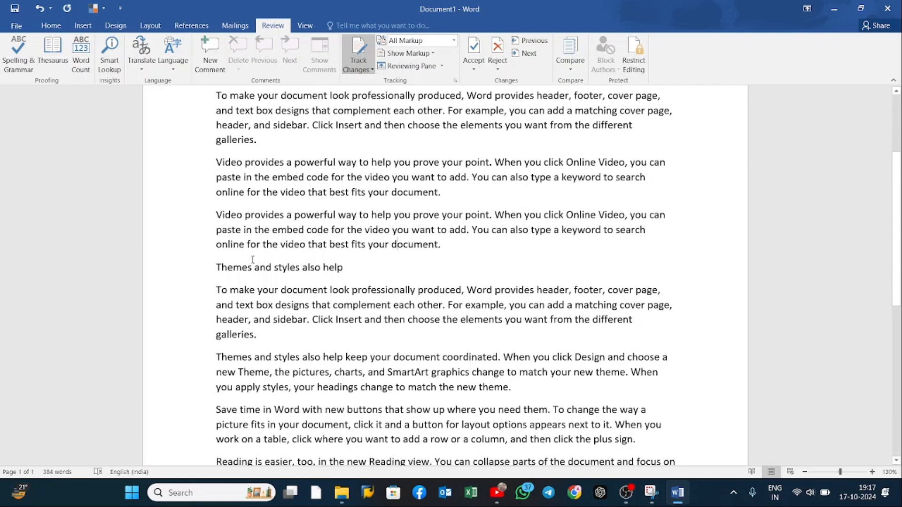
drag(217, 215, 438, 244)
click(440, 140)
click(430, 53)
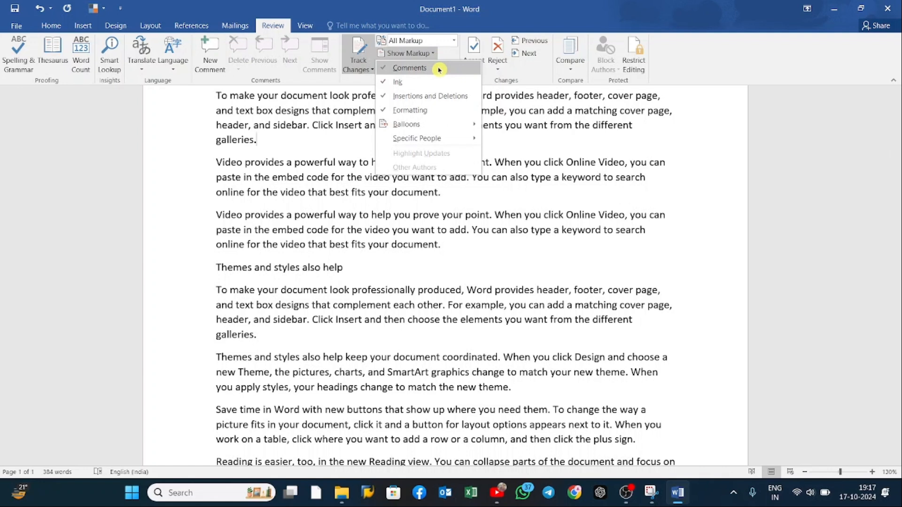
click(517, 119)
Step: Switch the markup display to Original and back to All Markup
click(454, 41)
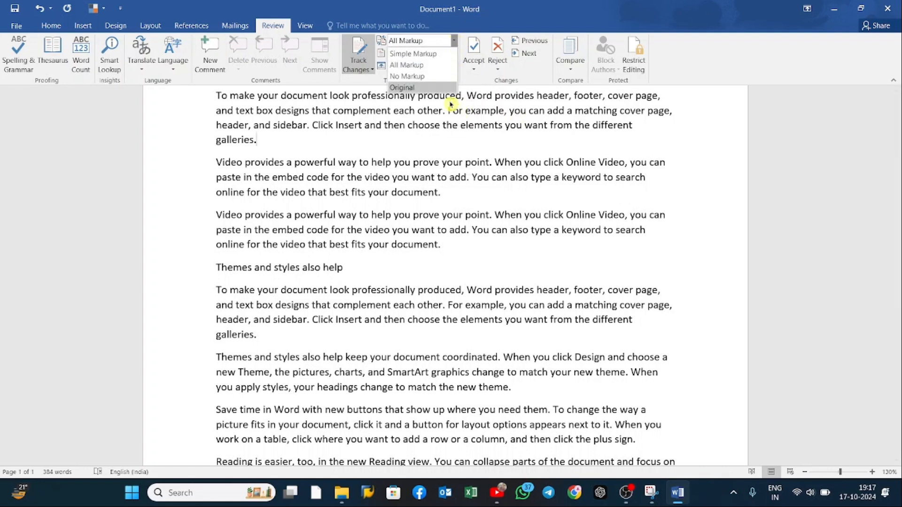
click(417, 87)
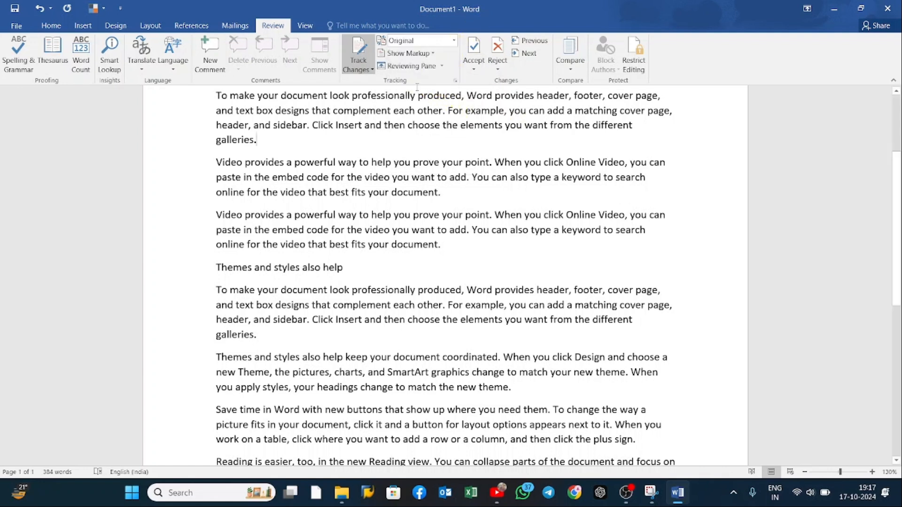
click(455, 40)
click(425, 62)
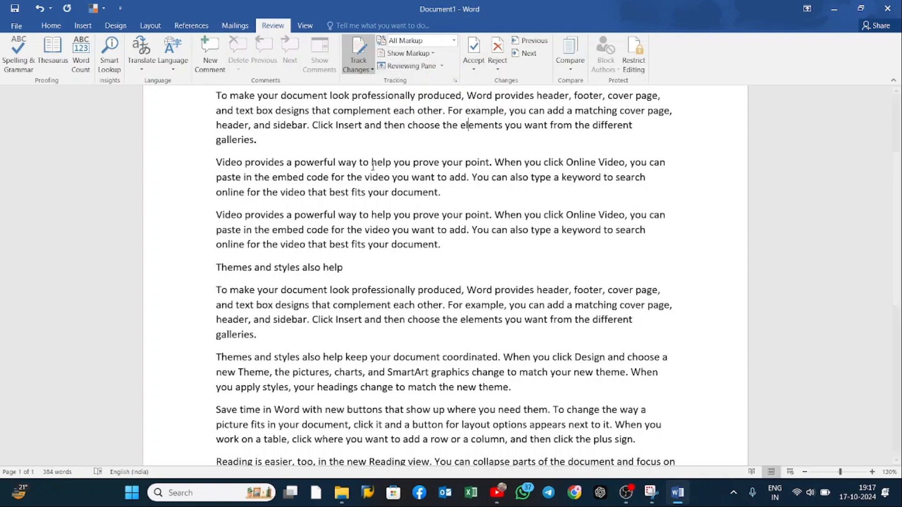
Step: Delete all of the document's text as a tracked deletion
scroll(426, 133, up, 3)
ctrl+scroll(270, 199, down, 3)
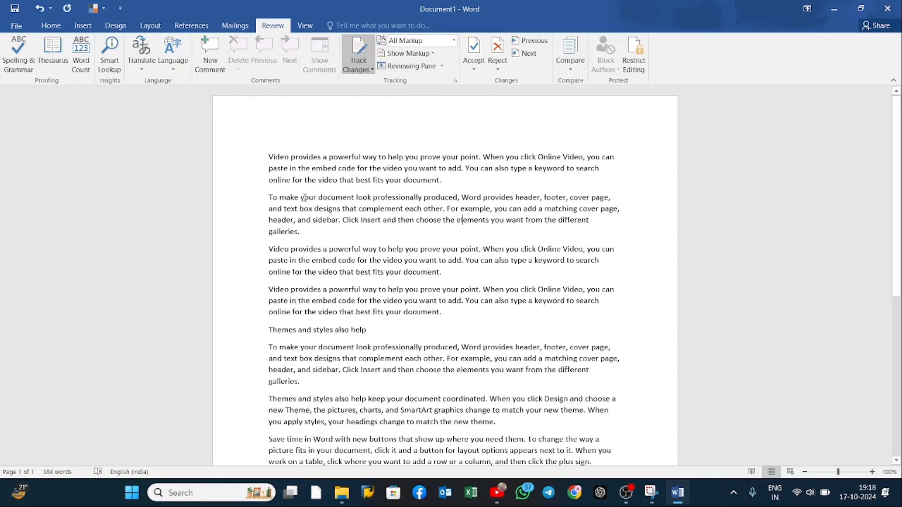
ctrl+scroll(305, 197, down, 1)
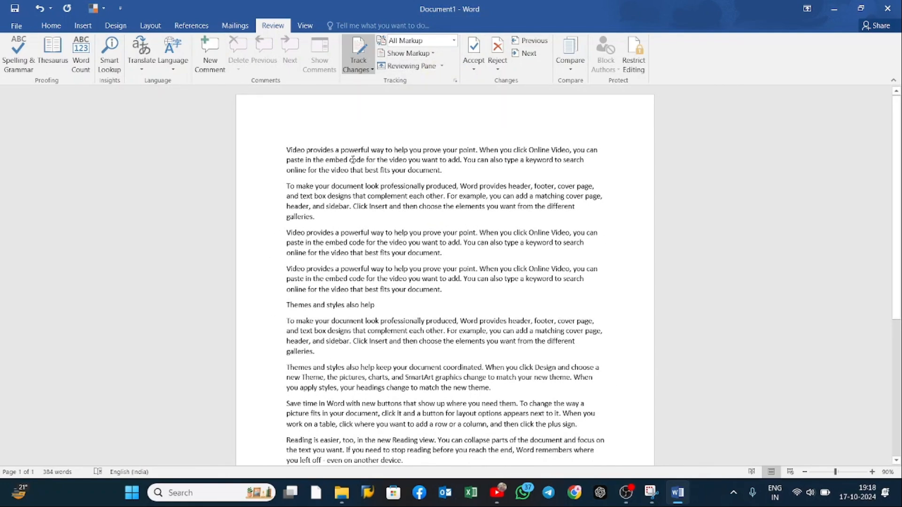
key(ctrl+a)
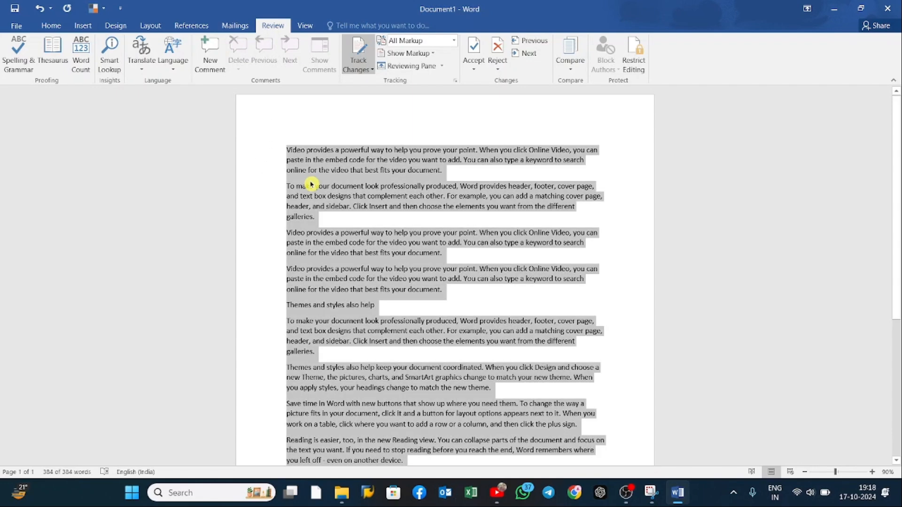
key(Delete)
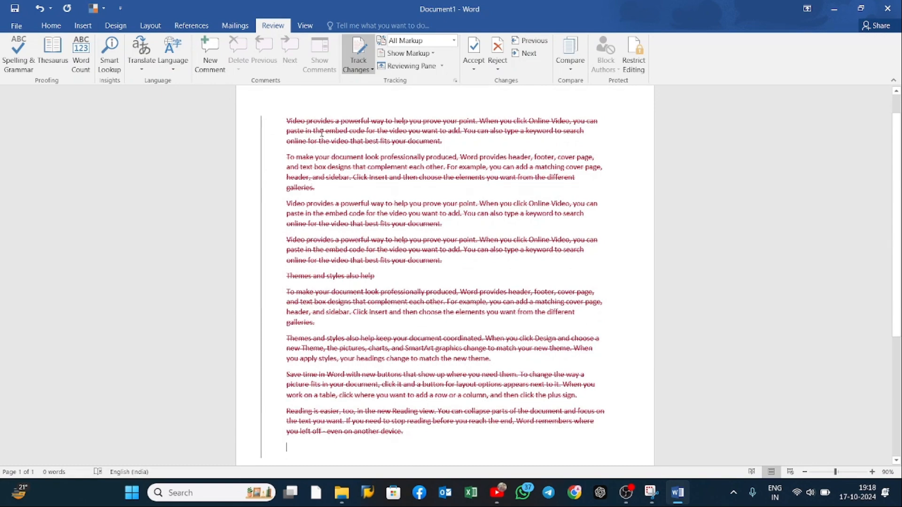
ctrl+scroll(433, 167, up, 3)
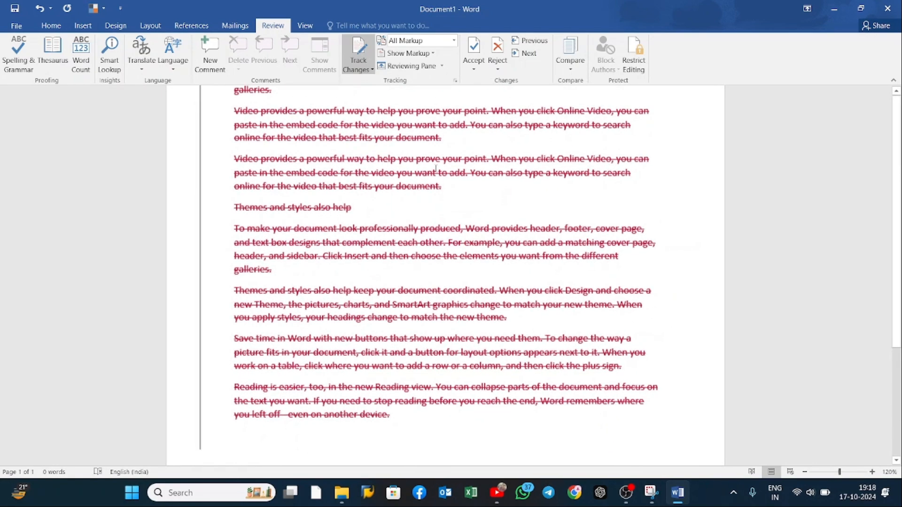
scroll(395, 140, up, 5)
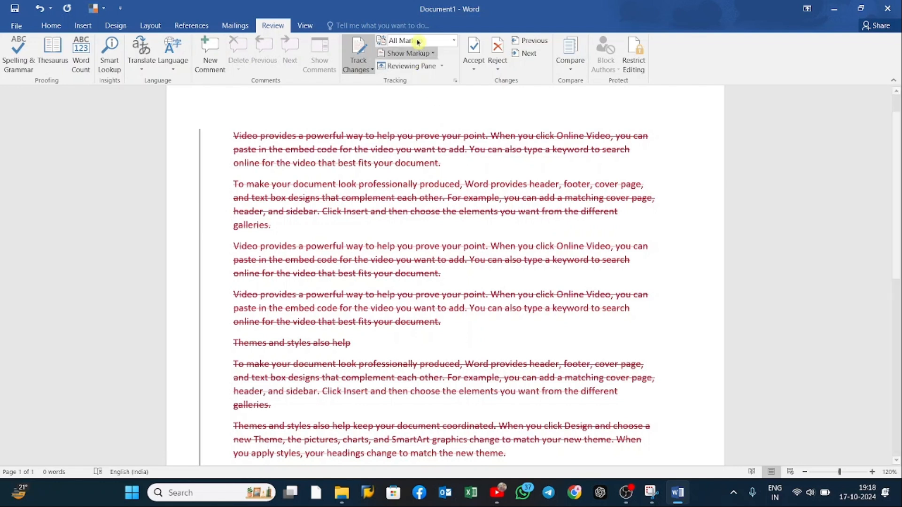
Step: Compare how the tracked deletion displays in No Markup and Simple Markup, and leave the display on No Markup
click(453, 42)
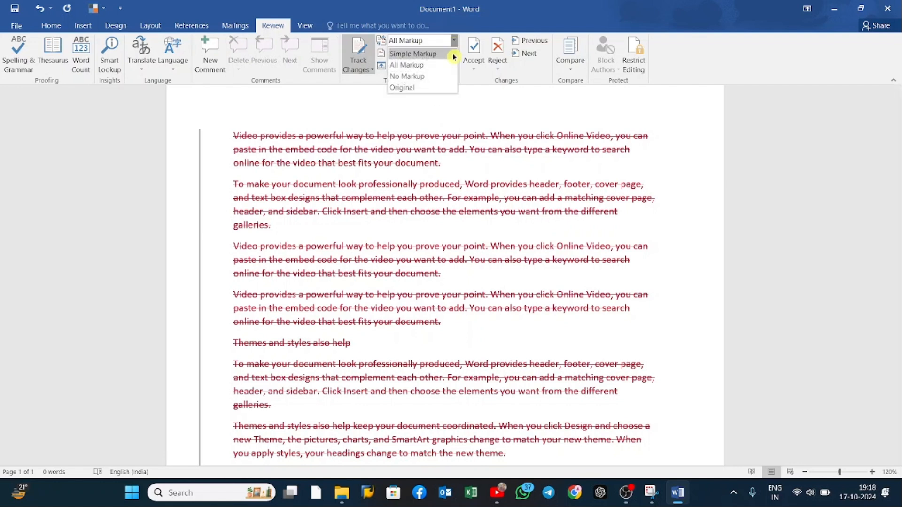
click(442, 75)
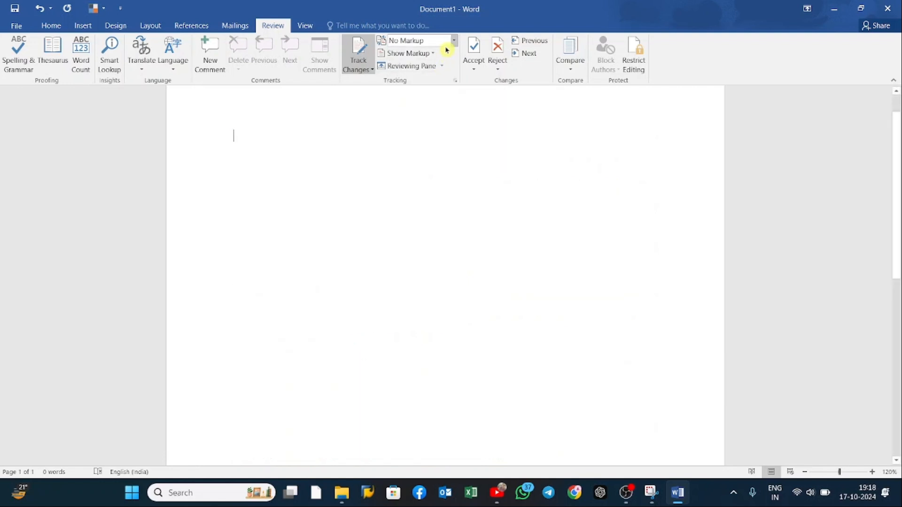
click(454, 40)
click(449, 53)
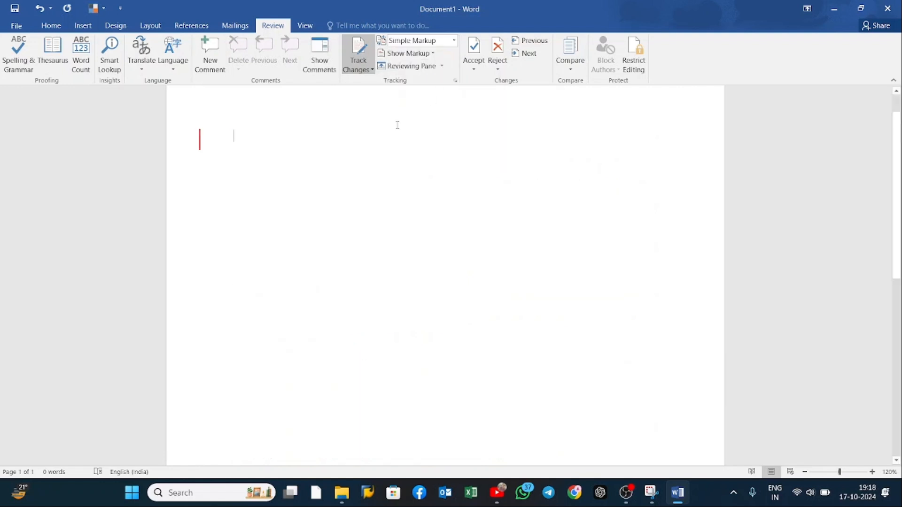
click(453, 41)
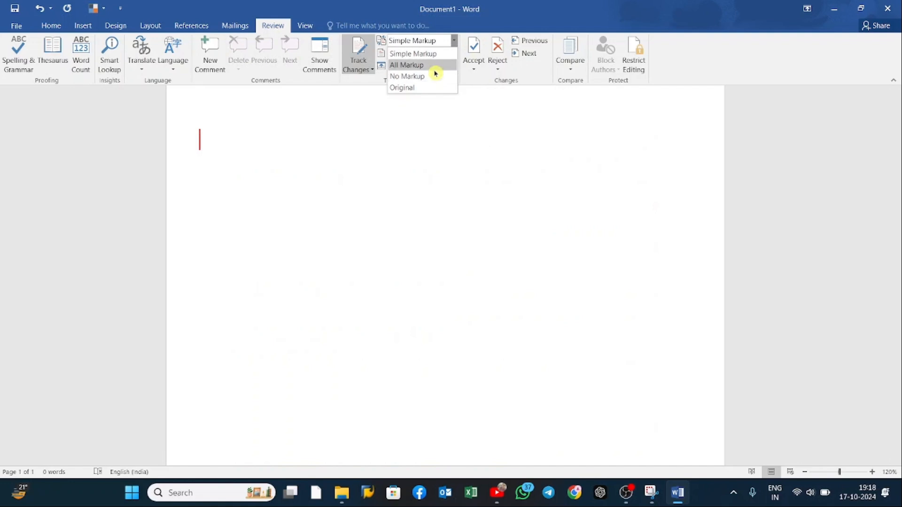
click(436, 75)
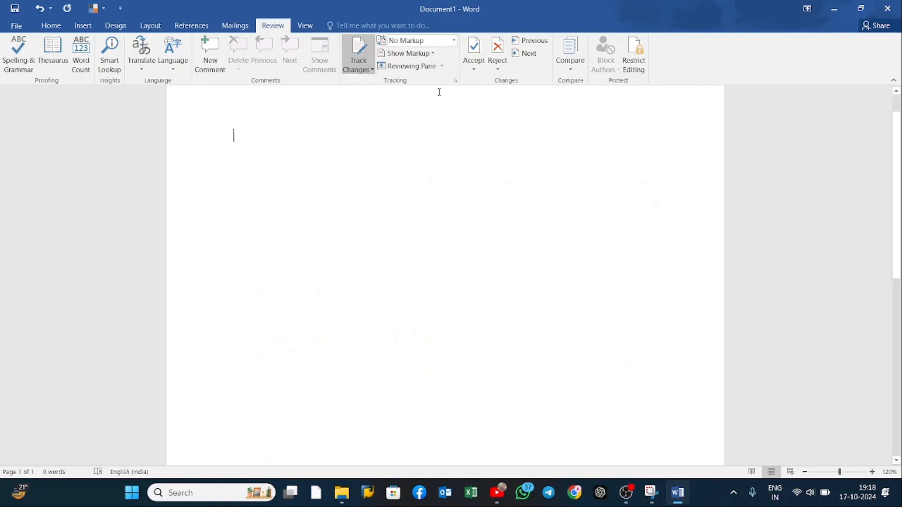
Step: Open a new blank document in a separate window
right_click(677, 493)
click(658, 423)
click(318, 156)
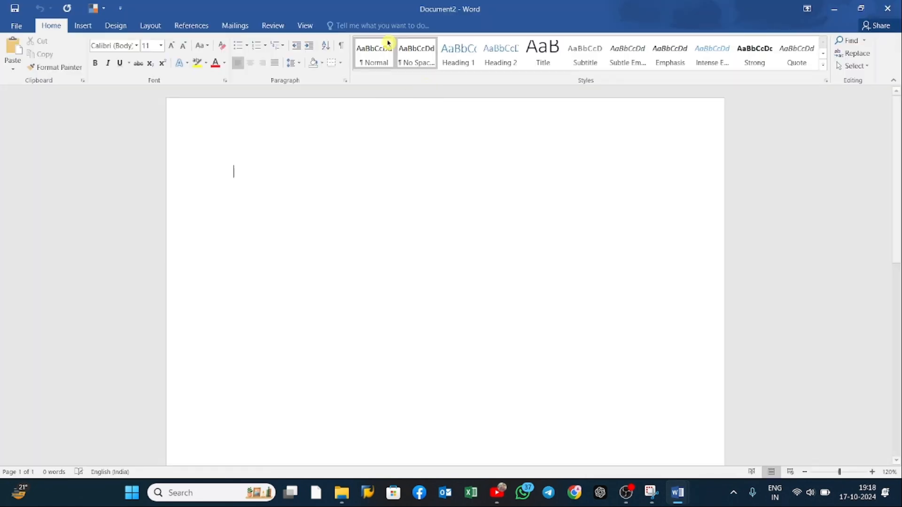
Step: Set up a Compare of two documents, with Original as the original document and COPY as the revised document
click(273, 26)
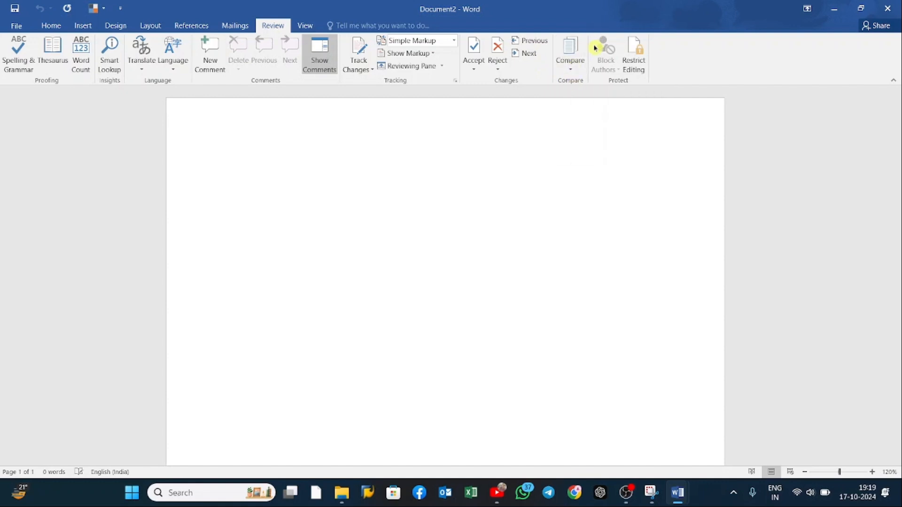
click(571, 69)
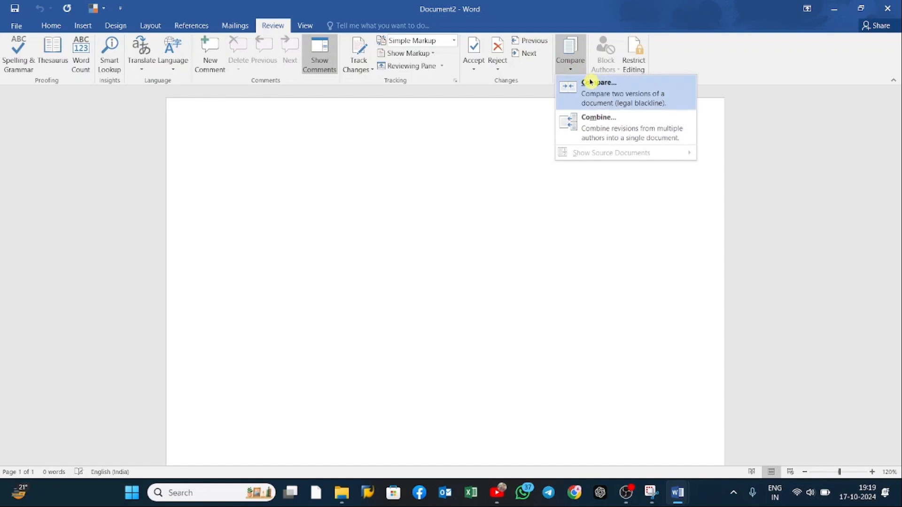
click(582, 99)
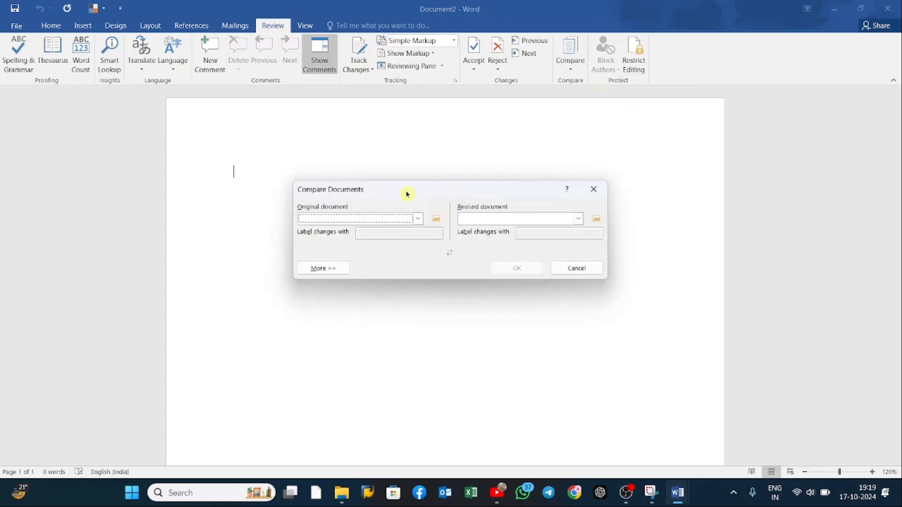
click(436, 219)
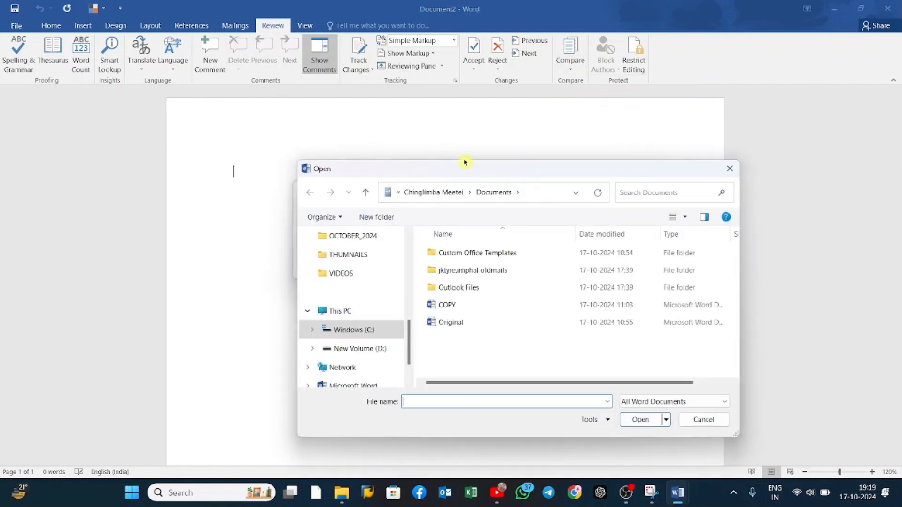
click(463, 323)
click(638, 421)
click(600, 219)
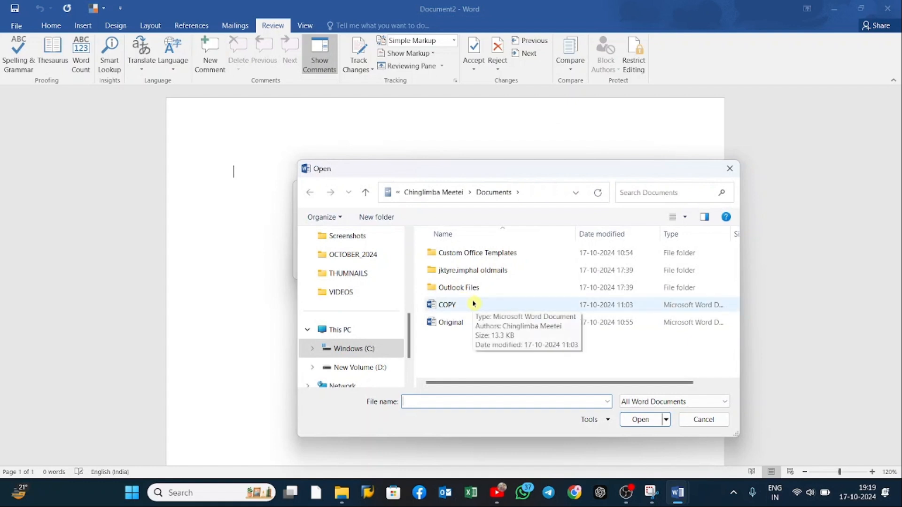
click(473, 303)
click(640, 422)
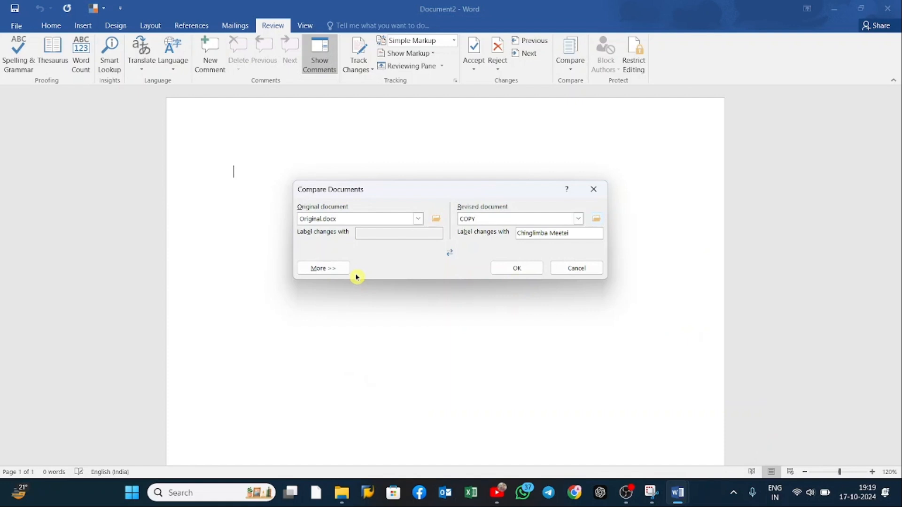
Step: Run the comparison of Original and COPY, and display its revisions in All Markup
click(516, 274)
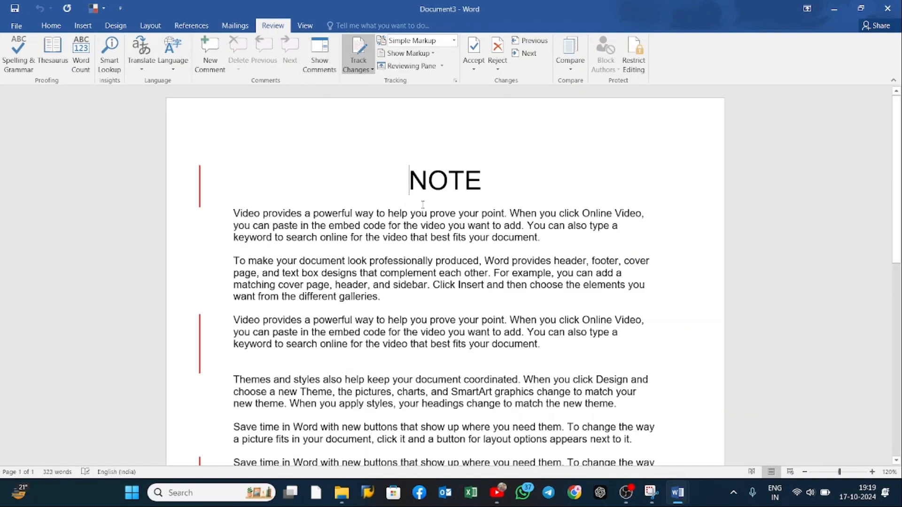
scroll(417, 212, down, 3)
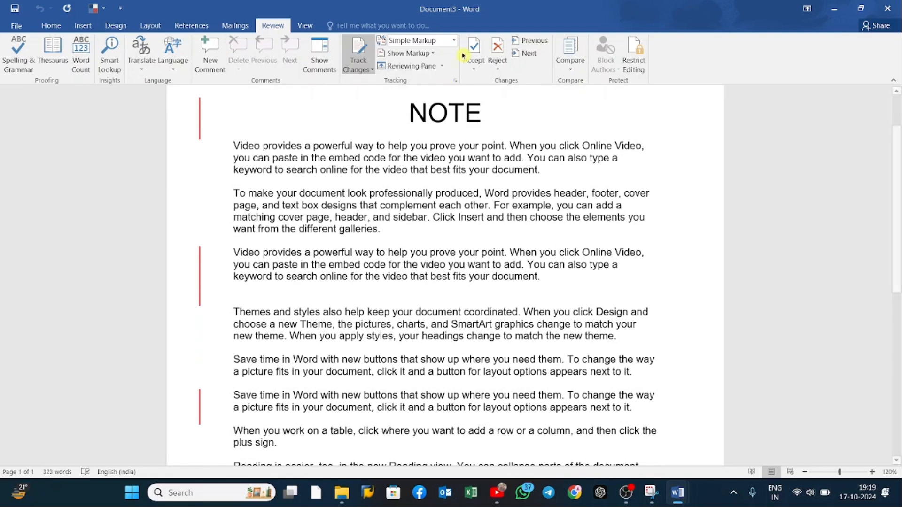
click(454, 40)
click(425, 65)
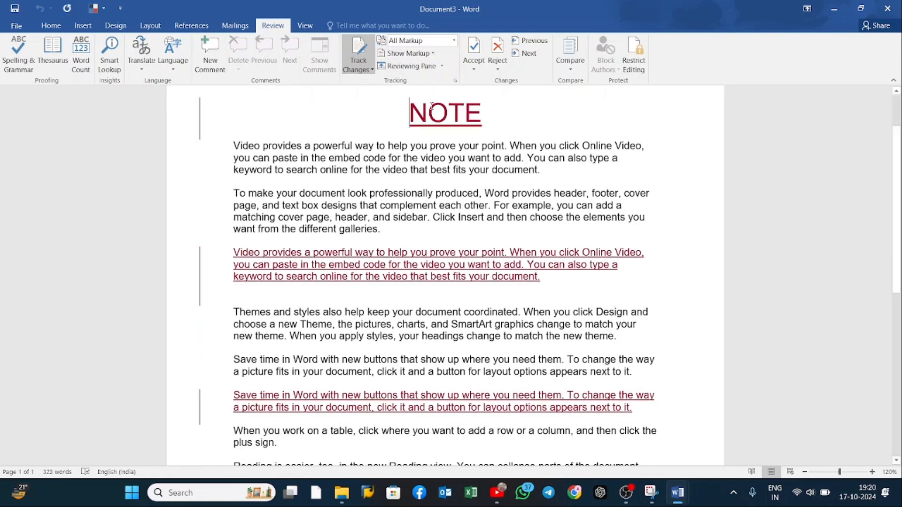
scroll(456, 294, down, 4)
scroll(462, 257, up, 5)
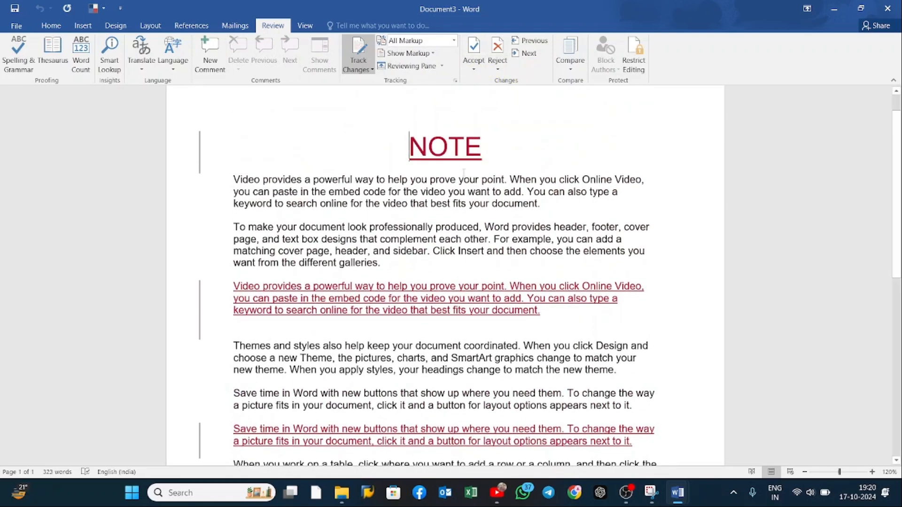
scroll(483, 245, down, 3)
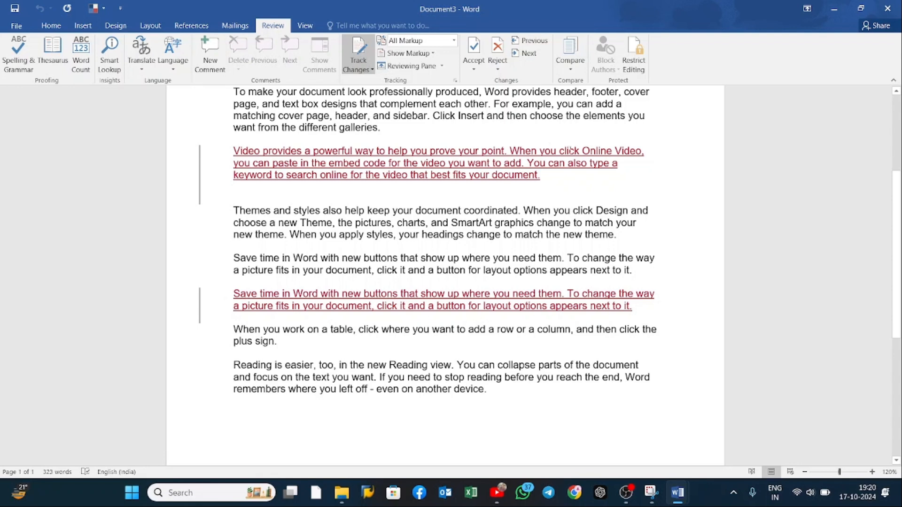
Step: Compare the documents again with Original as the original and COPY as the revised document, and review the marked differences
click(568, 61)
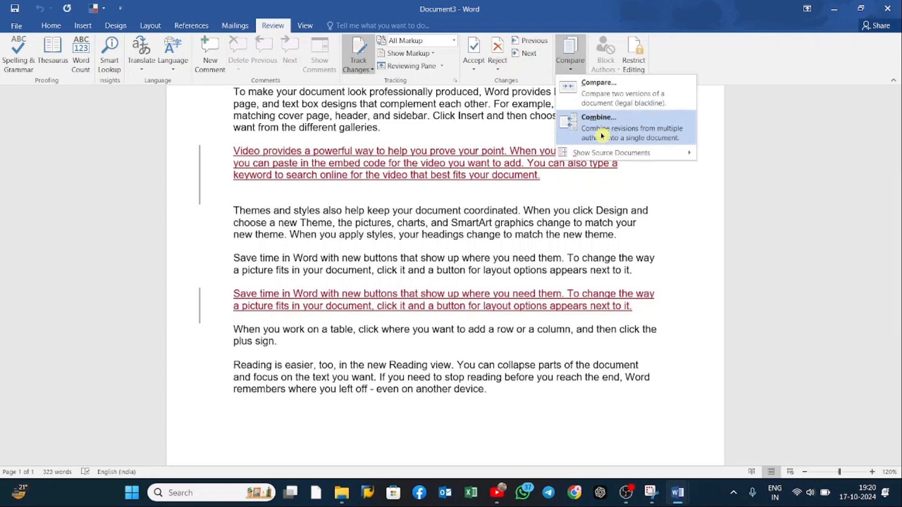
click(636, 101)
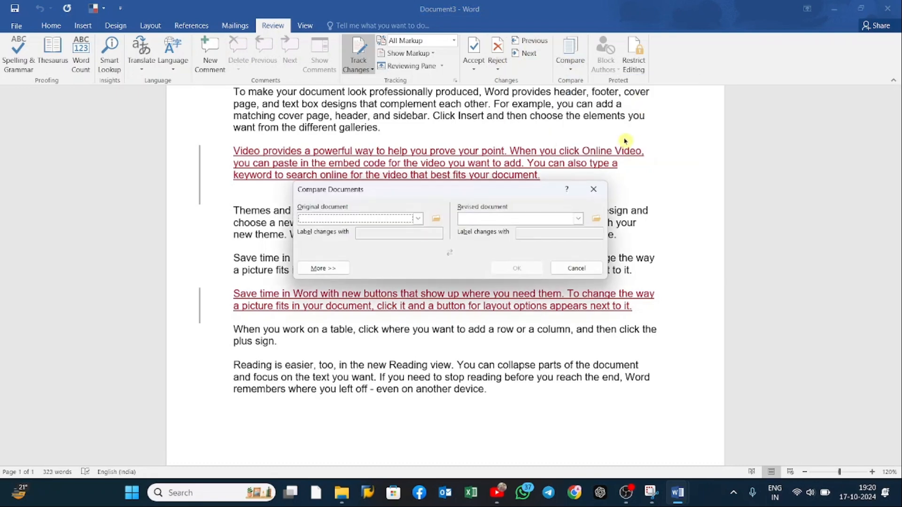
click(441, 224)
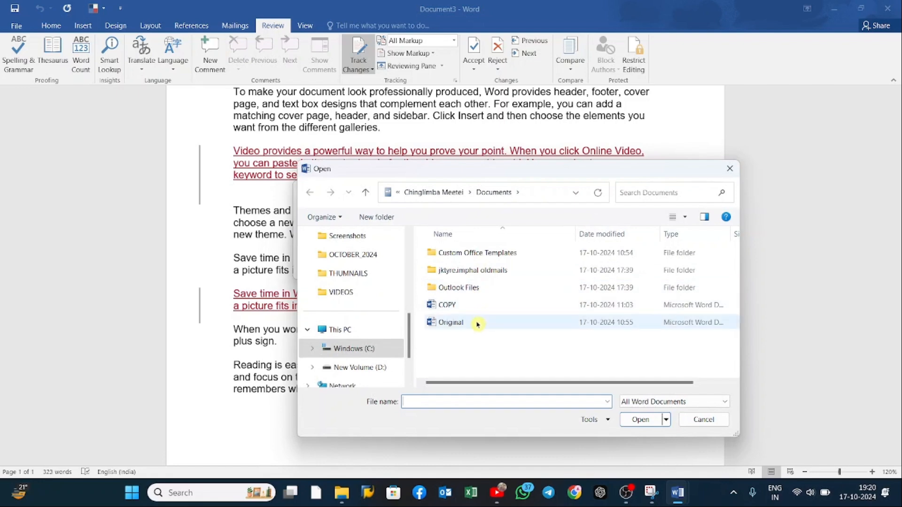
click(479, 323)
click(639, 419)
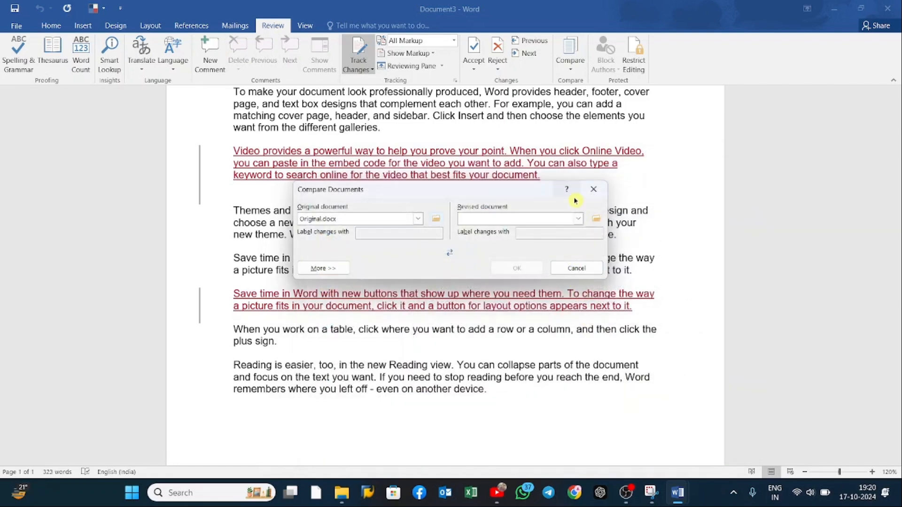
click(595, 219)
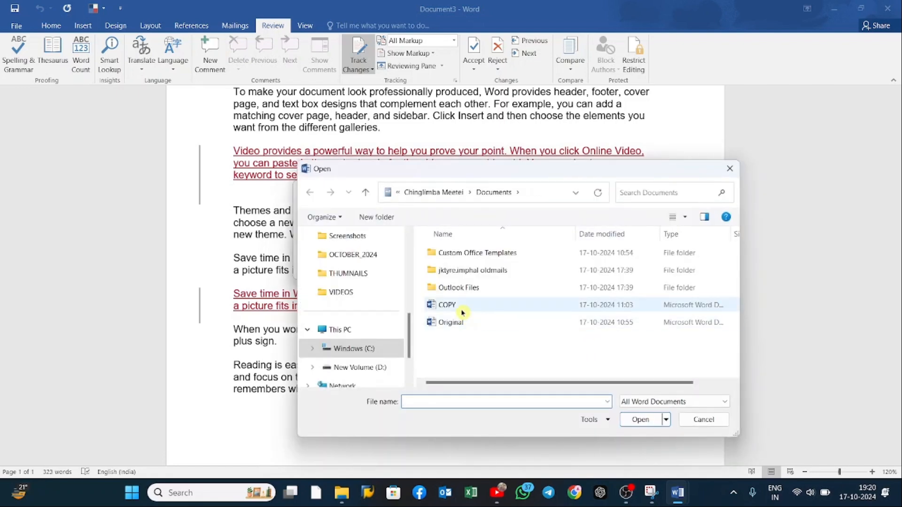
click(517, 305)
click(653, 420)
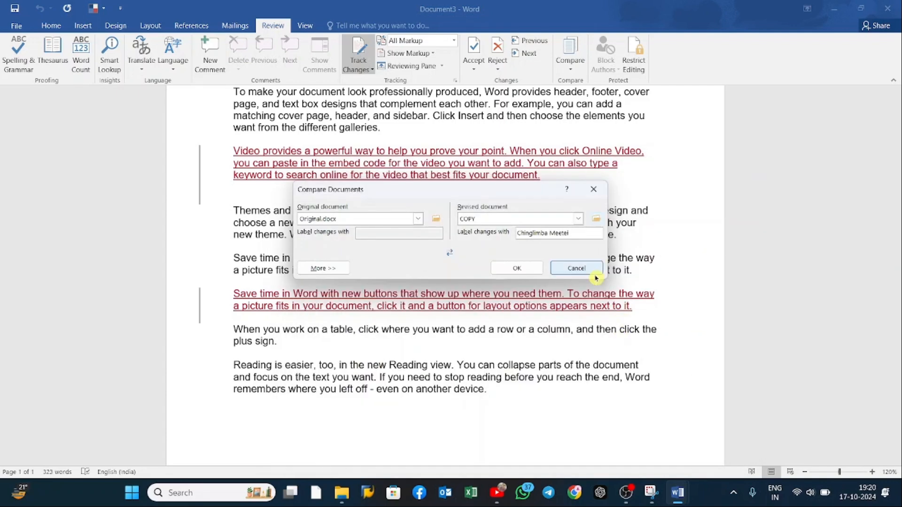
click(530, 271)
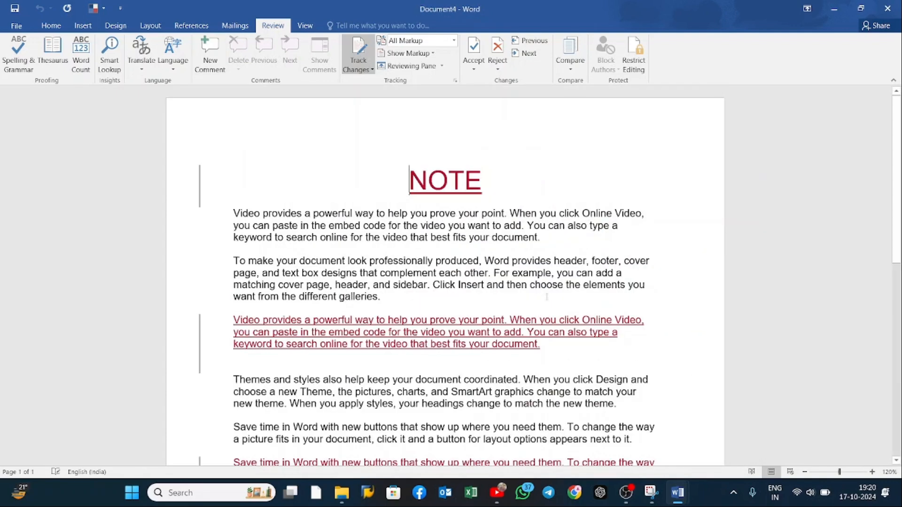
scroll(408, 260, down, 5)
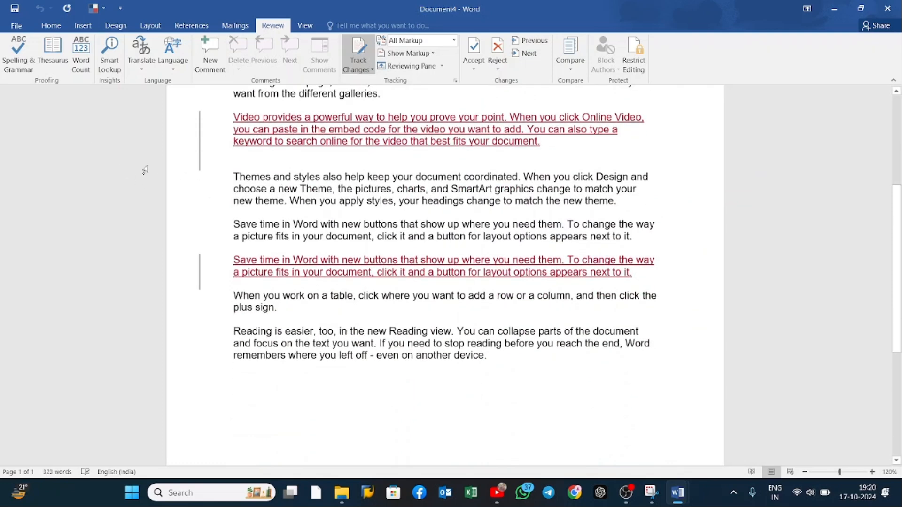
scroll(840, 171, up, 3)
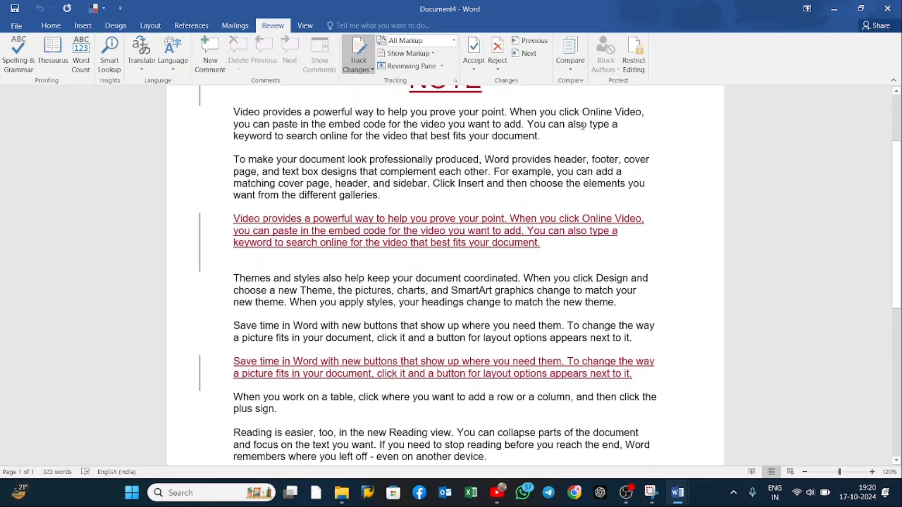
Step: Accept only the tracked insertion of the NOTE heading
click(479, 70)
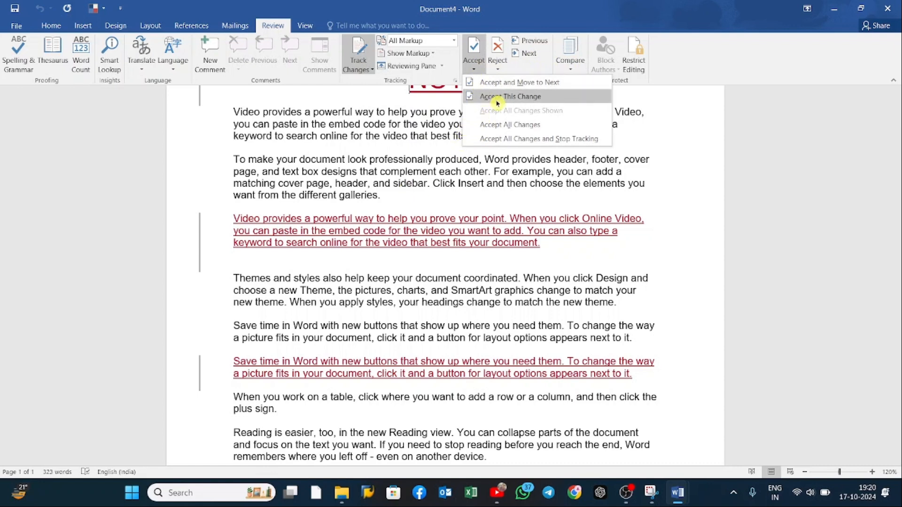
click(546, 100)
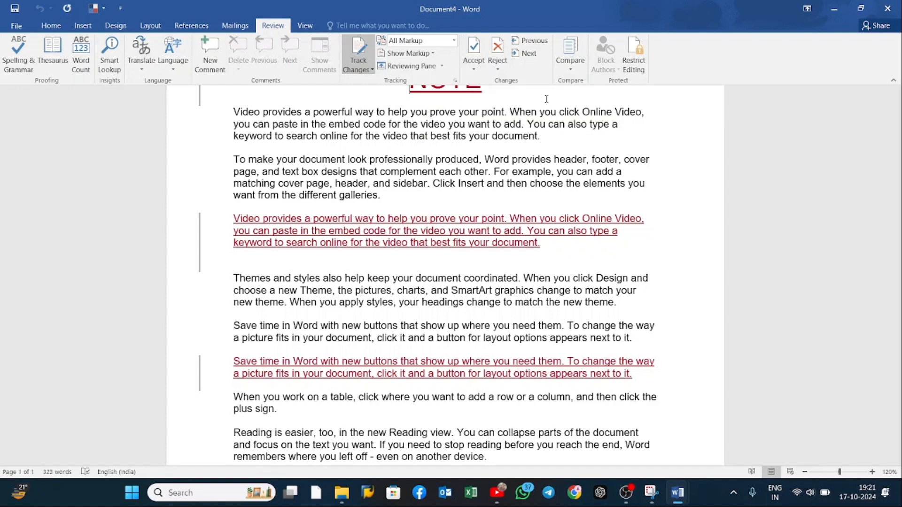
Step: Try accepting all remaining changes and stopping tracking, and undo the acceptance
click(473, 66)
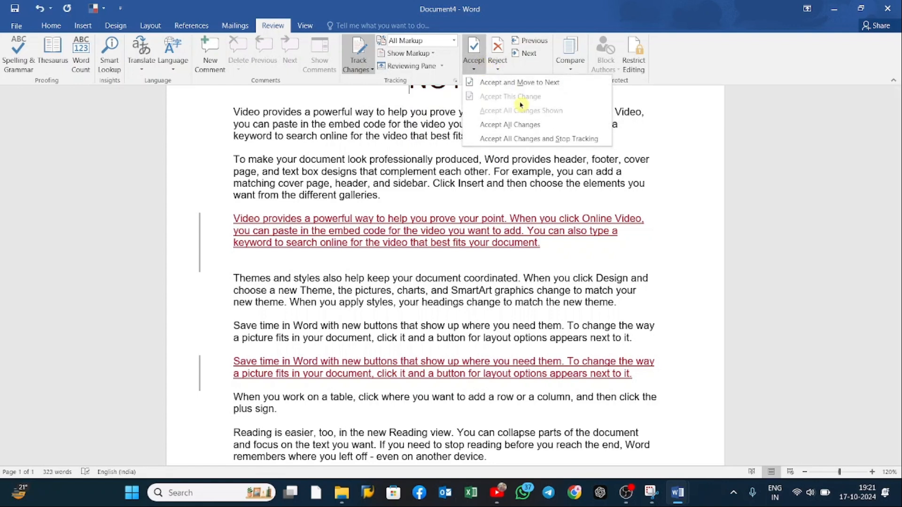
click(555, 140)
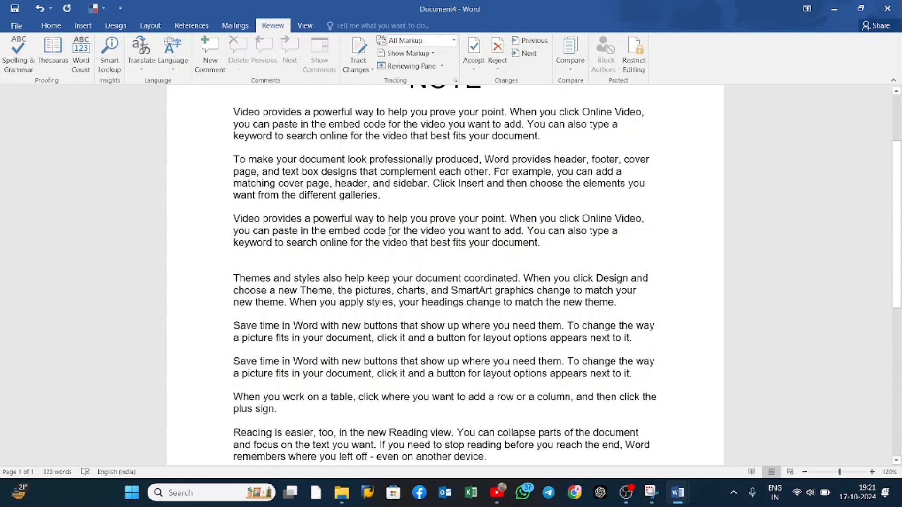
scroll(361, 246, down, 5)
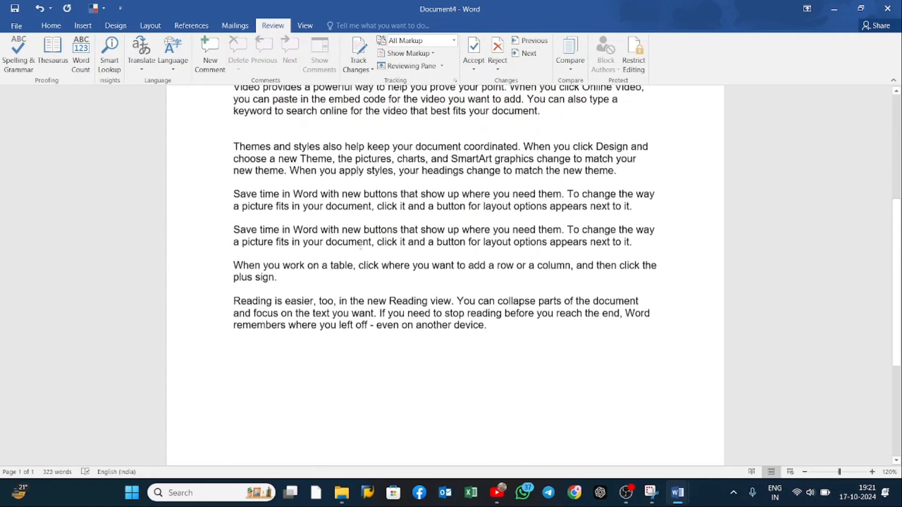
scroll(361, 245, up, 4)
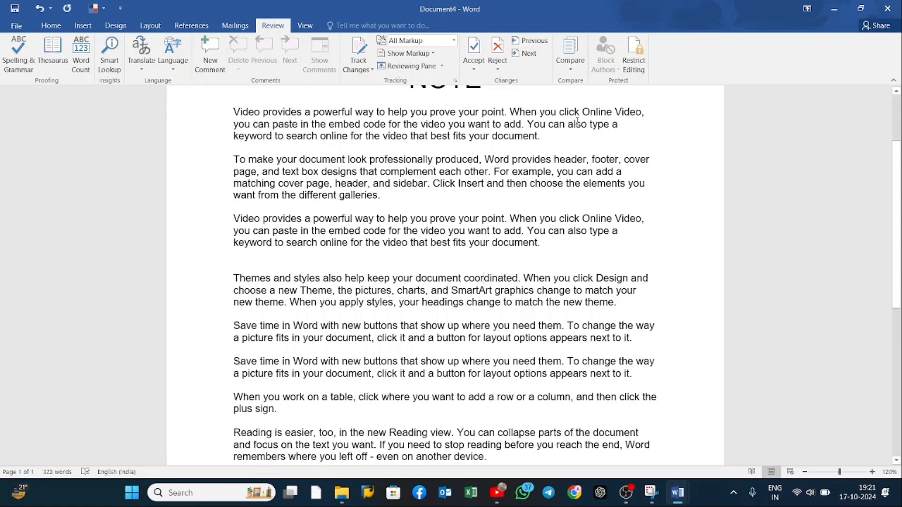
key(ctrl+z)
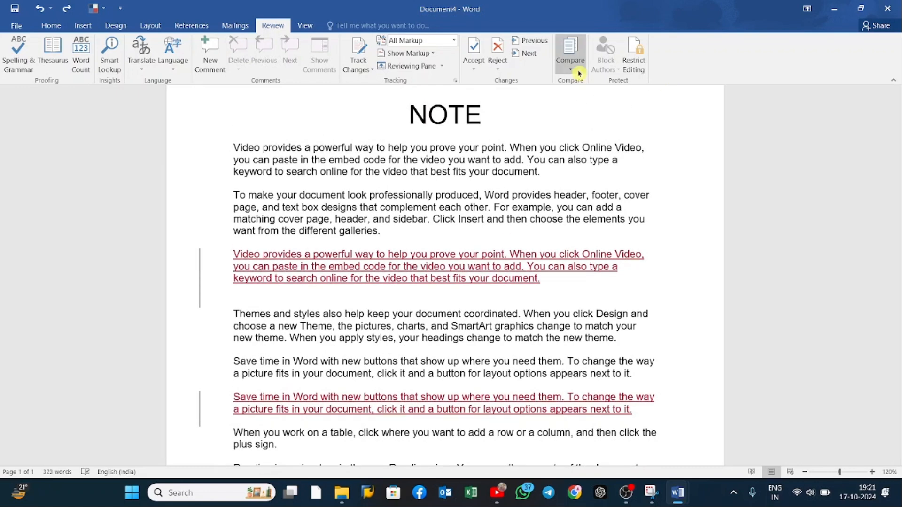
Step: Combine Original as the original document with COPY as the revised document, and review the combined result
click(579, 74)
click(628, 134)
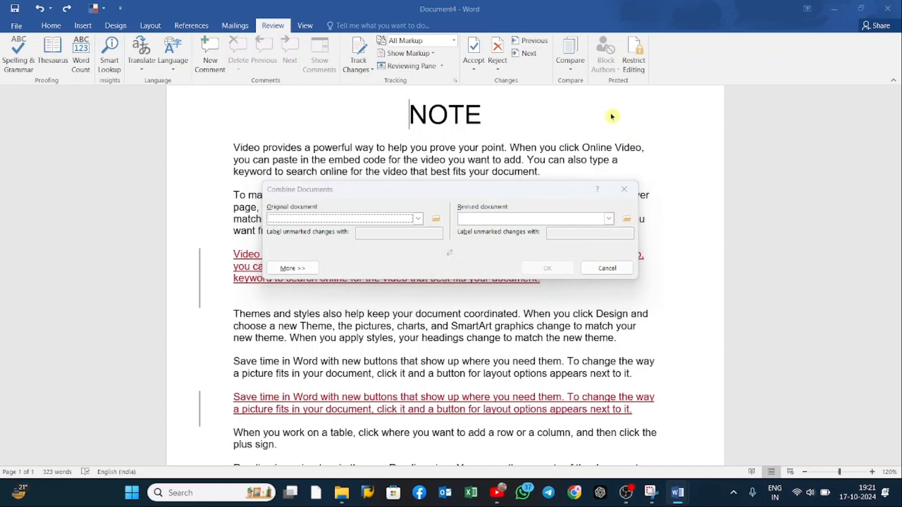
click(438, 222)
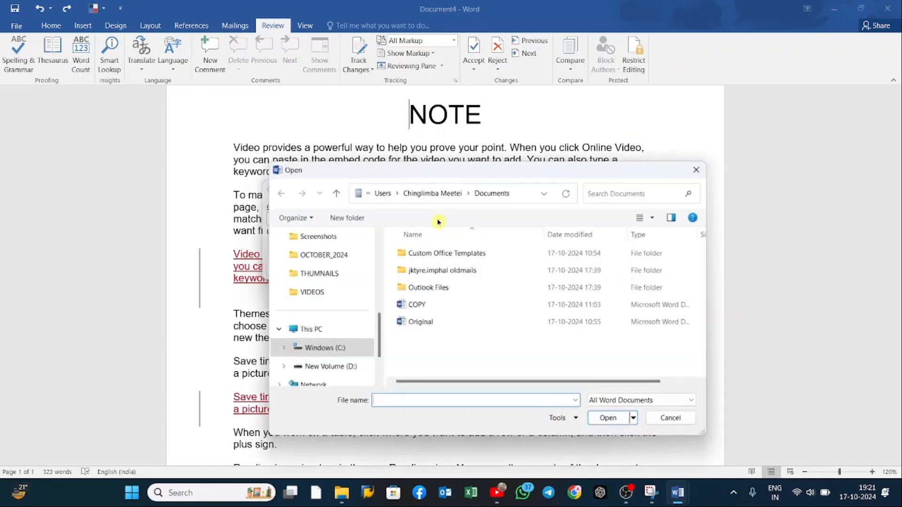
click(477, 322)
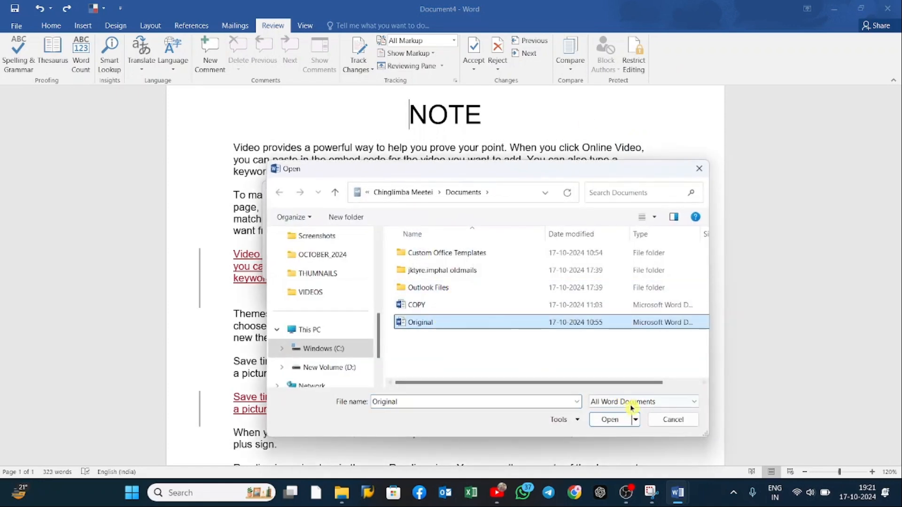
click(609, 420)
click(629, 220)
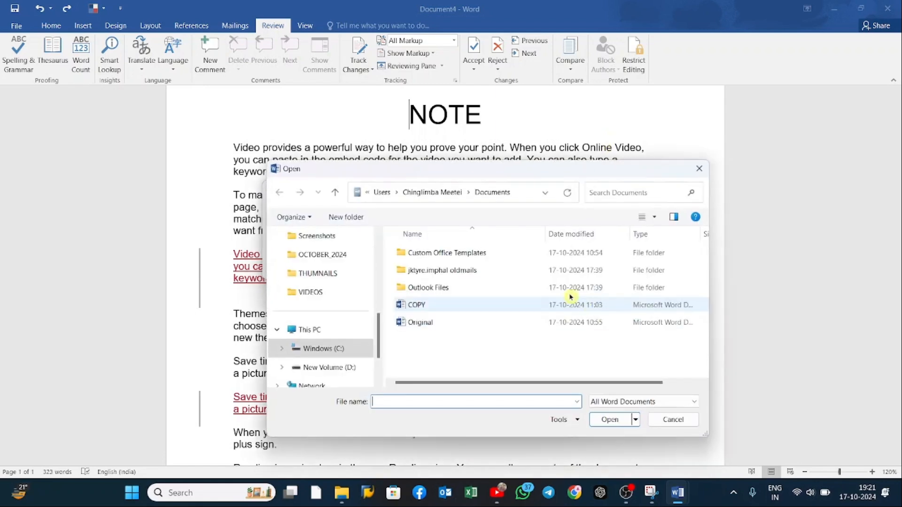
click(486, 305)
click(620, 424)
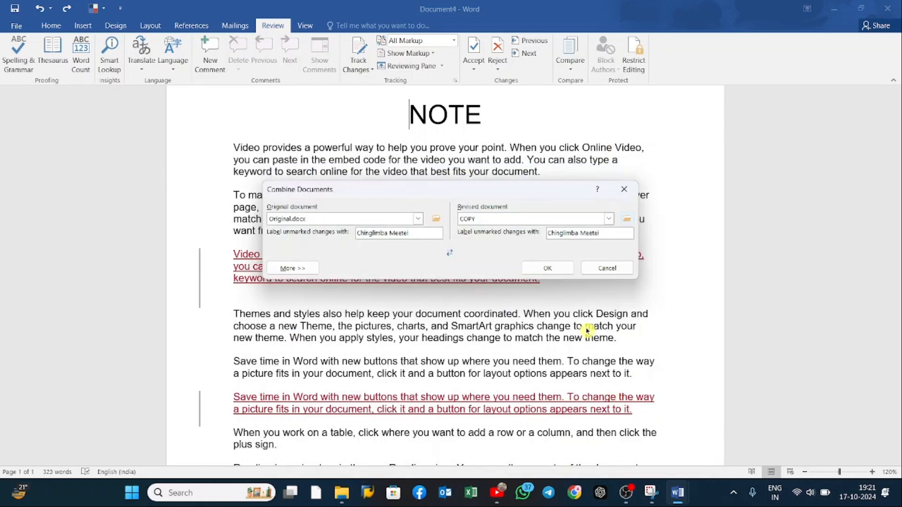
click(547, 267)
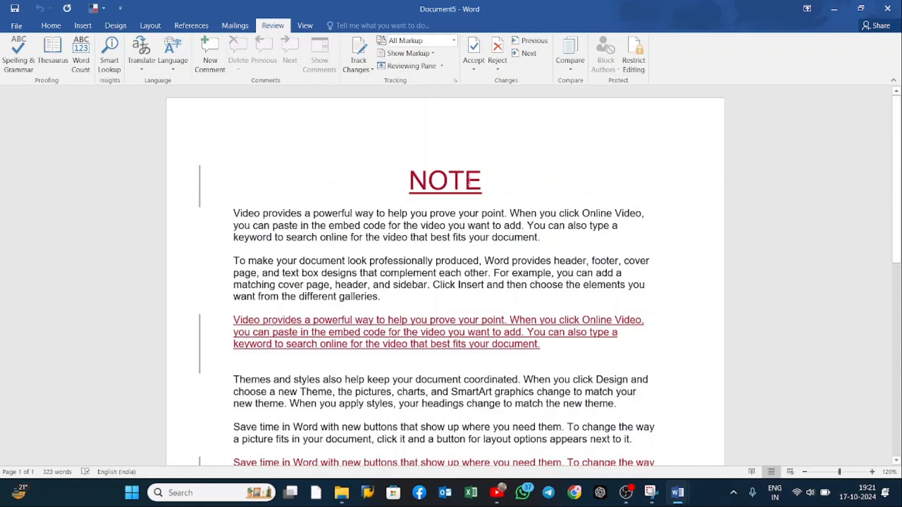
scroll(514, 190, down, 6)
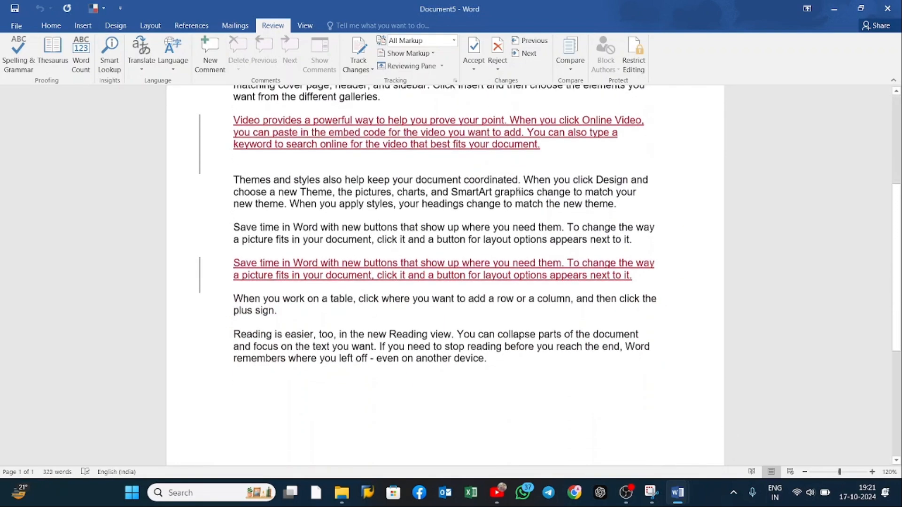
scroll(518, 190, up, 4)
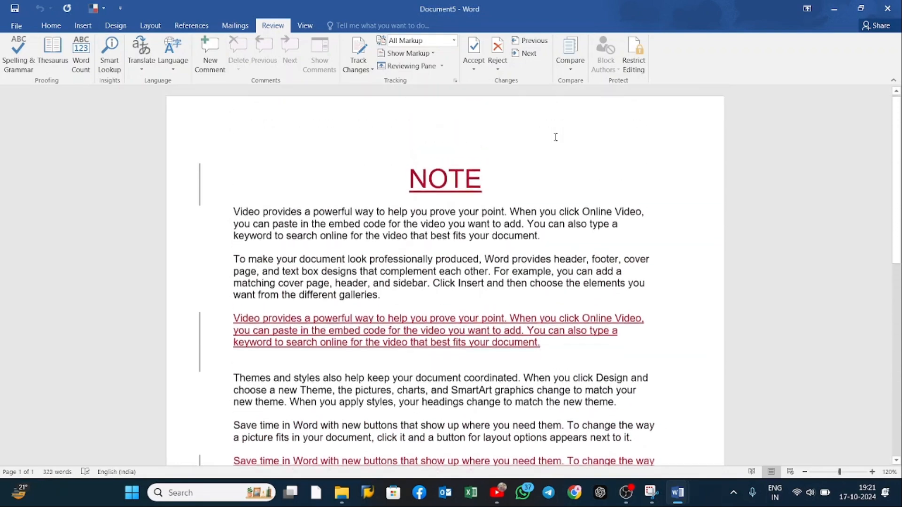
Step: Show the original source document beside the combined document
scroll(556, 137, down, 1)
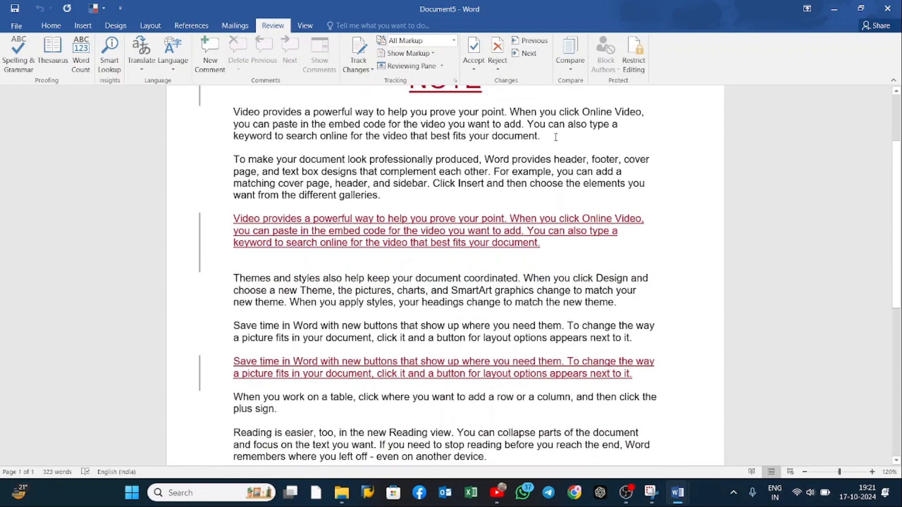
click(570, 71)
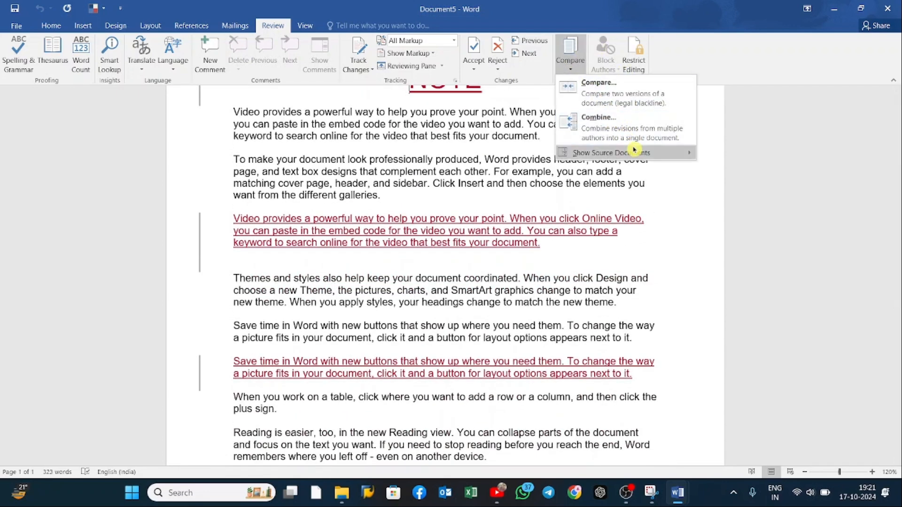
mouse_move(632, 153)
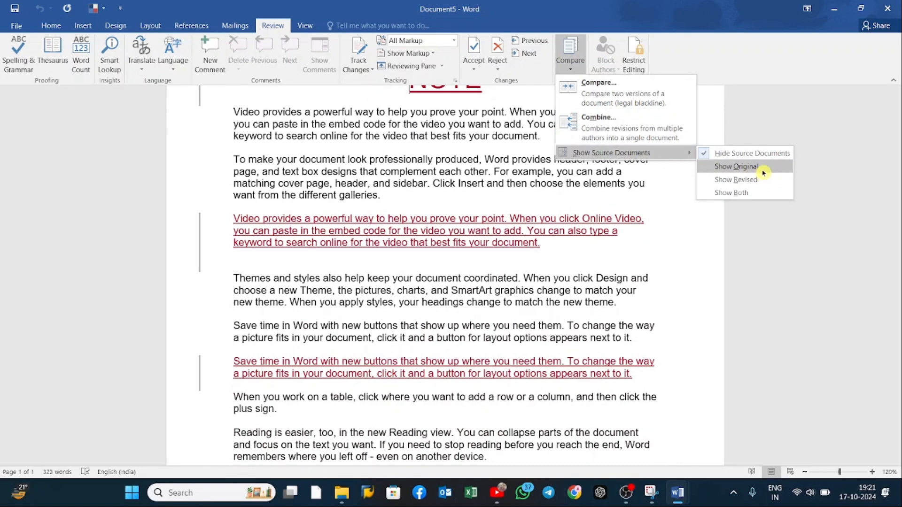
click(767, 171)
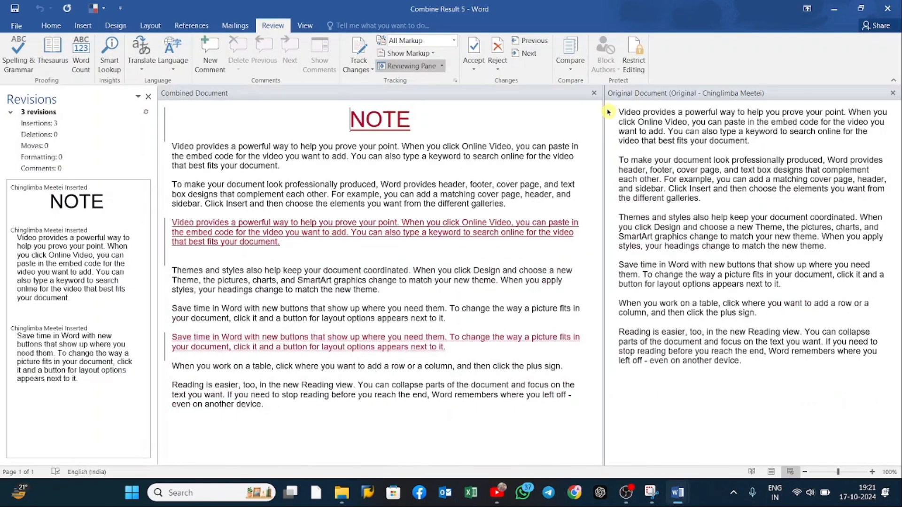
click(578, 73)
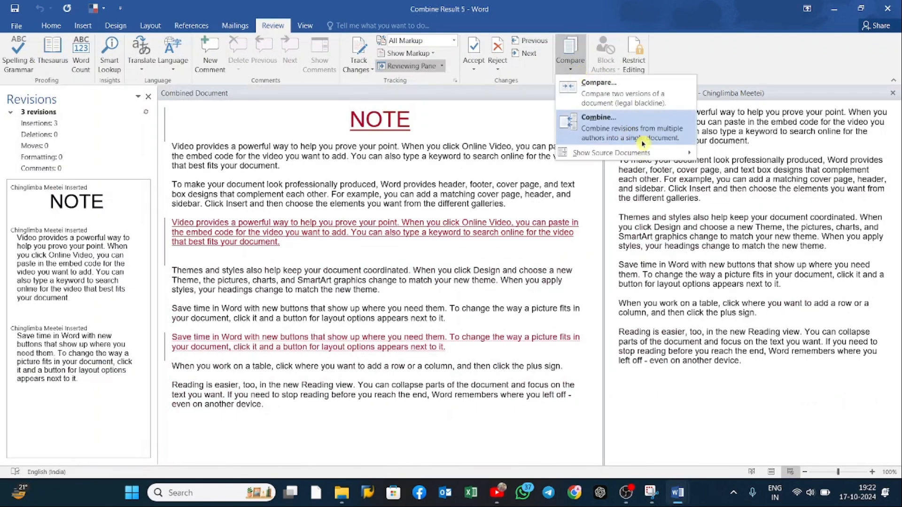
mouse_move(639, 153)
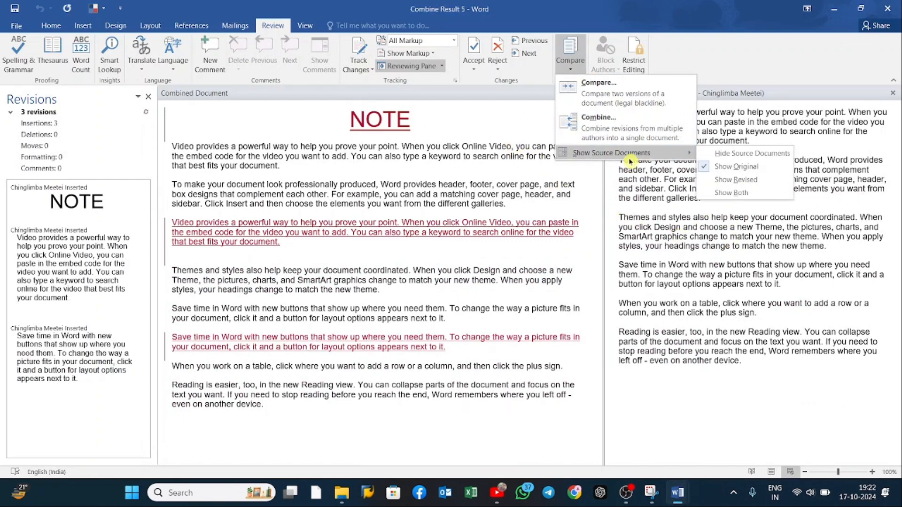
click(535, 106)
click(571, 55)
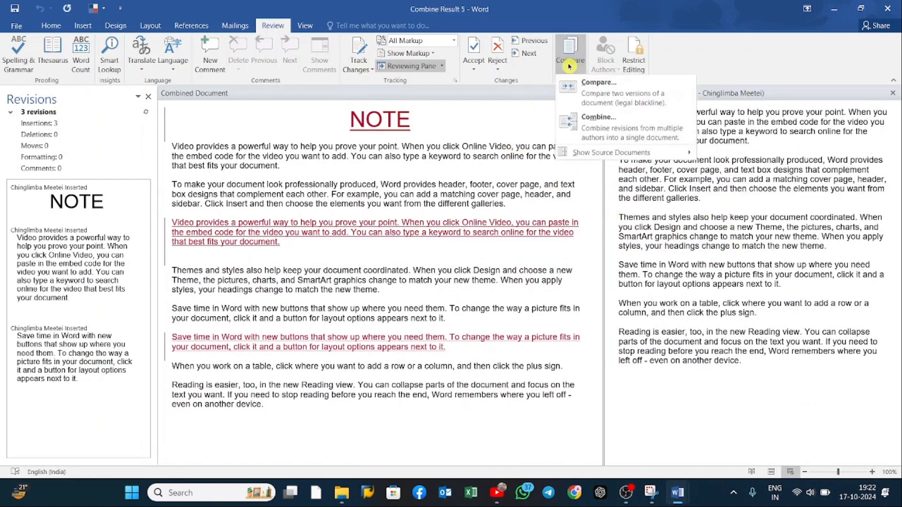
click(613, 109)
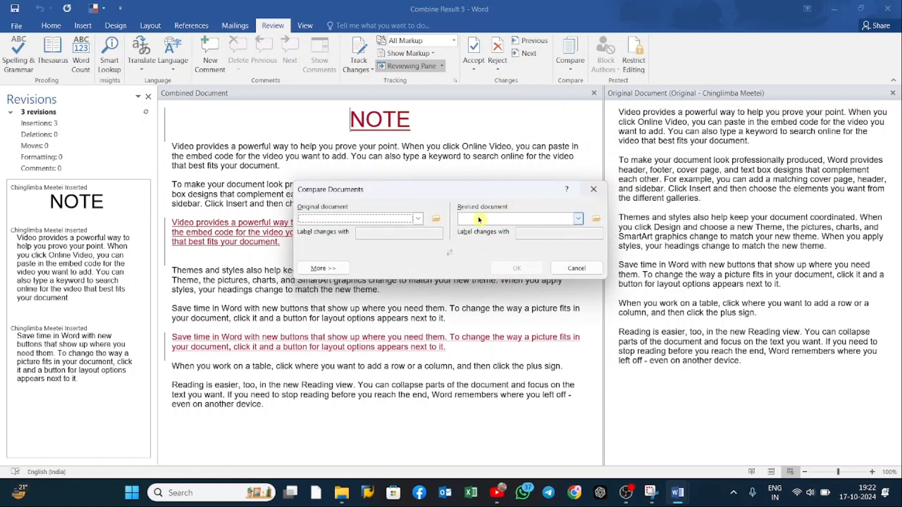
click(593, 189)
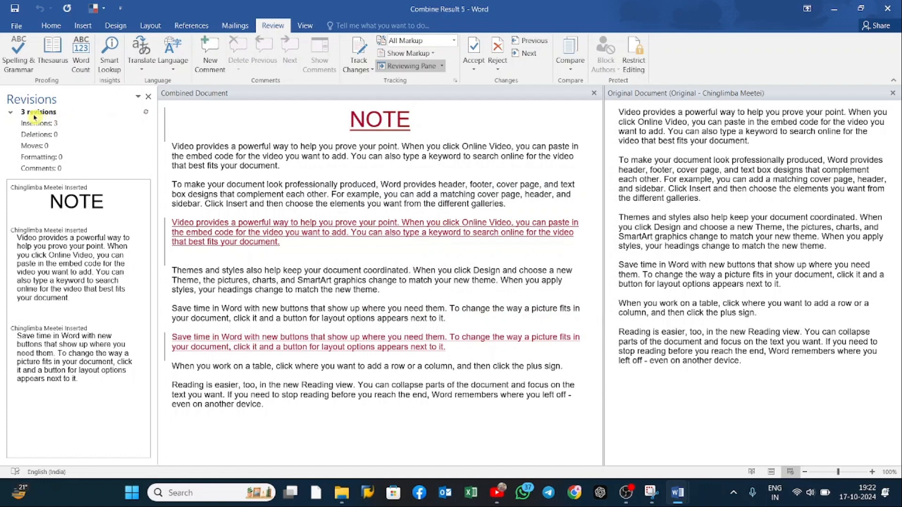
Step: Examine the tracked insertions in the combined document against their matching entries in the revisions list
drag(327, 122, 420, 121)
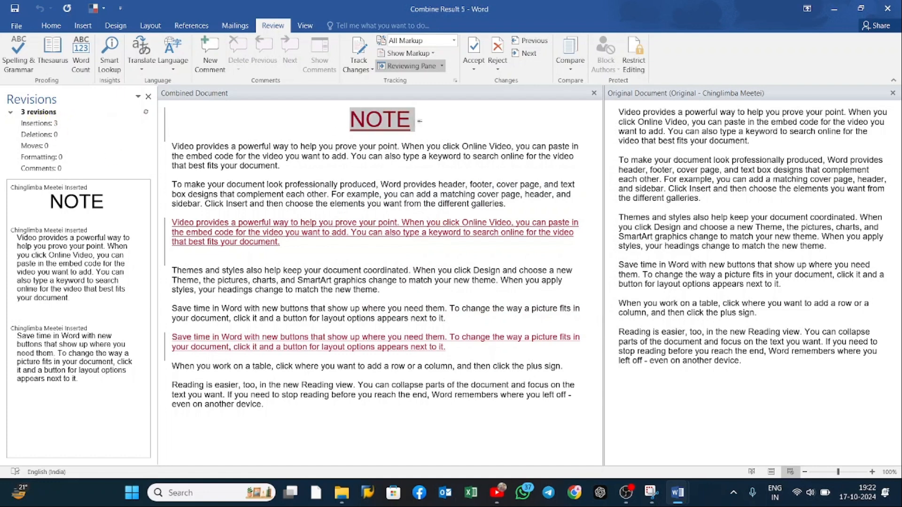
drag(203, 225, 339, 234)
drag(236, 338, 339, 347)
drag(18, 238, 99, 290)
drag(17, 335, 99, 371)
double_click(58, 207)
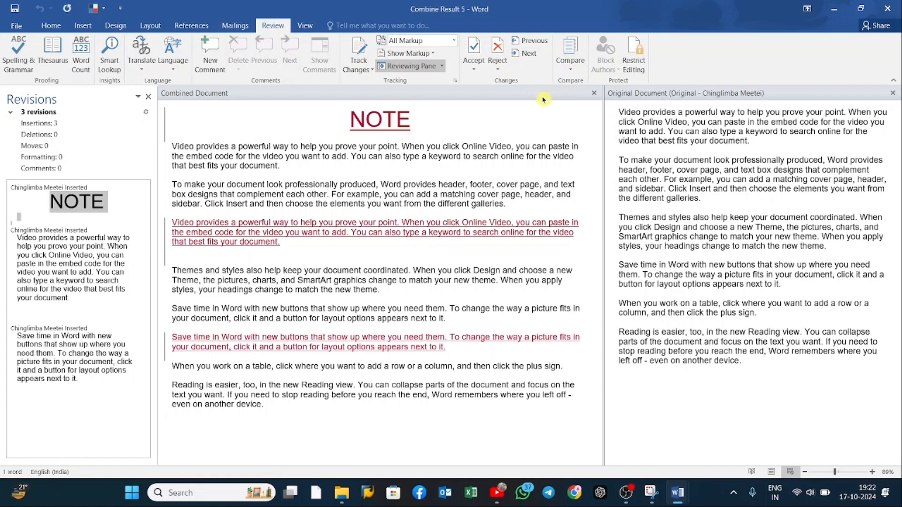
Step: Show only the revised source document beside the combined document and review its text
click(570, 68)
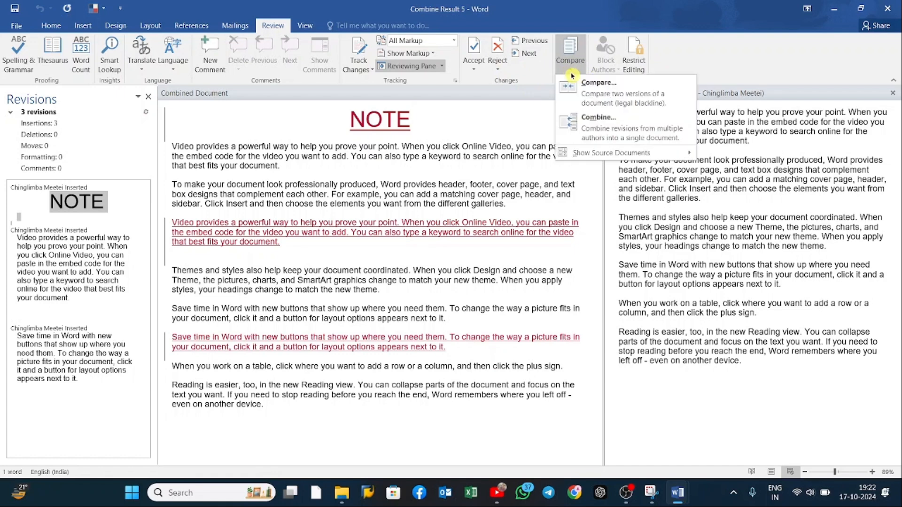
mouse_move(641, 153)
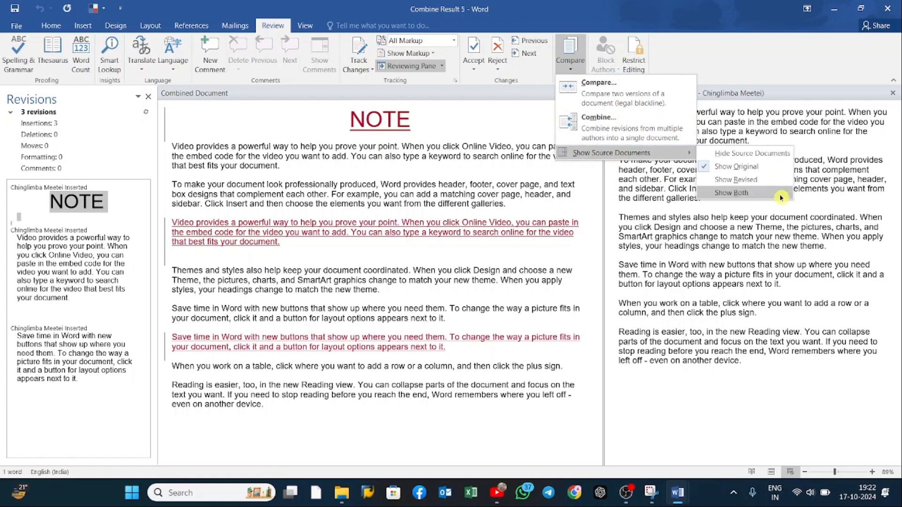
click(747, 180)
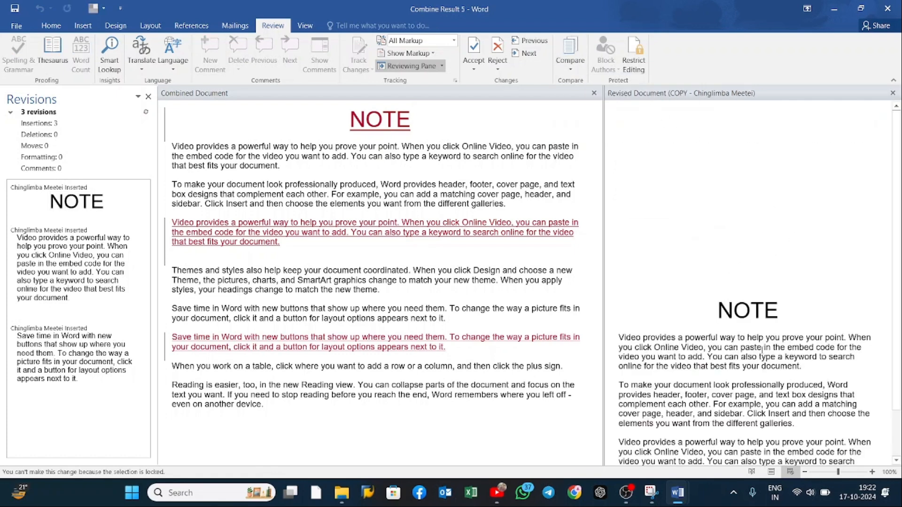
scroll(757, 337, down, 8)
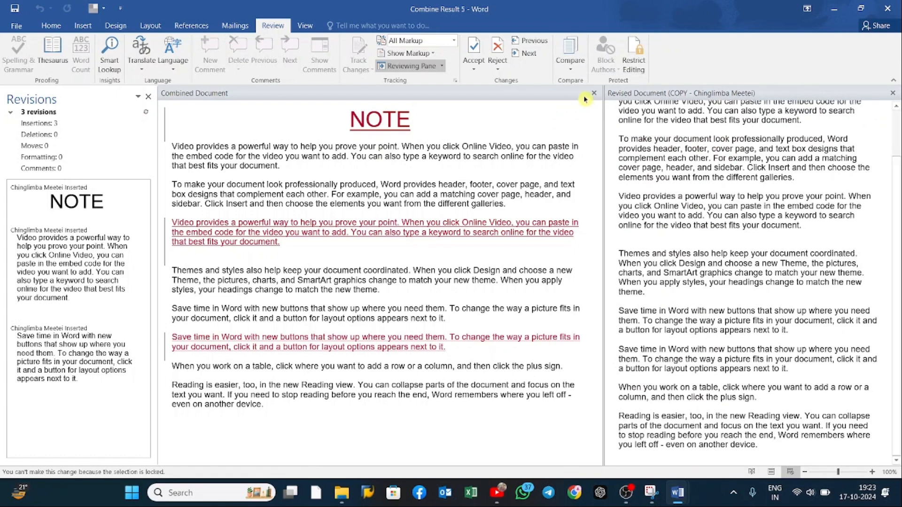
Step: Show both the original and revised source documents beside the combined document and compare their contents
click(570, 66)
mouse_move(643, 153)
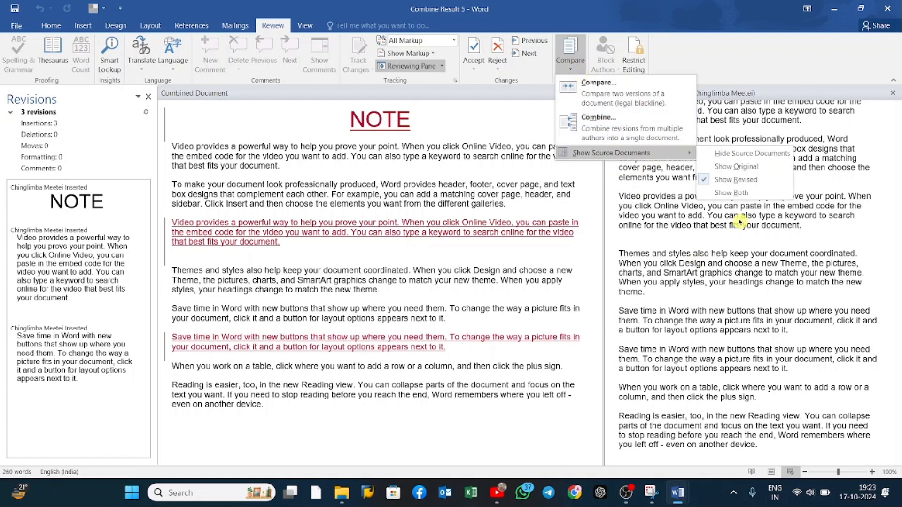
click(750, 193)
scroll(752, 250, down, 1)
scroll(737, 398, down, 2)
scroll(745, 388, up, 3)
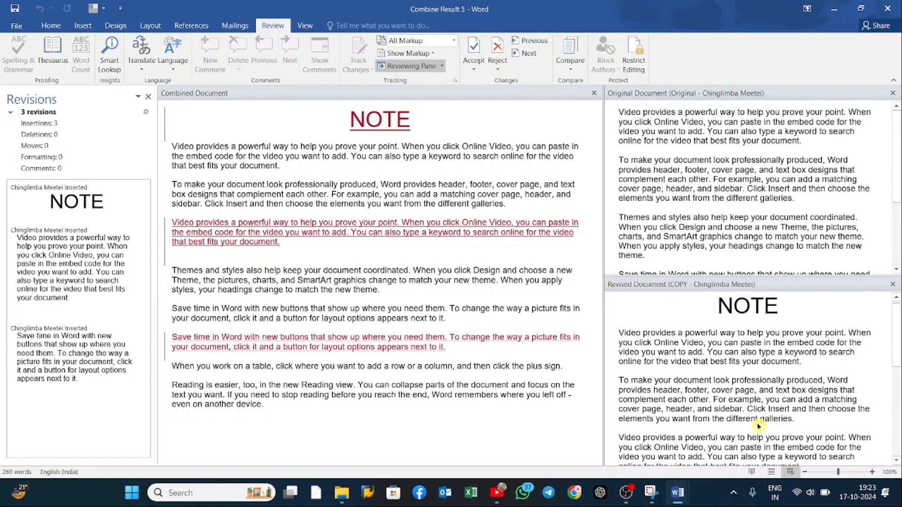
scroll(758, 426, down, 4)
scroll(760, 409, up, 4)
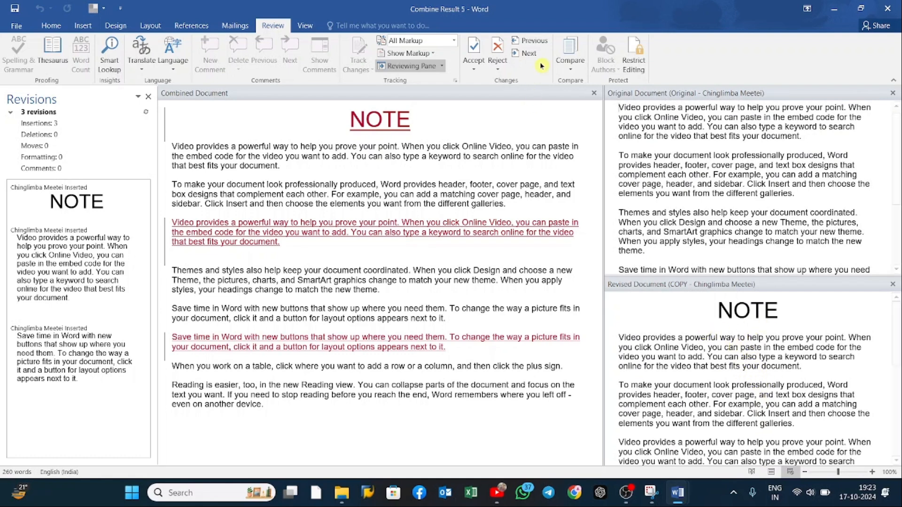
Step: Combine Original as the original document with COPY as the revised document into a new combined result
click(572, 63)
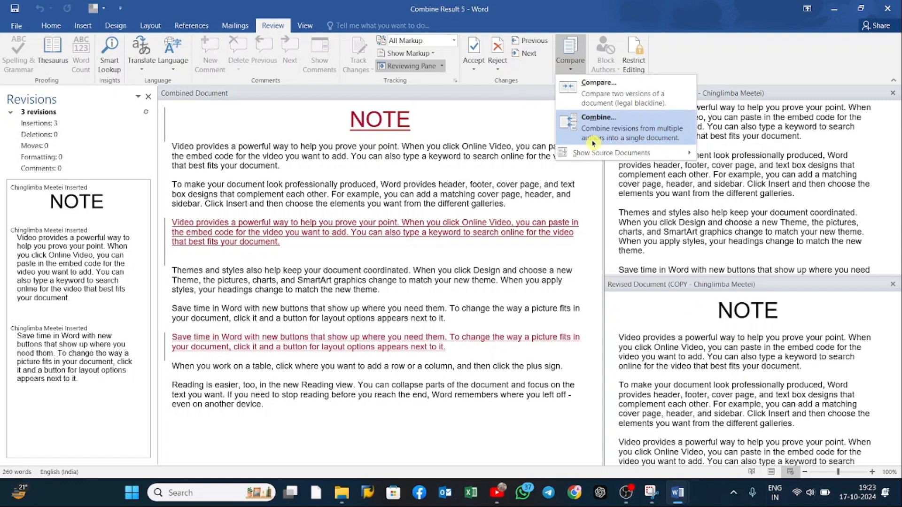
click(593, 138)
click(419, 218)
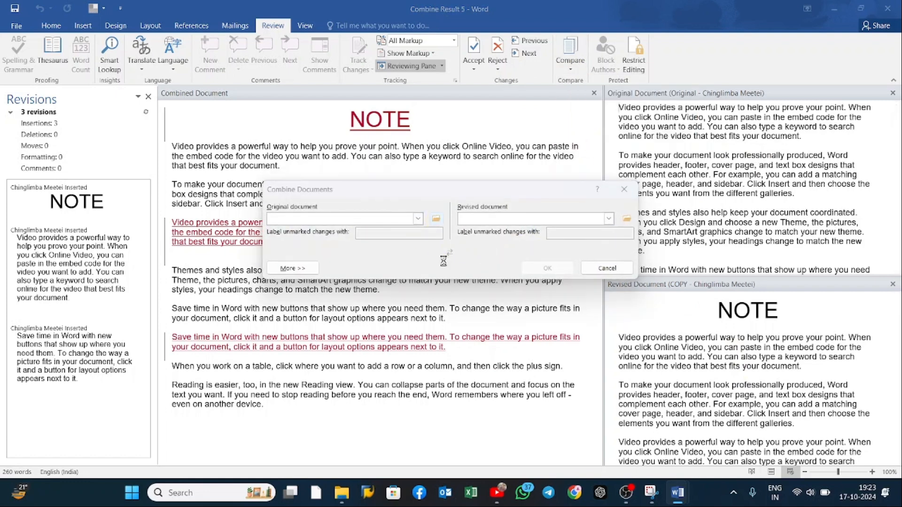
click(437, 326)
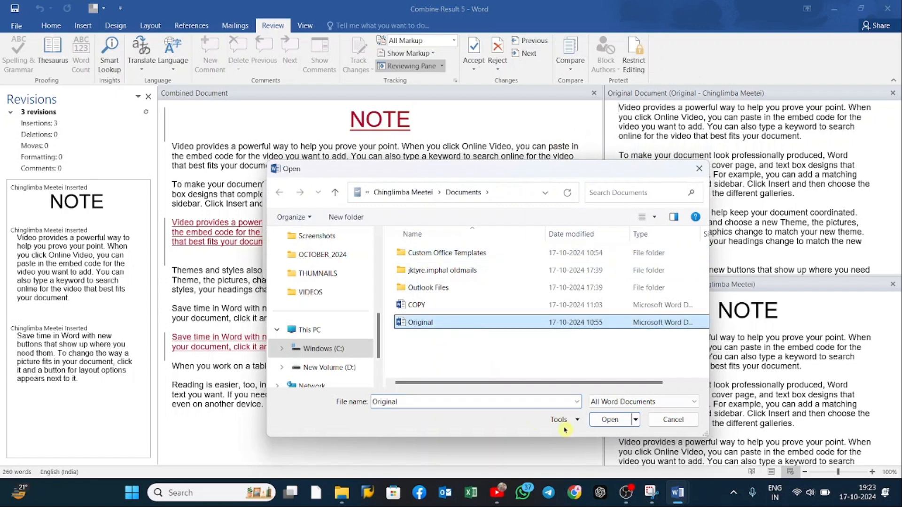
click(611, 420)
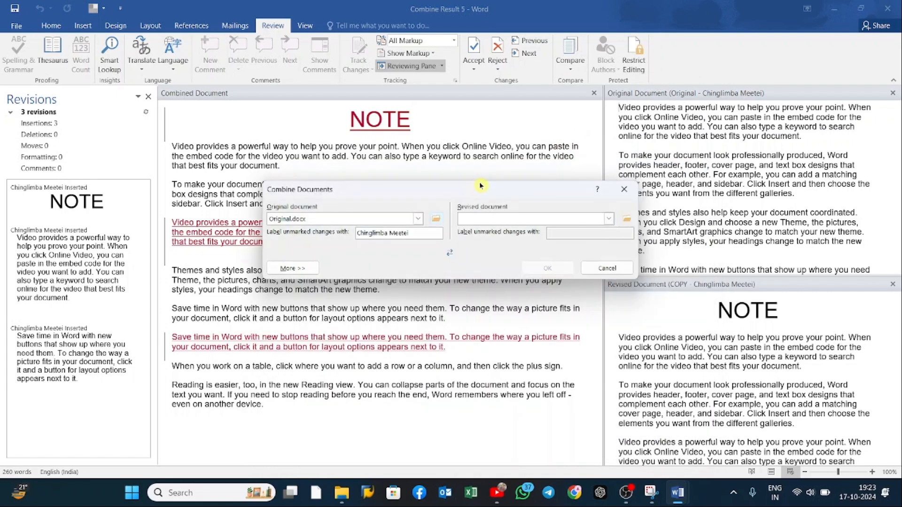
click(625, 219)
click(417, 305)
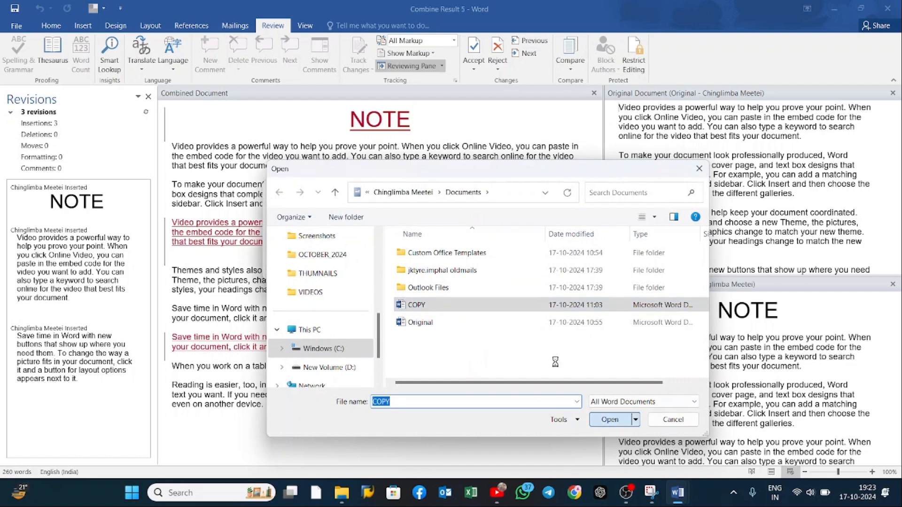
click(610, 420)
click(547, 269)
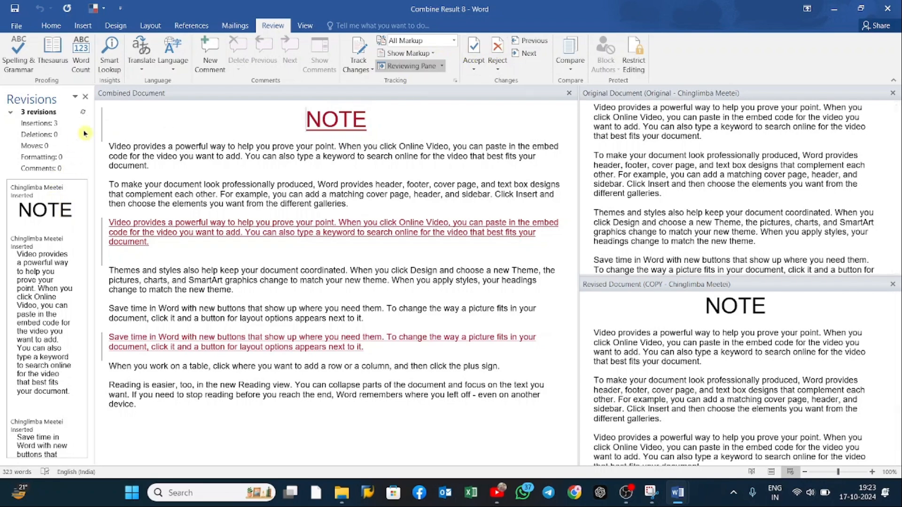
Step: Close the revisions list and both source document views so only the combined document remains
click(86, 97)
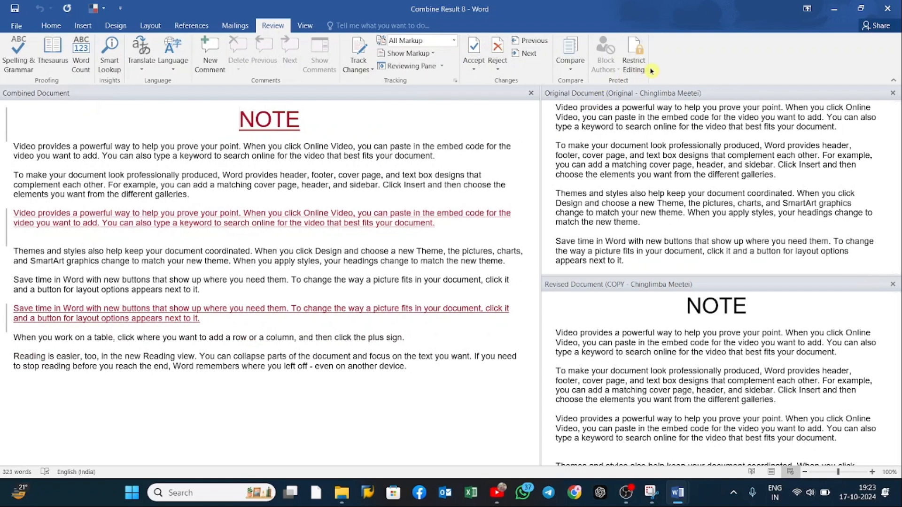
click(892, 93)
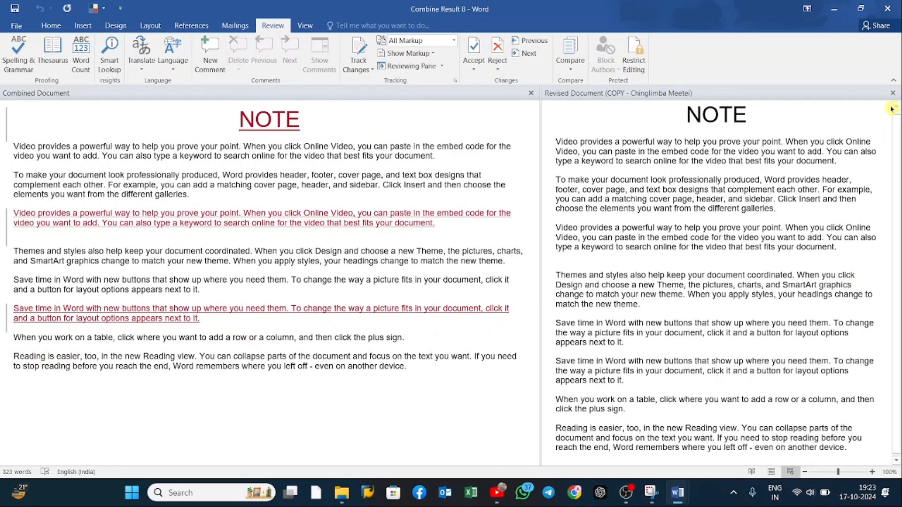
click(893, 94)
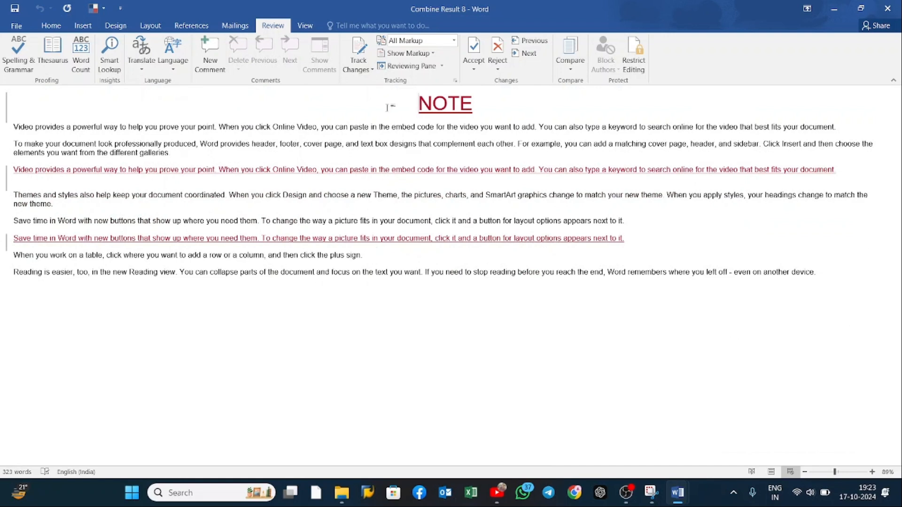
Step: Accept all changes in the combined document and stop tracking
drag(40, 101, 586, 298)
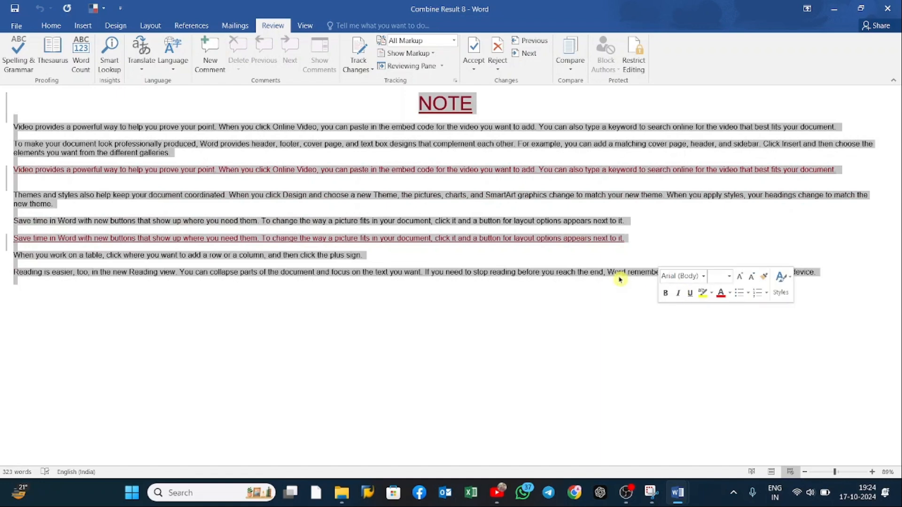
click(515, 312)
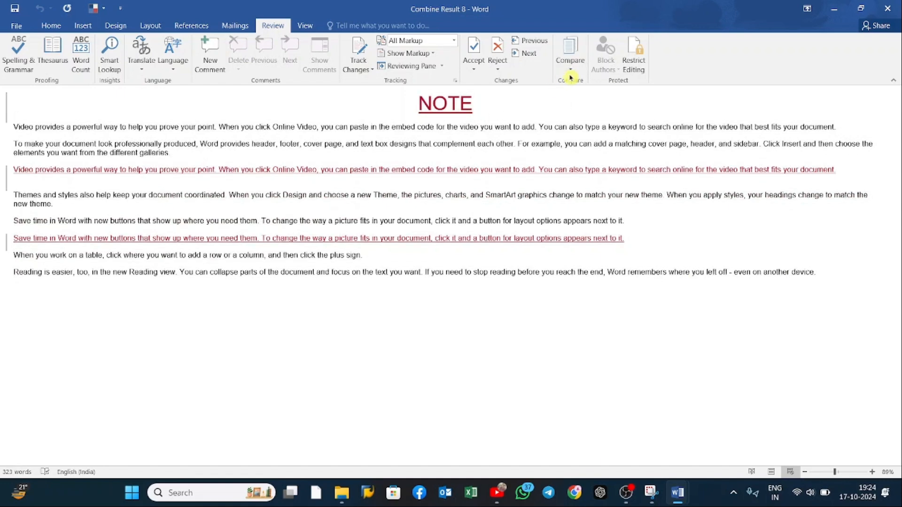
click(473, 67)
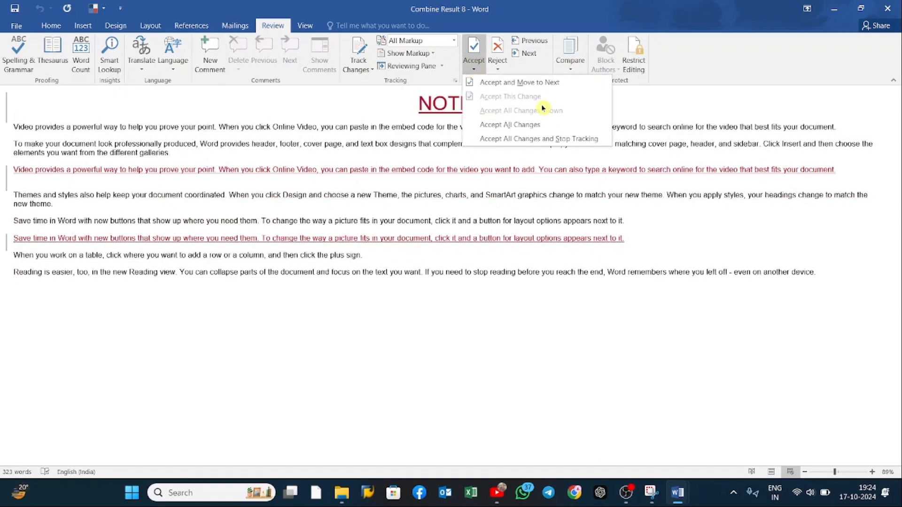
click(542, 139)
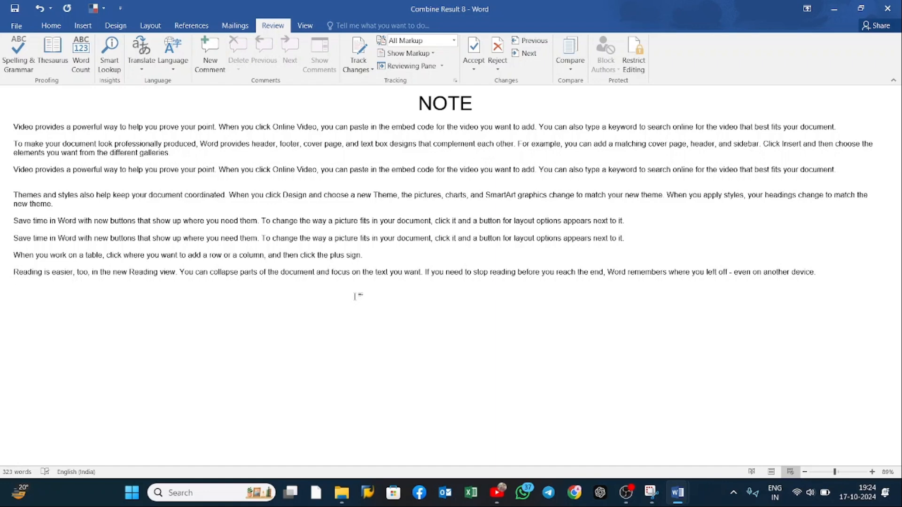
scroll(359, 299, up, 2)
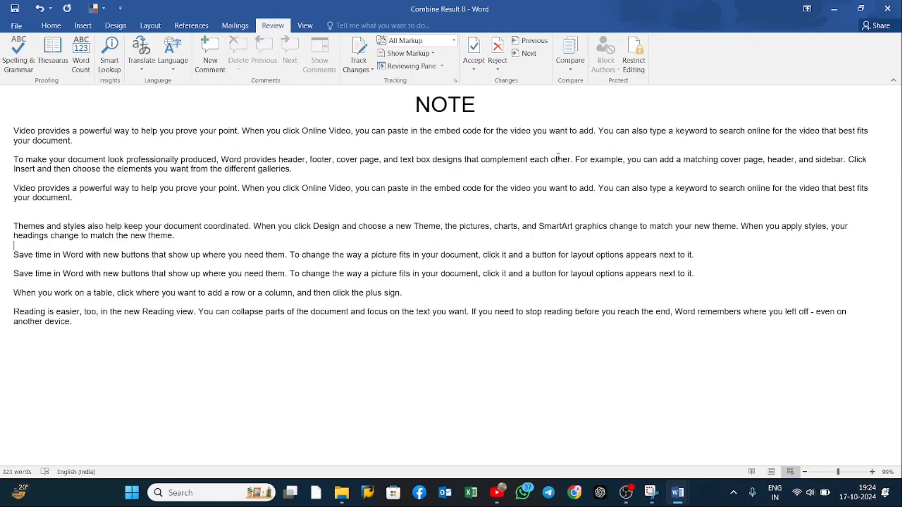
Step: Switch to Document4, accept all its changes and stop tracking, and review the text
mouse_move(678, 494)
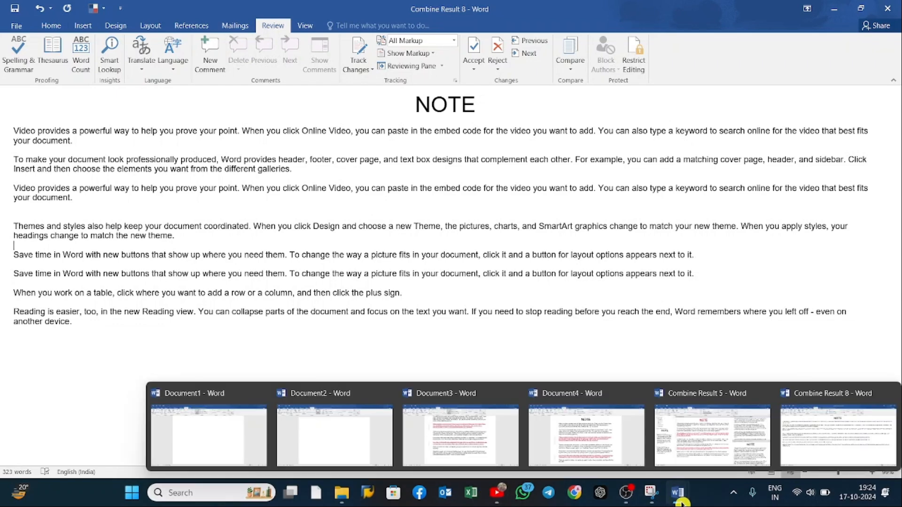
click(587, 434)
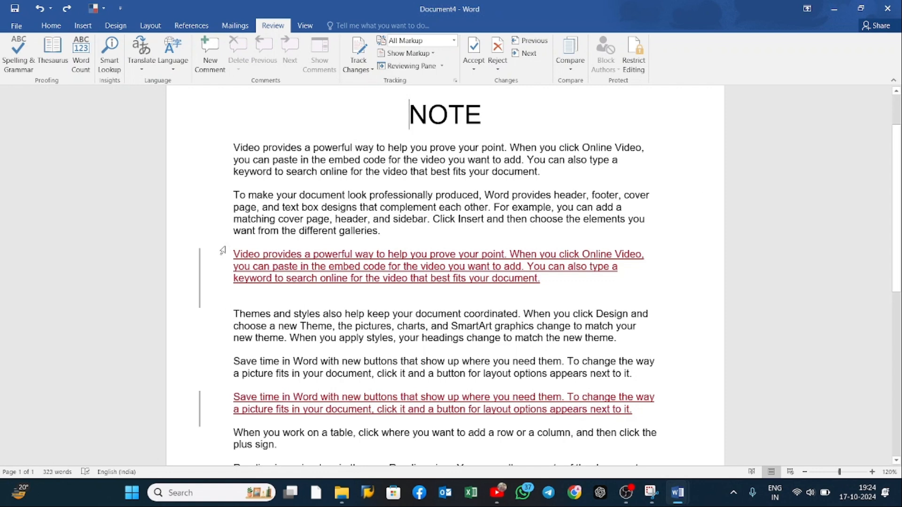
click(474, 63)
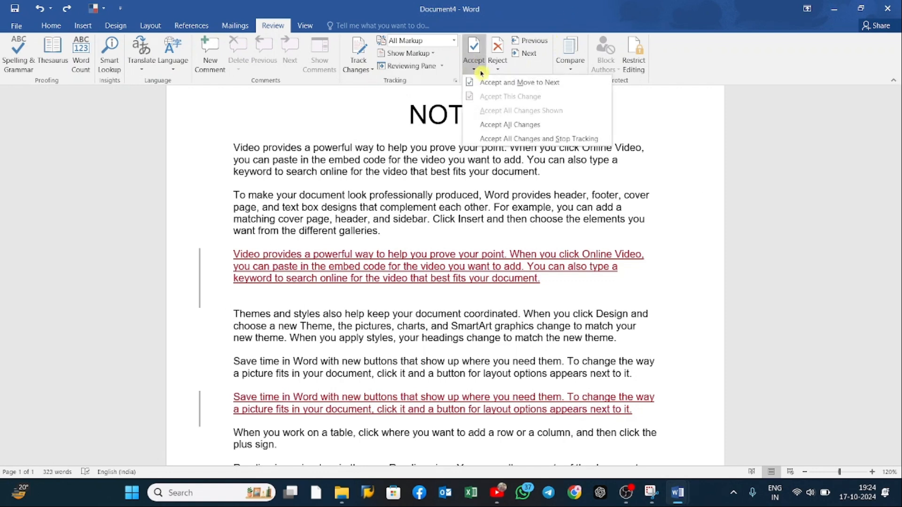
click(538, 143)
scroll(537, 188, down, 1)
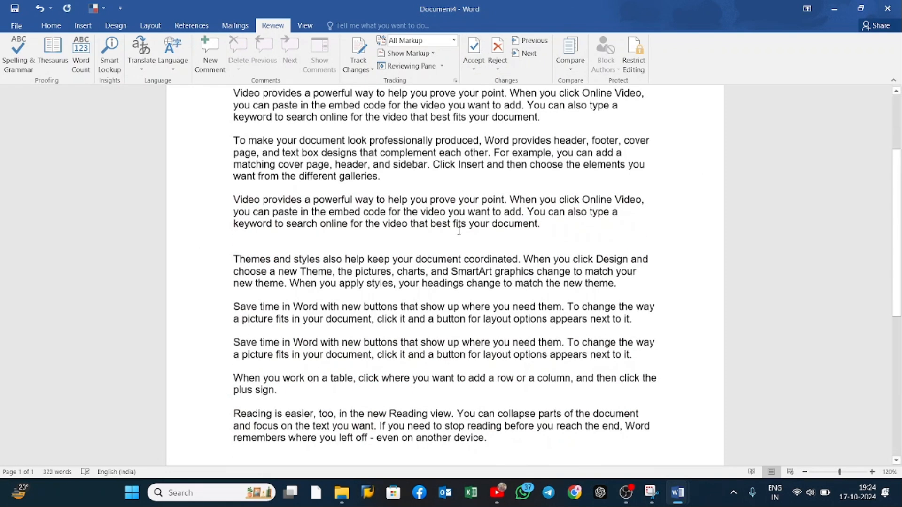
scroll(554, 140, up, 1)
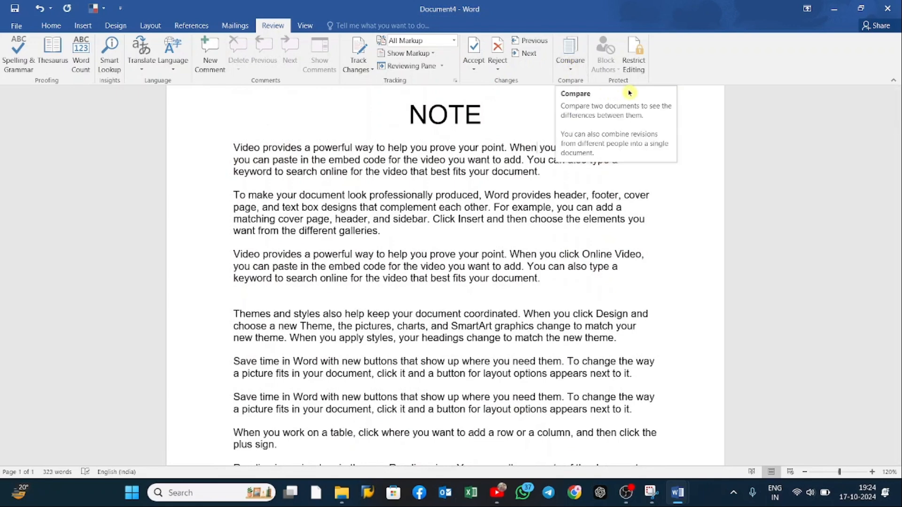
Step: Open the Restrict Editing settings for Document4 and turn on limiting formatting to a selection of styles
click(633, 55)
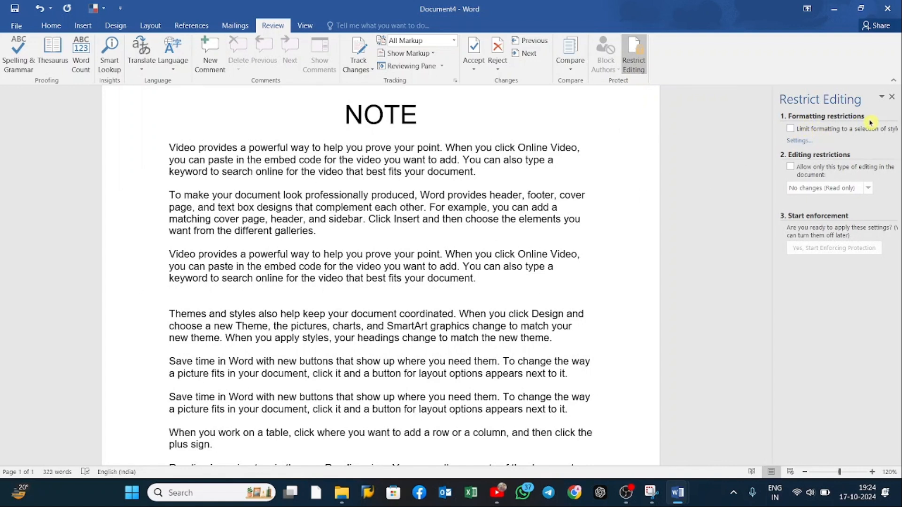
click(792, 129)
click(791, 129)
click(791, 130)
click(791, 130)
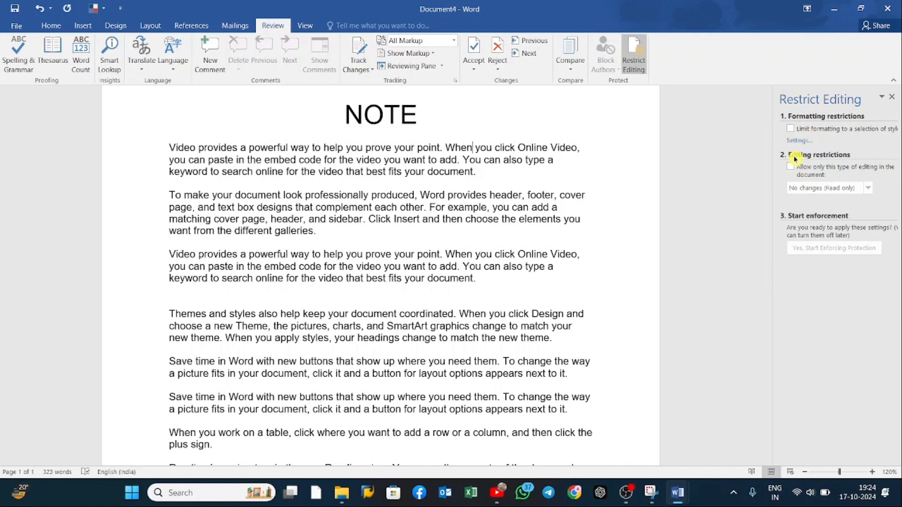
click(792, 129)
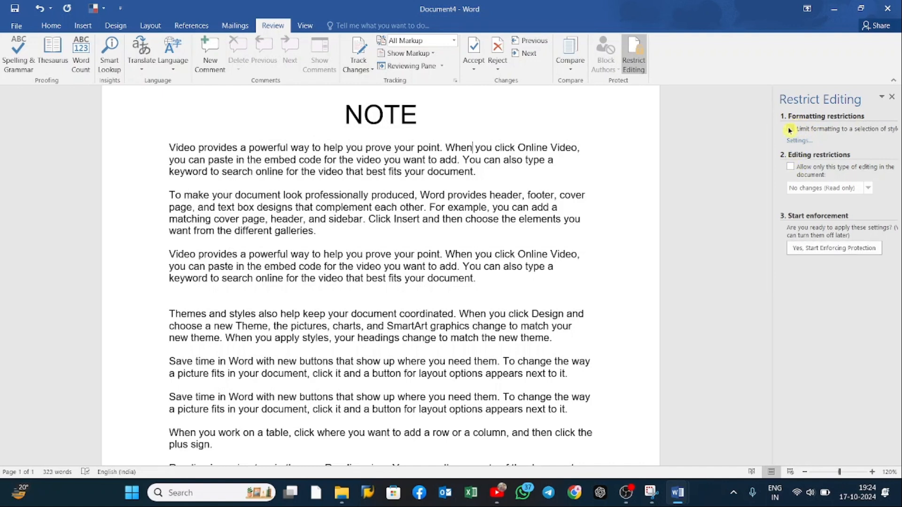
Step: Restrict editing to No changes (Read only) with an exception for Everyone, and start enforcing protection with a confirmed password
click(793, 170)
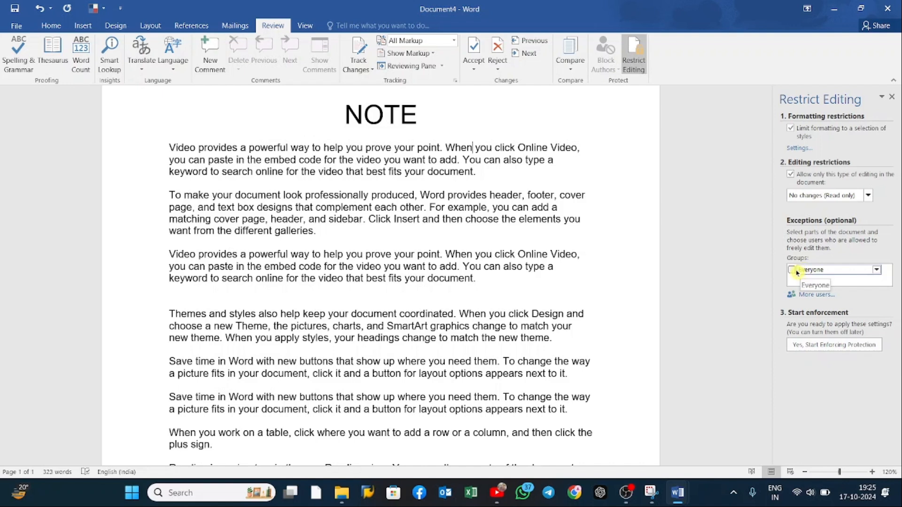
click(878, 271)
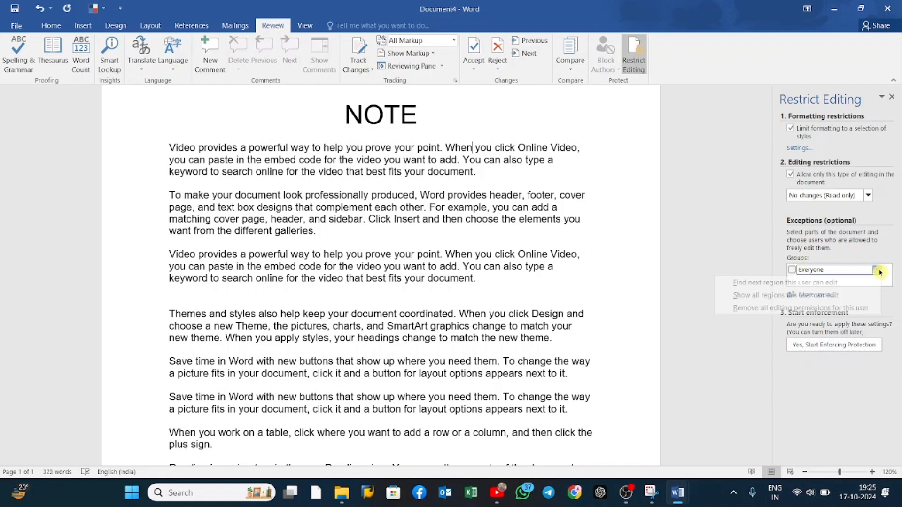
click(831, 252)
click(792, 270)
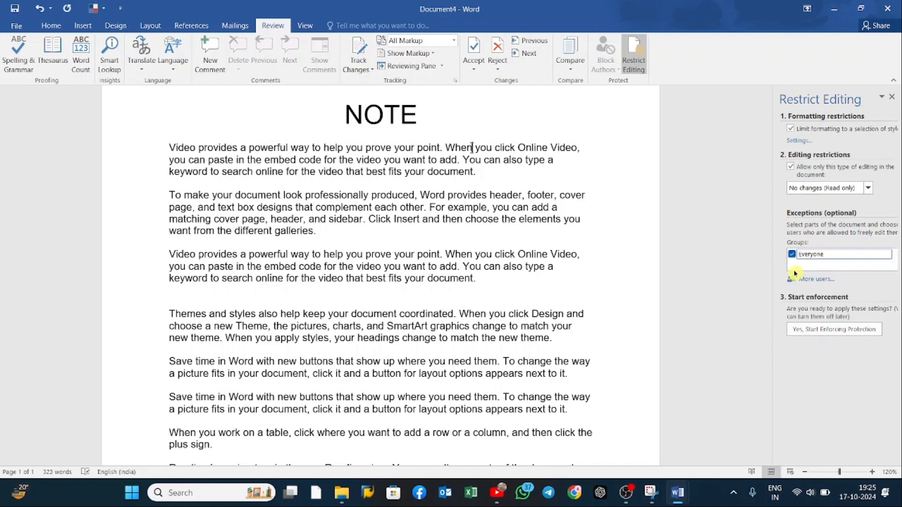
click(844, 331)
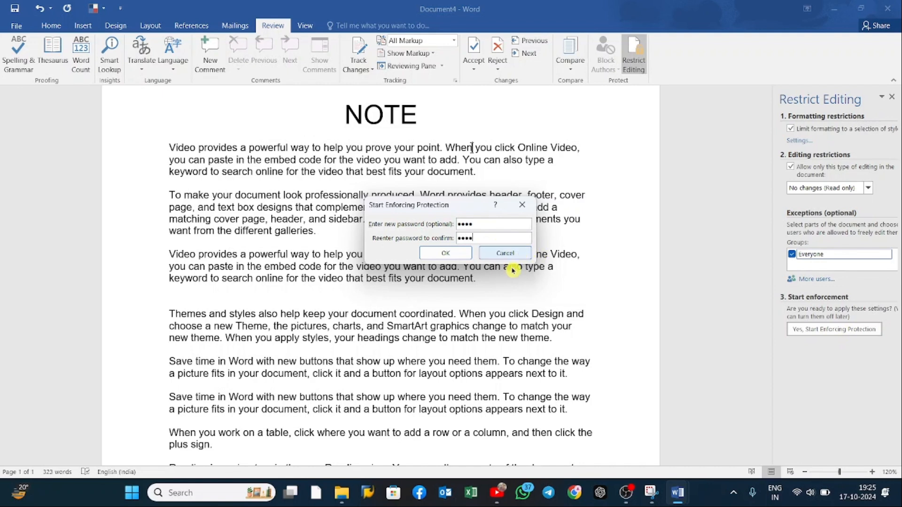
click(454, 253)
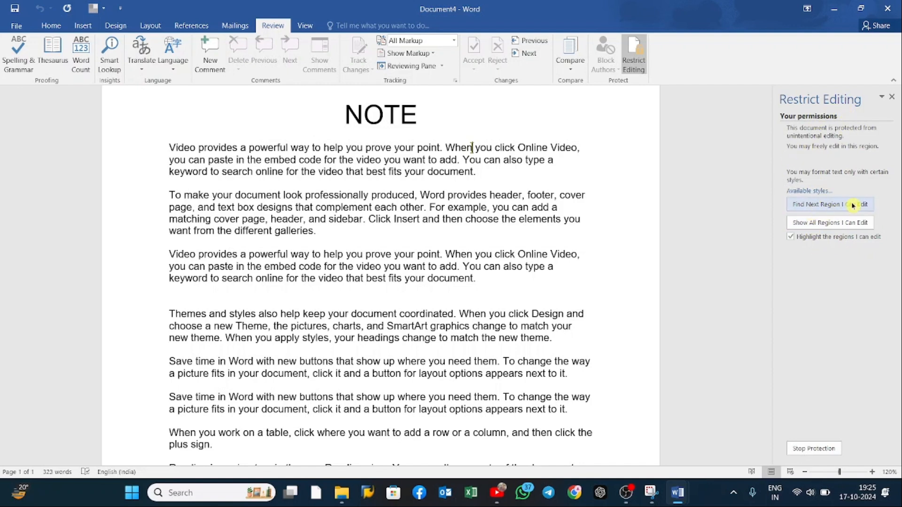
Step: Test the protection by selecting text in the body paragraphs and checking which editing commands are available for it
drag(298, 195, 380, 252)
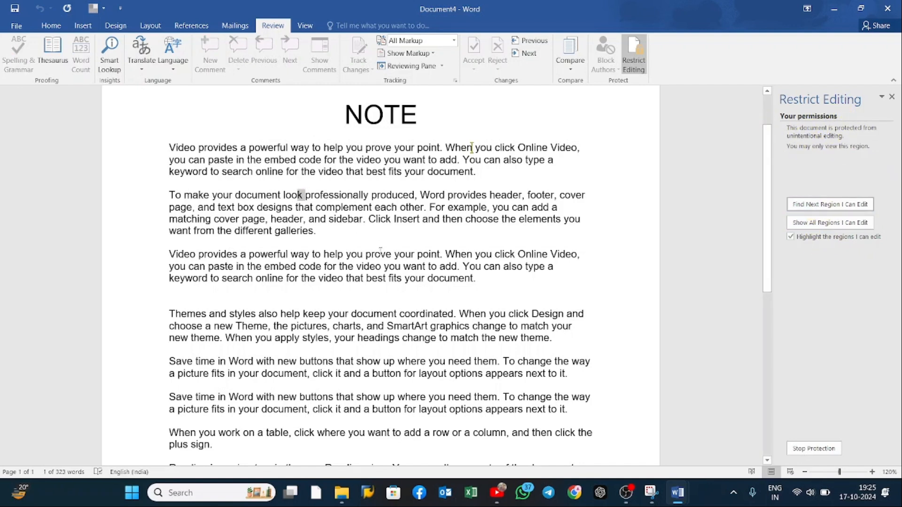
drag(305, 196, 218, 219)
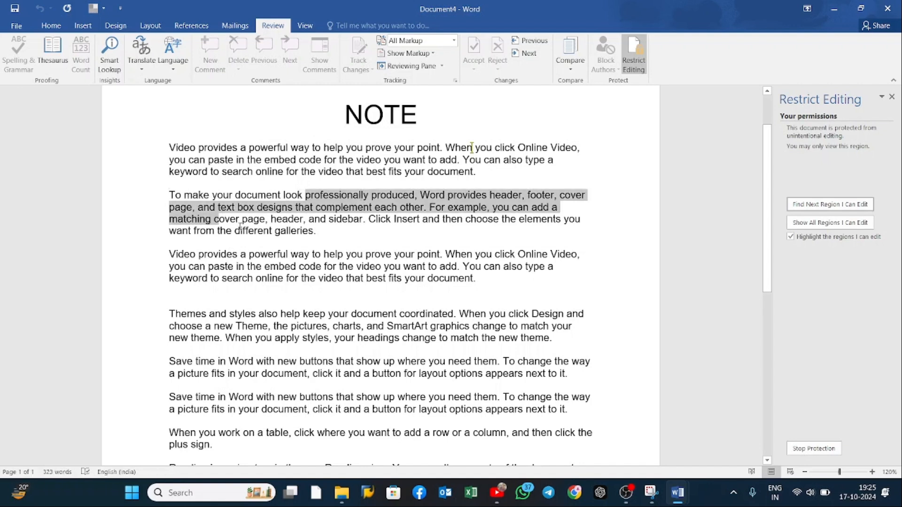
right_click(348, 202)
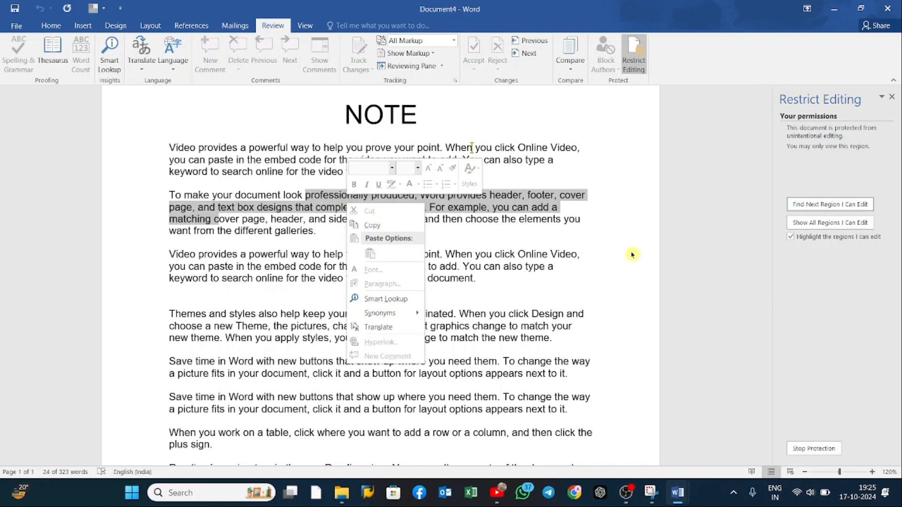
click(612, 254)
click(422, 276)
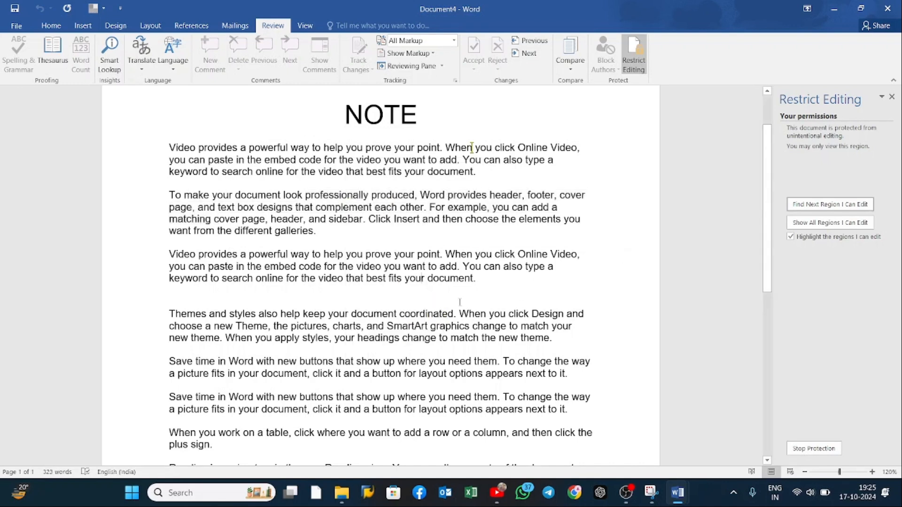
click(530, 136)
double_click(405, 220)
drag(427, 172, 425, 172)
Step: Stop protecting the document by entering the protection password
click(810, 449)
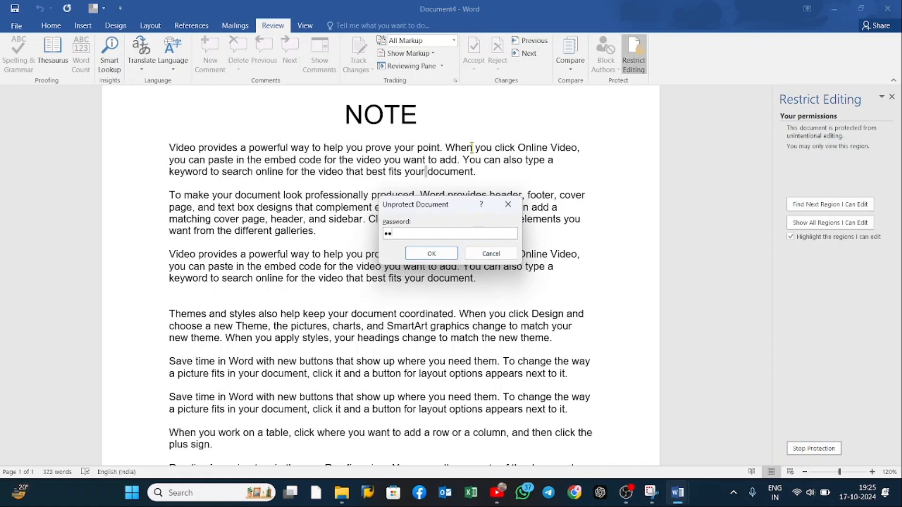
click(437, 256)
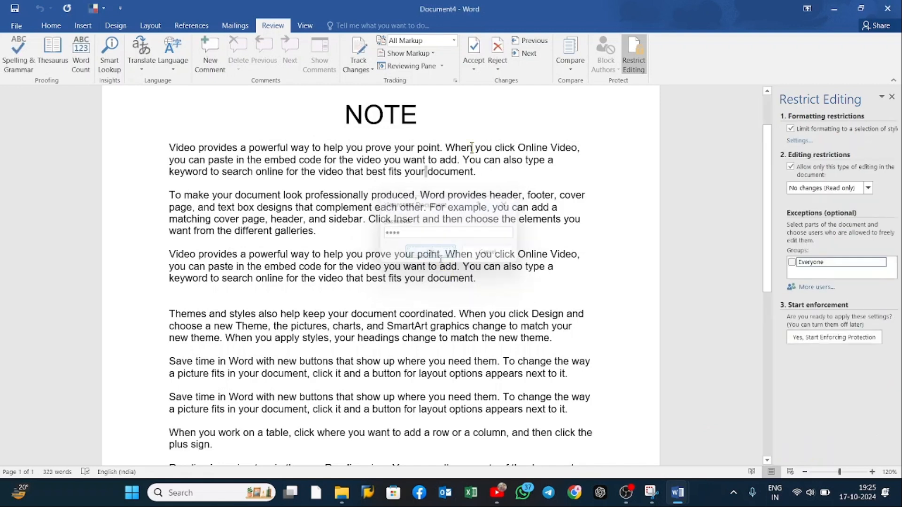